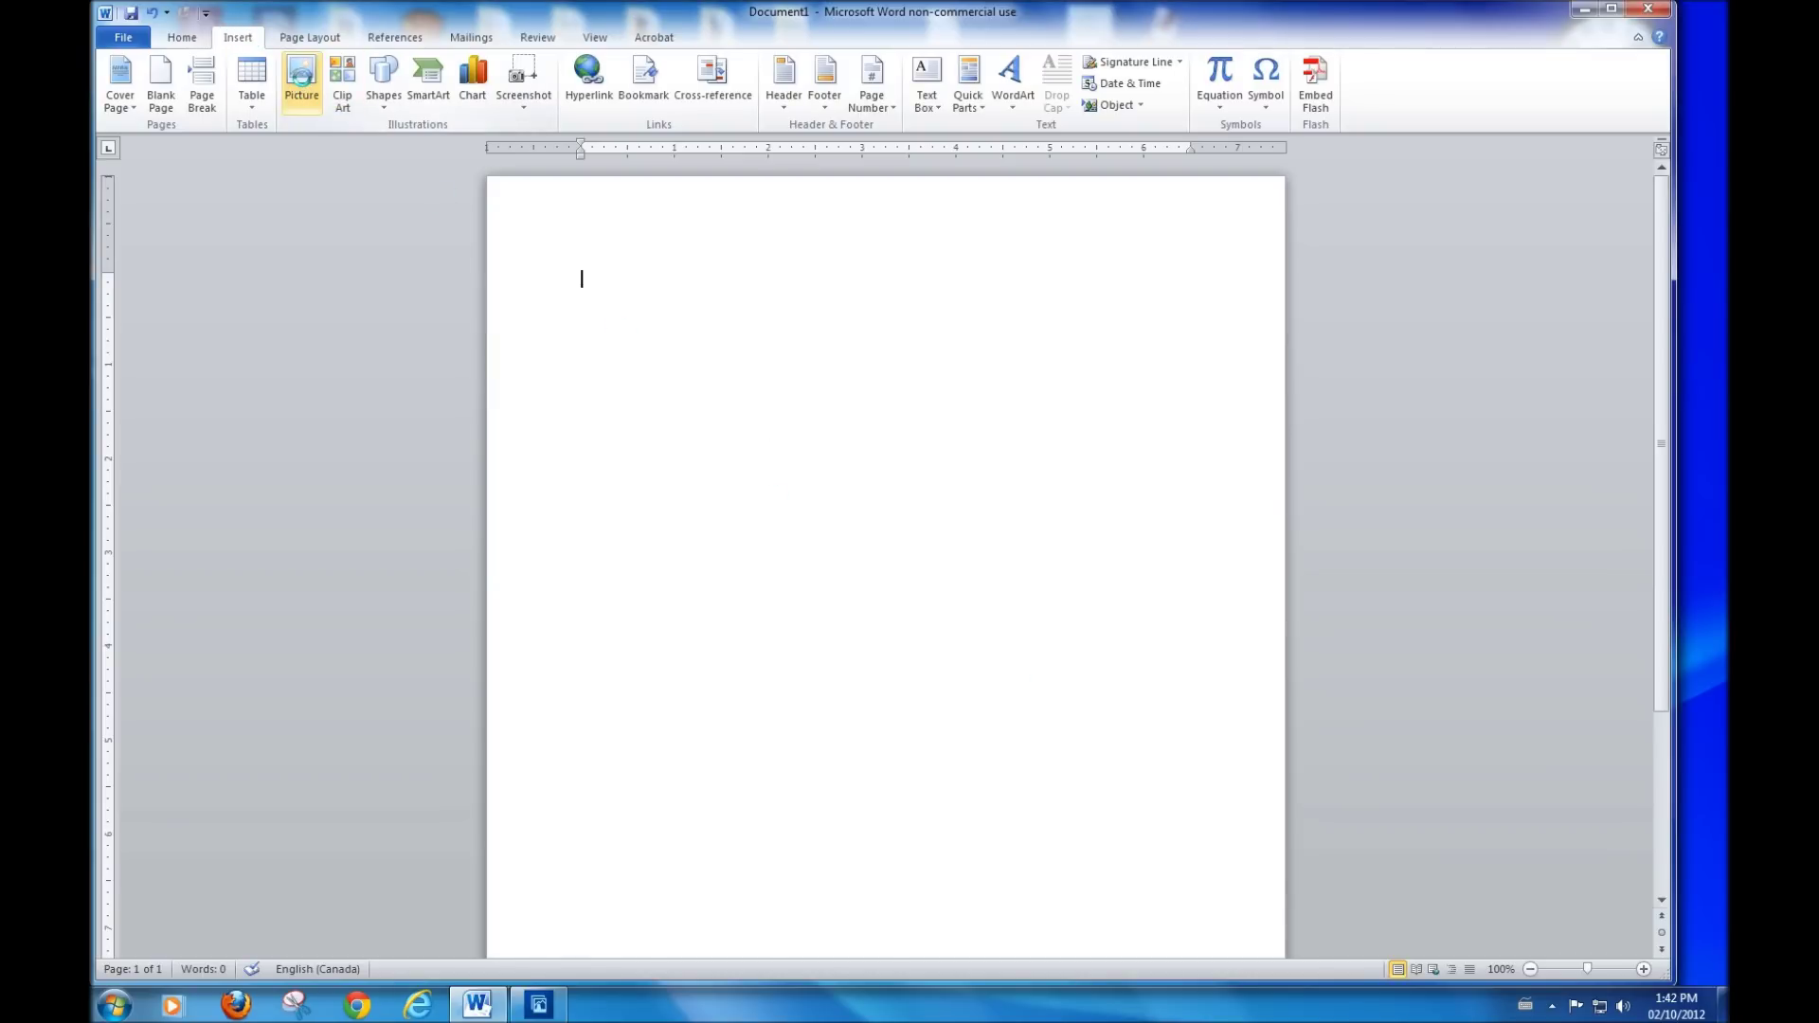
Step: Insert the '2 up' paisley place-card picture from the INSERT SAMPLES folder
left_click(300, 78)
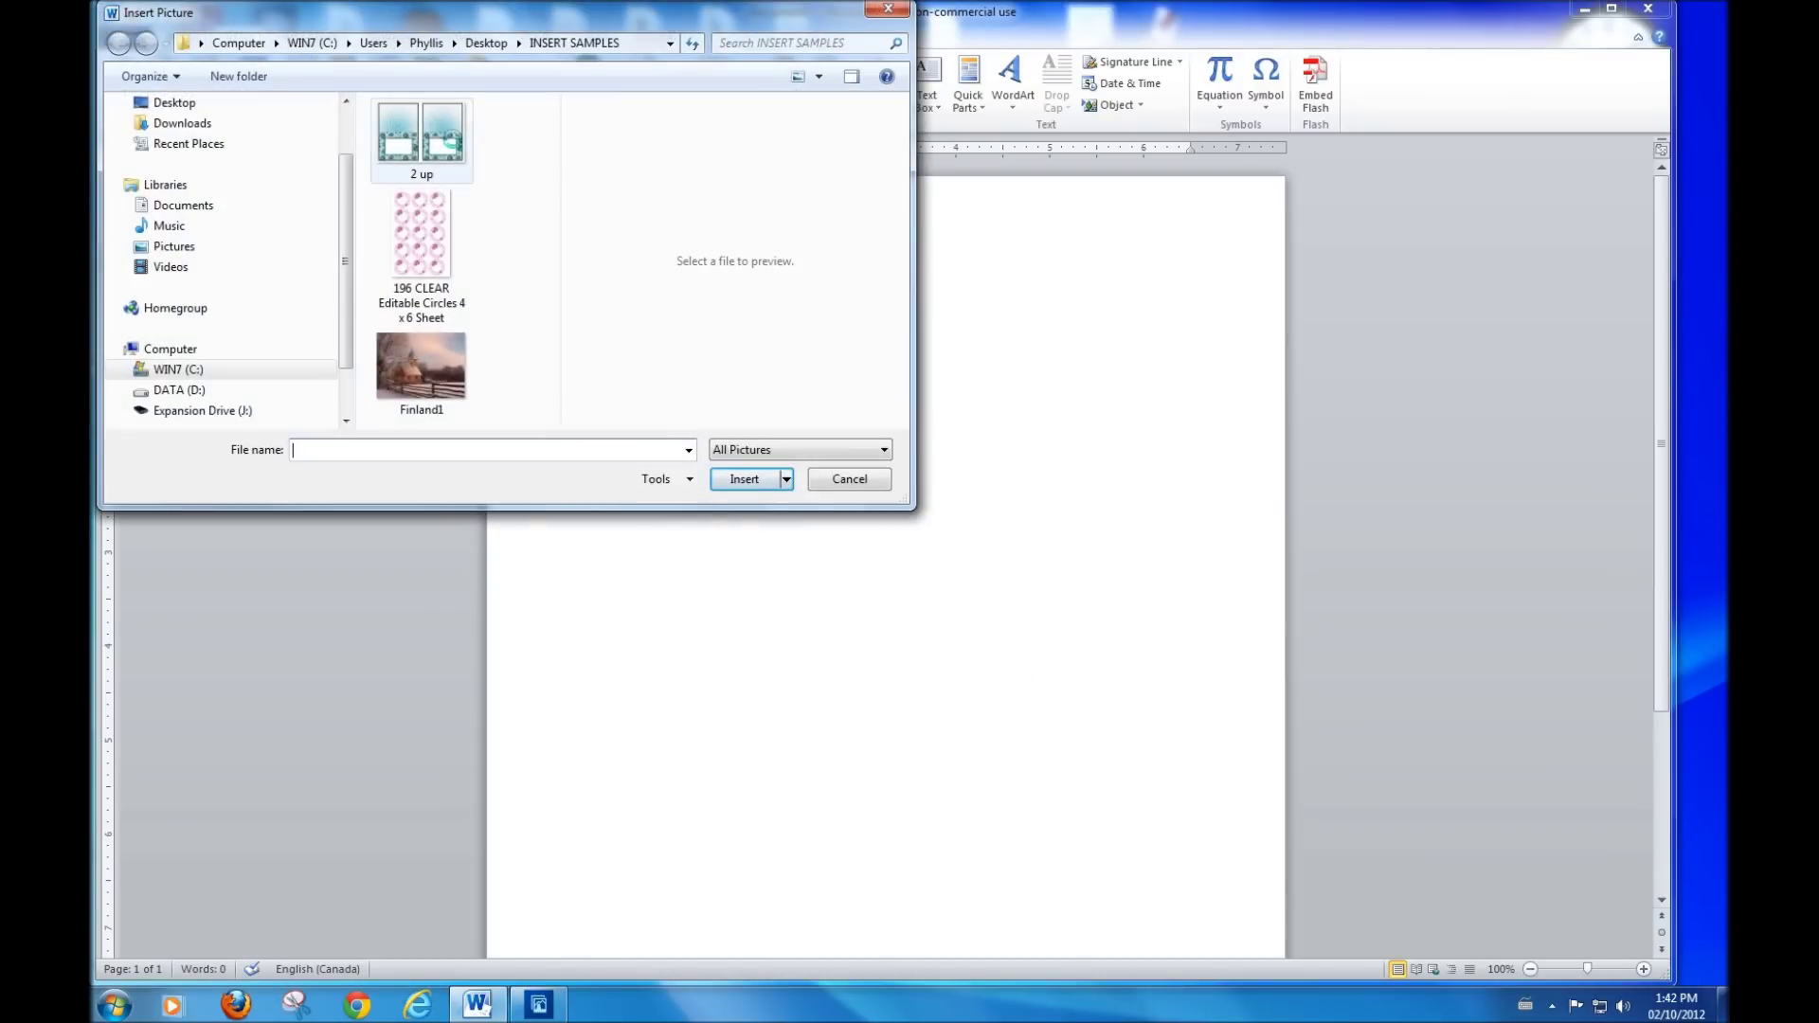
left_click(421, 138)
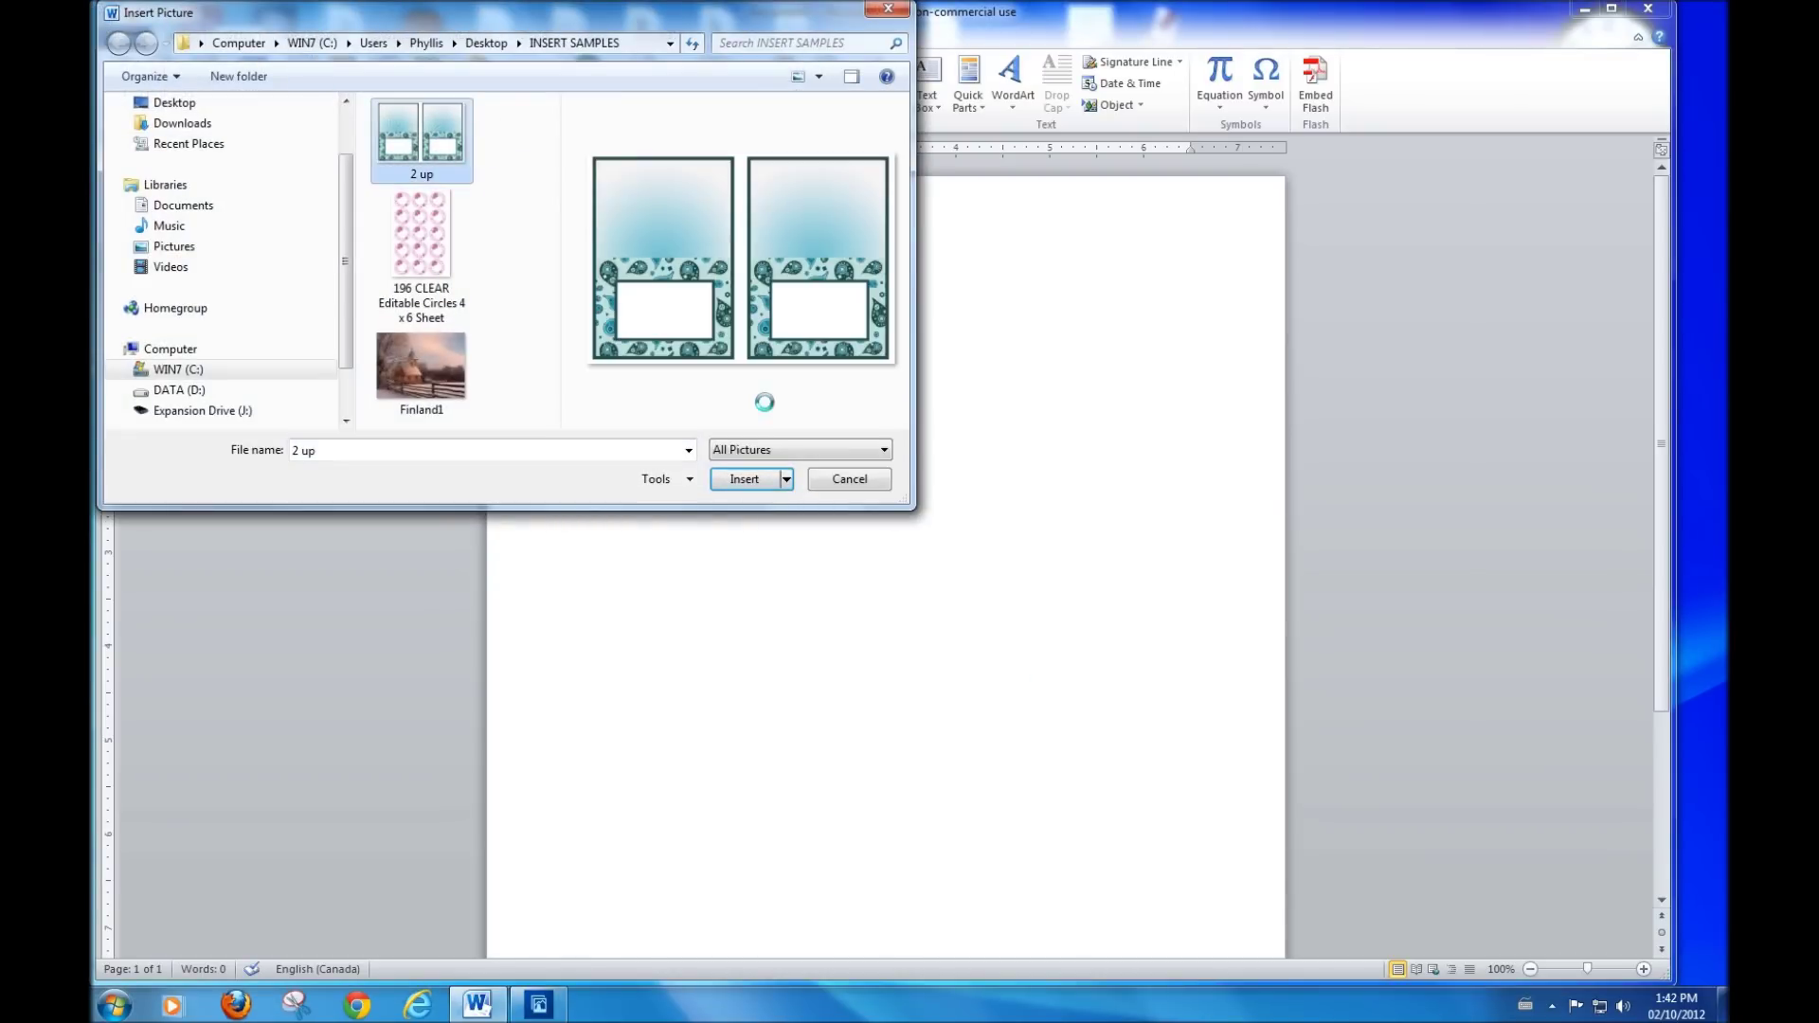
left_click(758, 479)
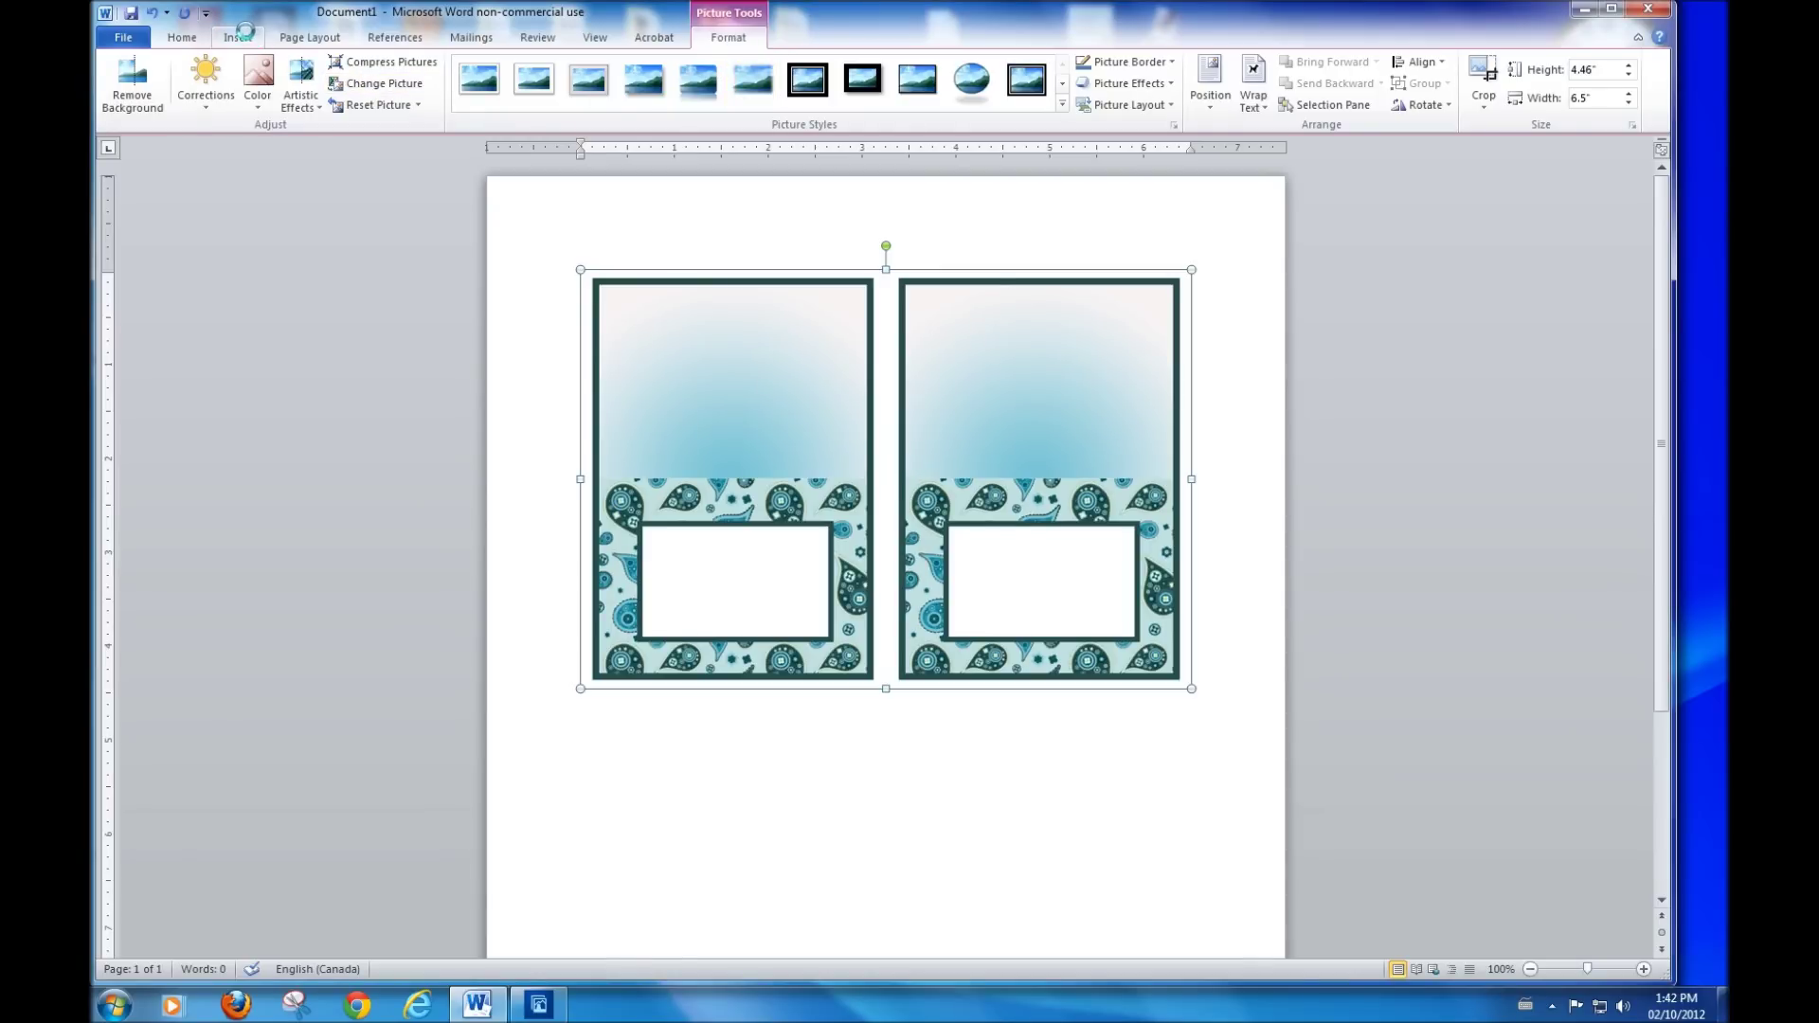
left_click(241, 35)
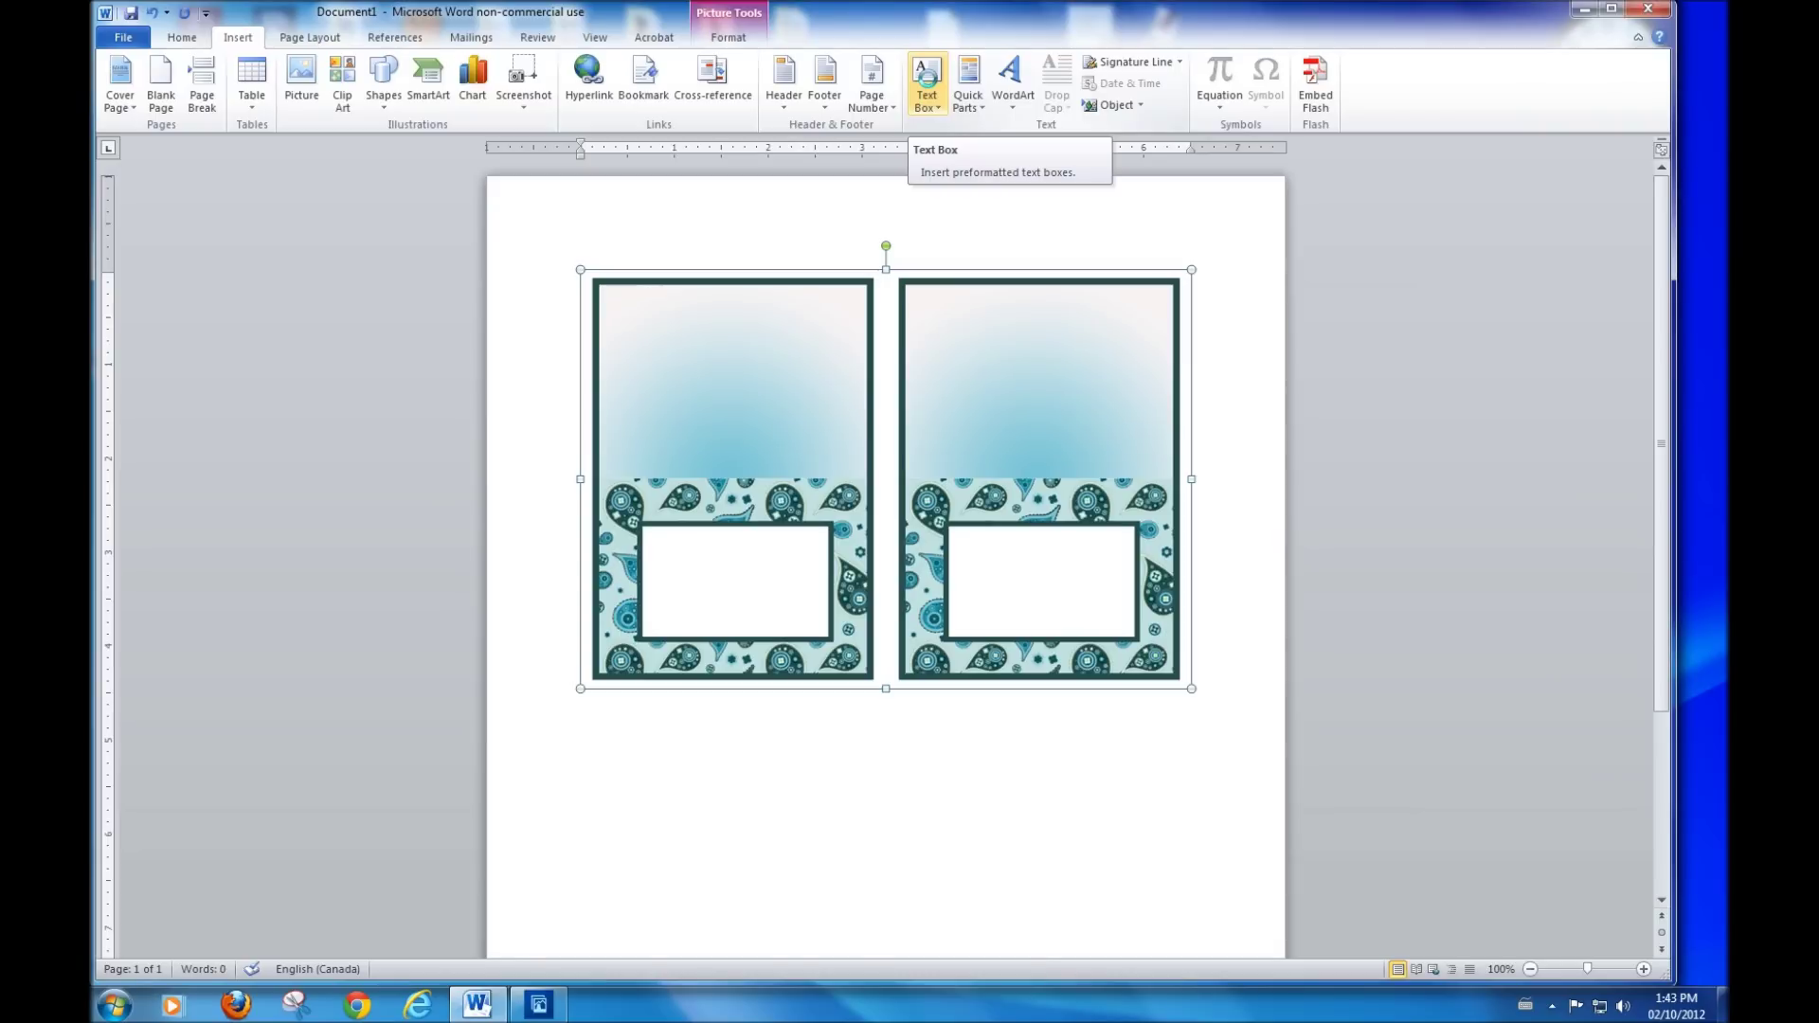
Step: Add a Simple Text Box over the place cards with No Fill and No Outline
left_click(928, 81)
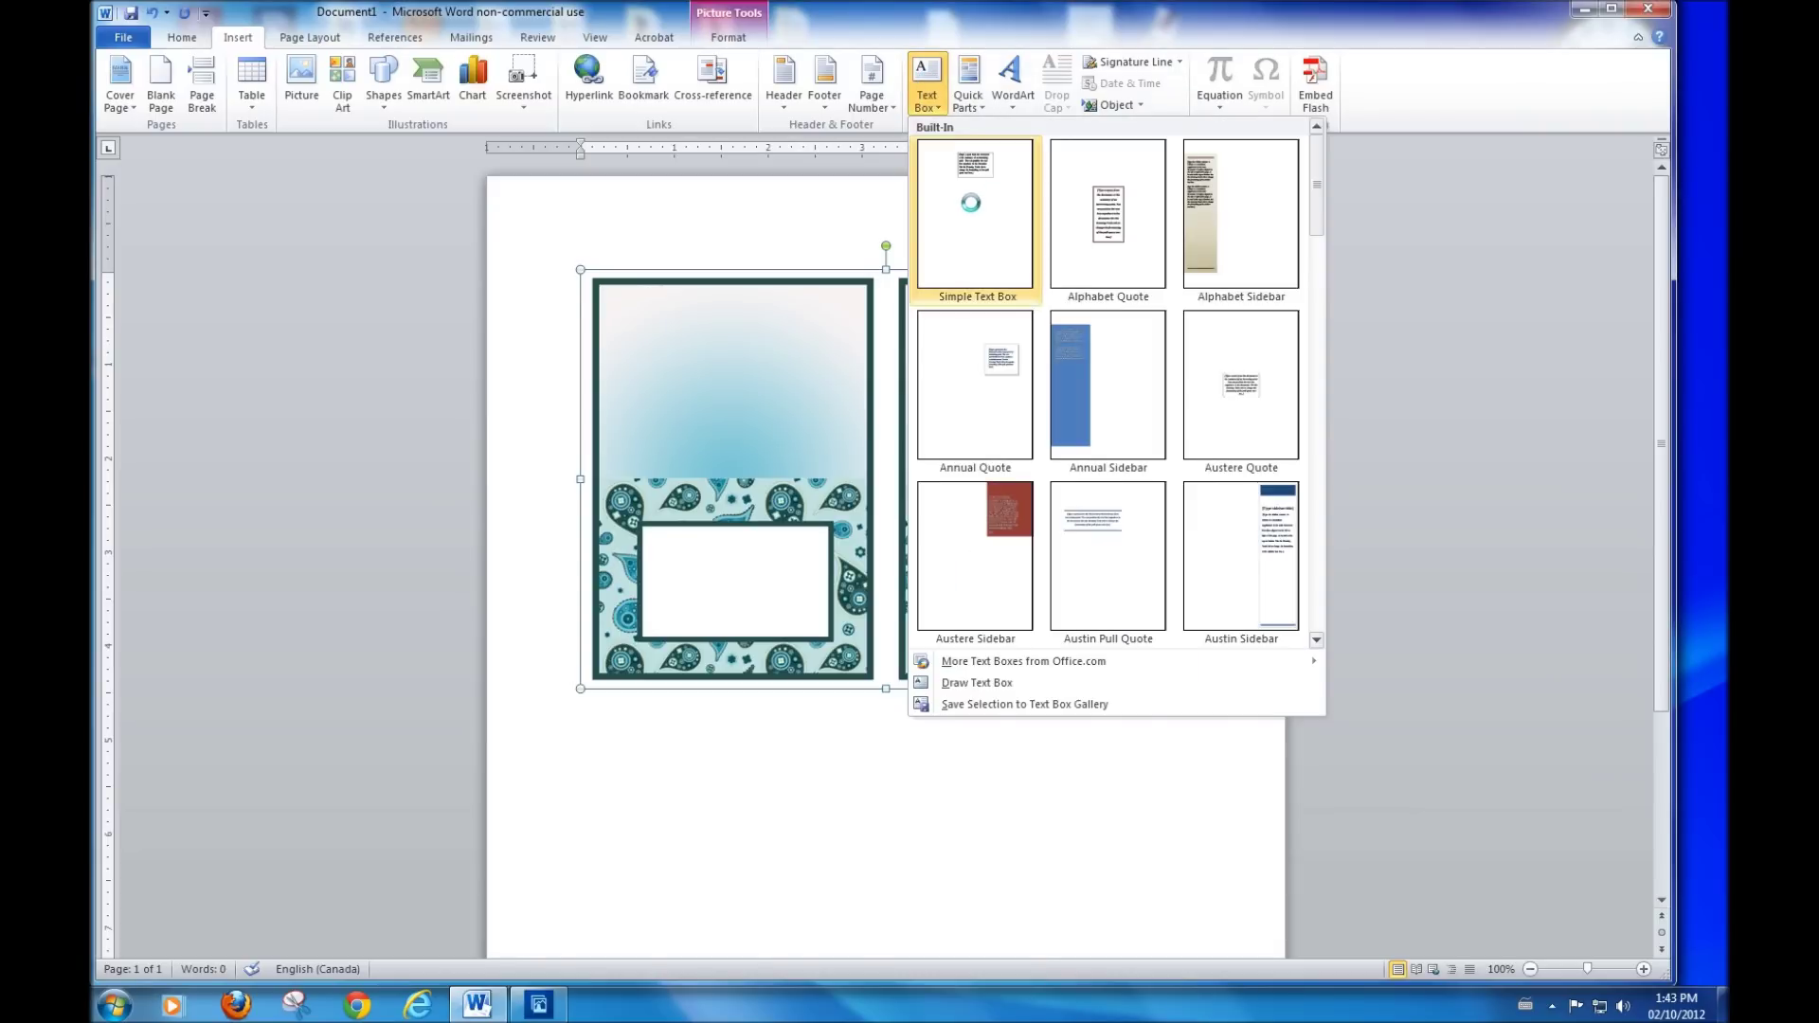
left_click(968, 209)
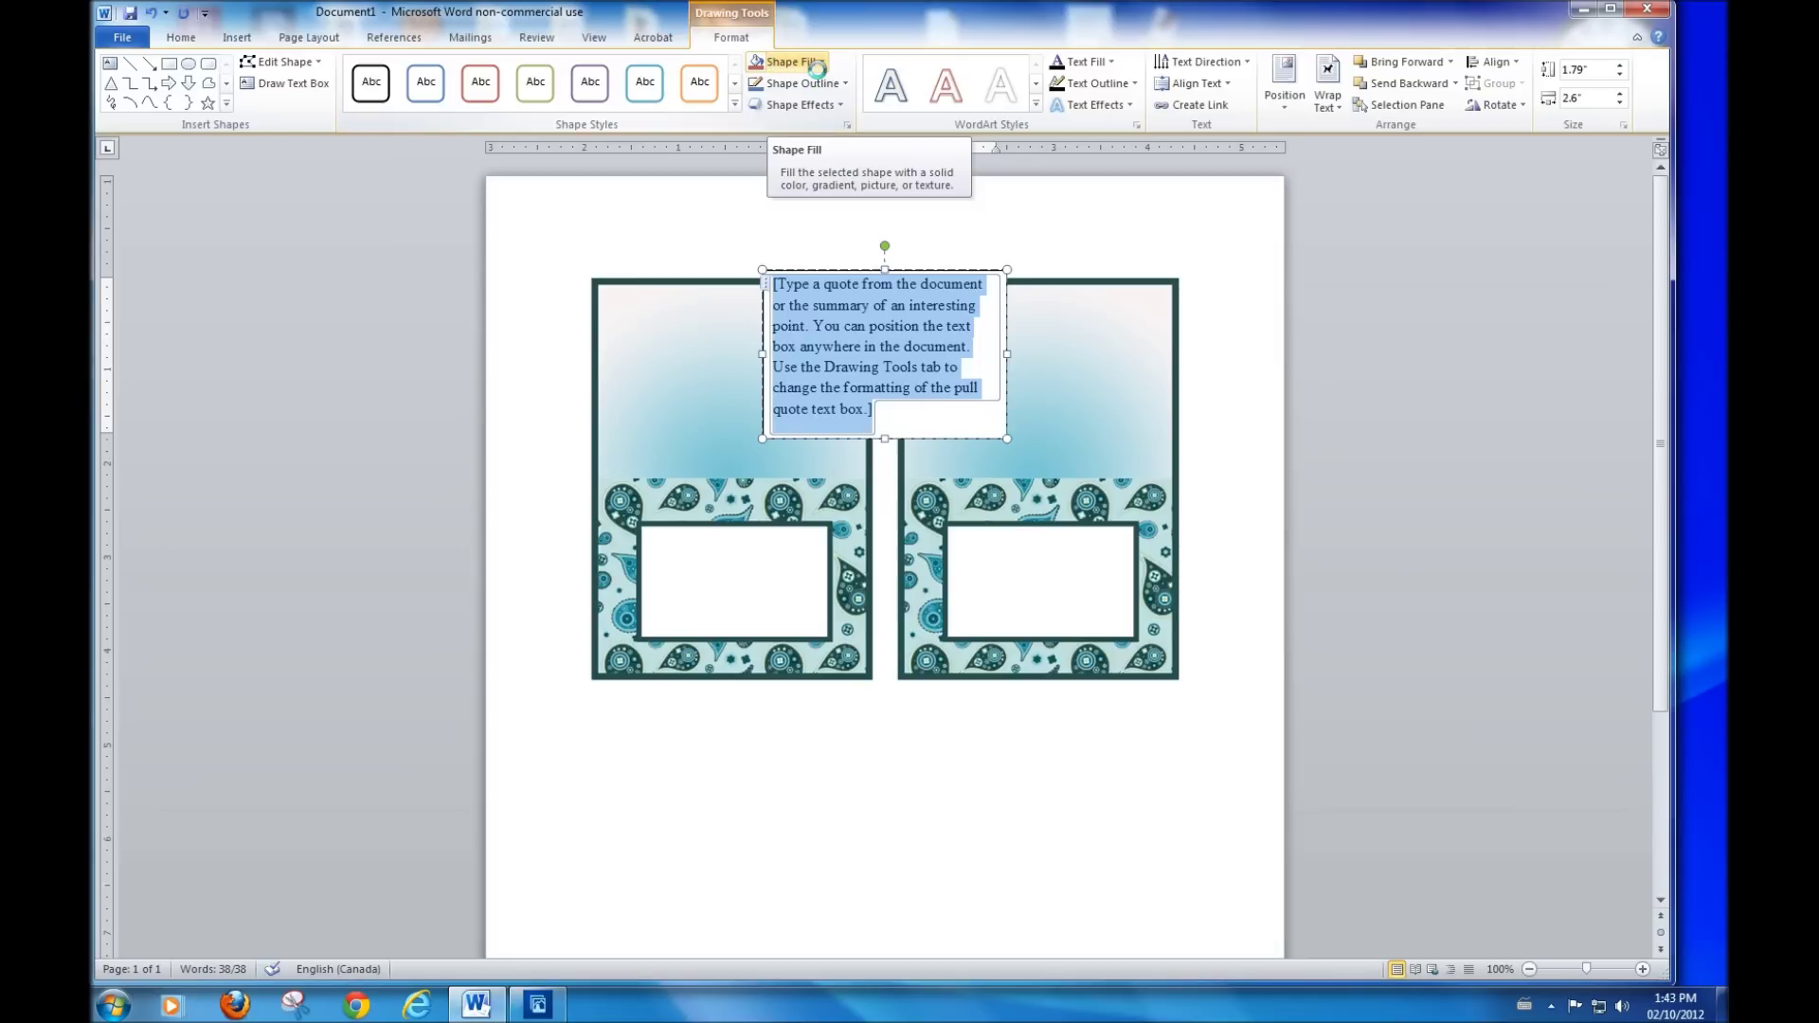
left_click(819, 62)
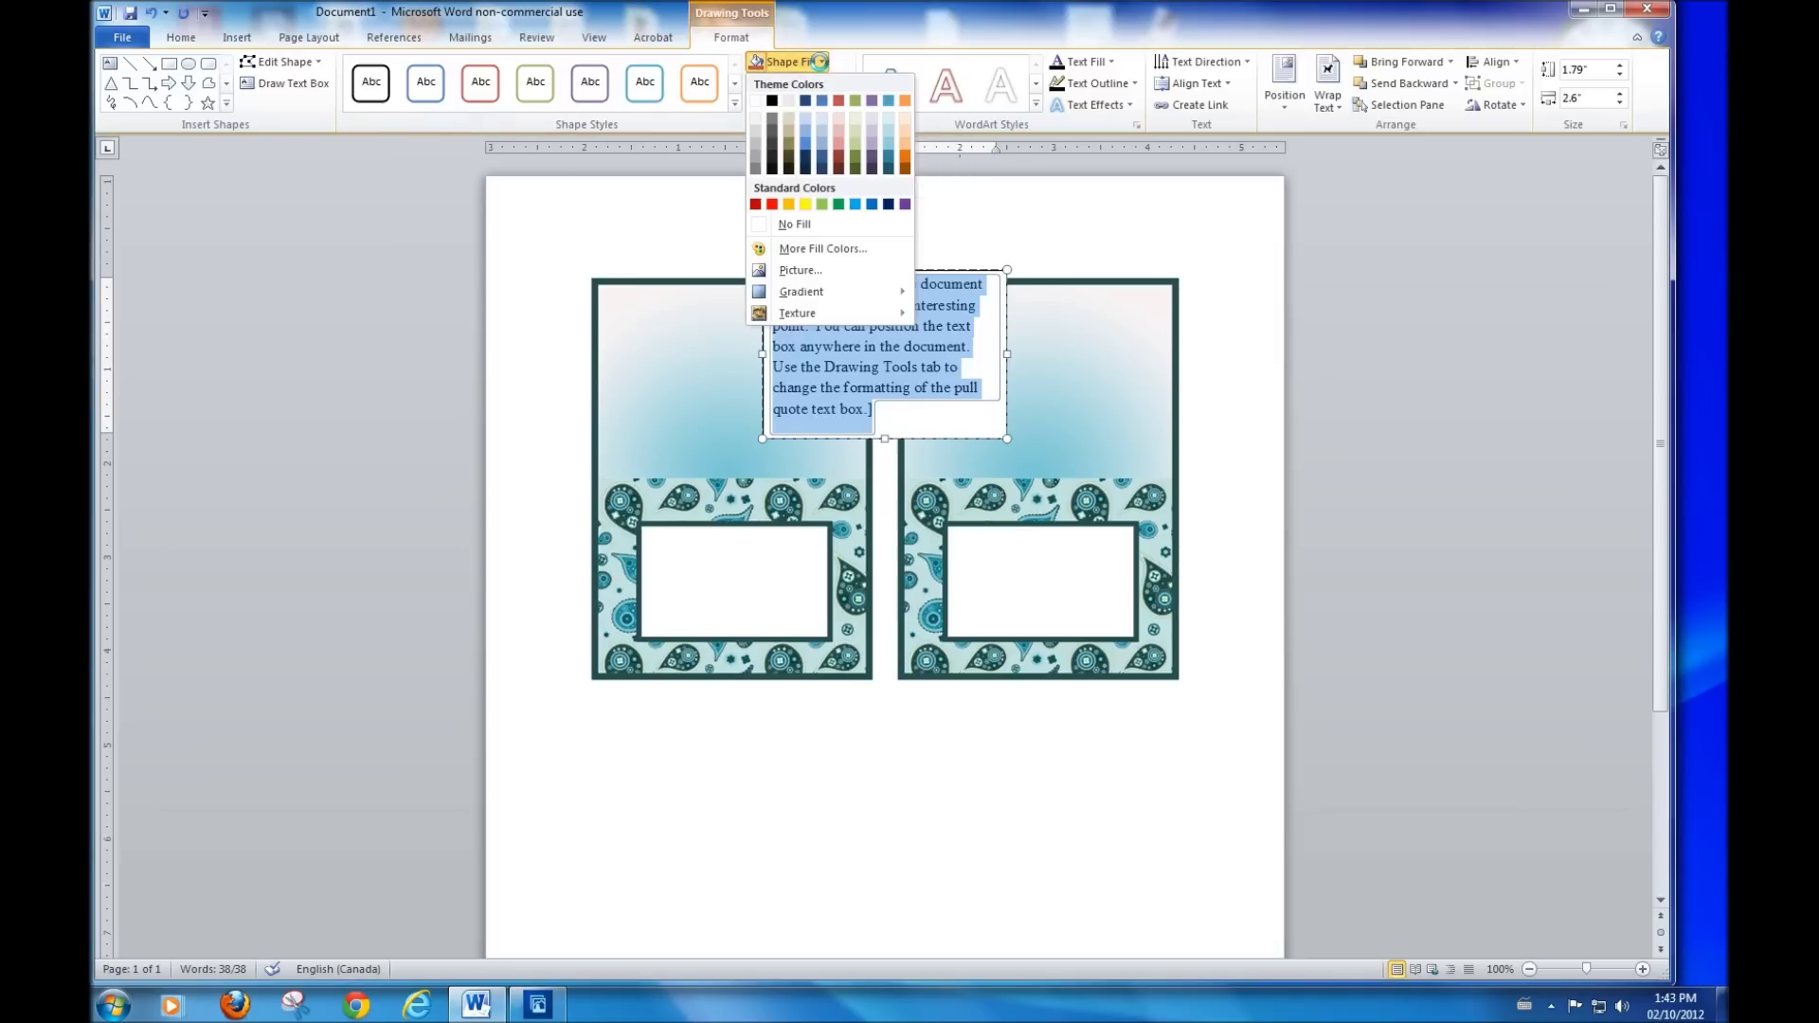
left_click(805, 224)
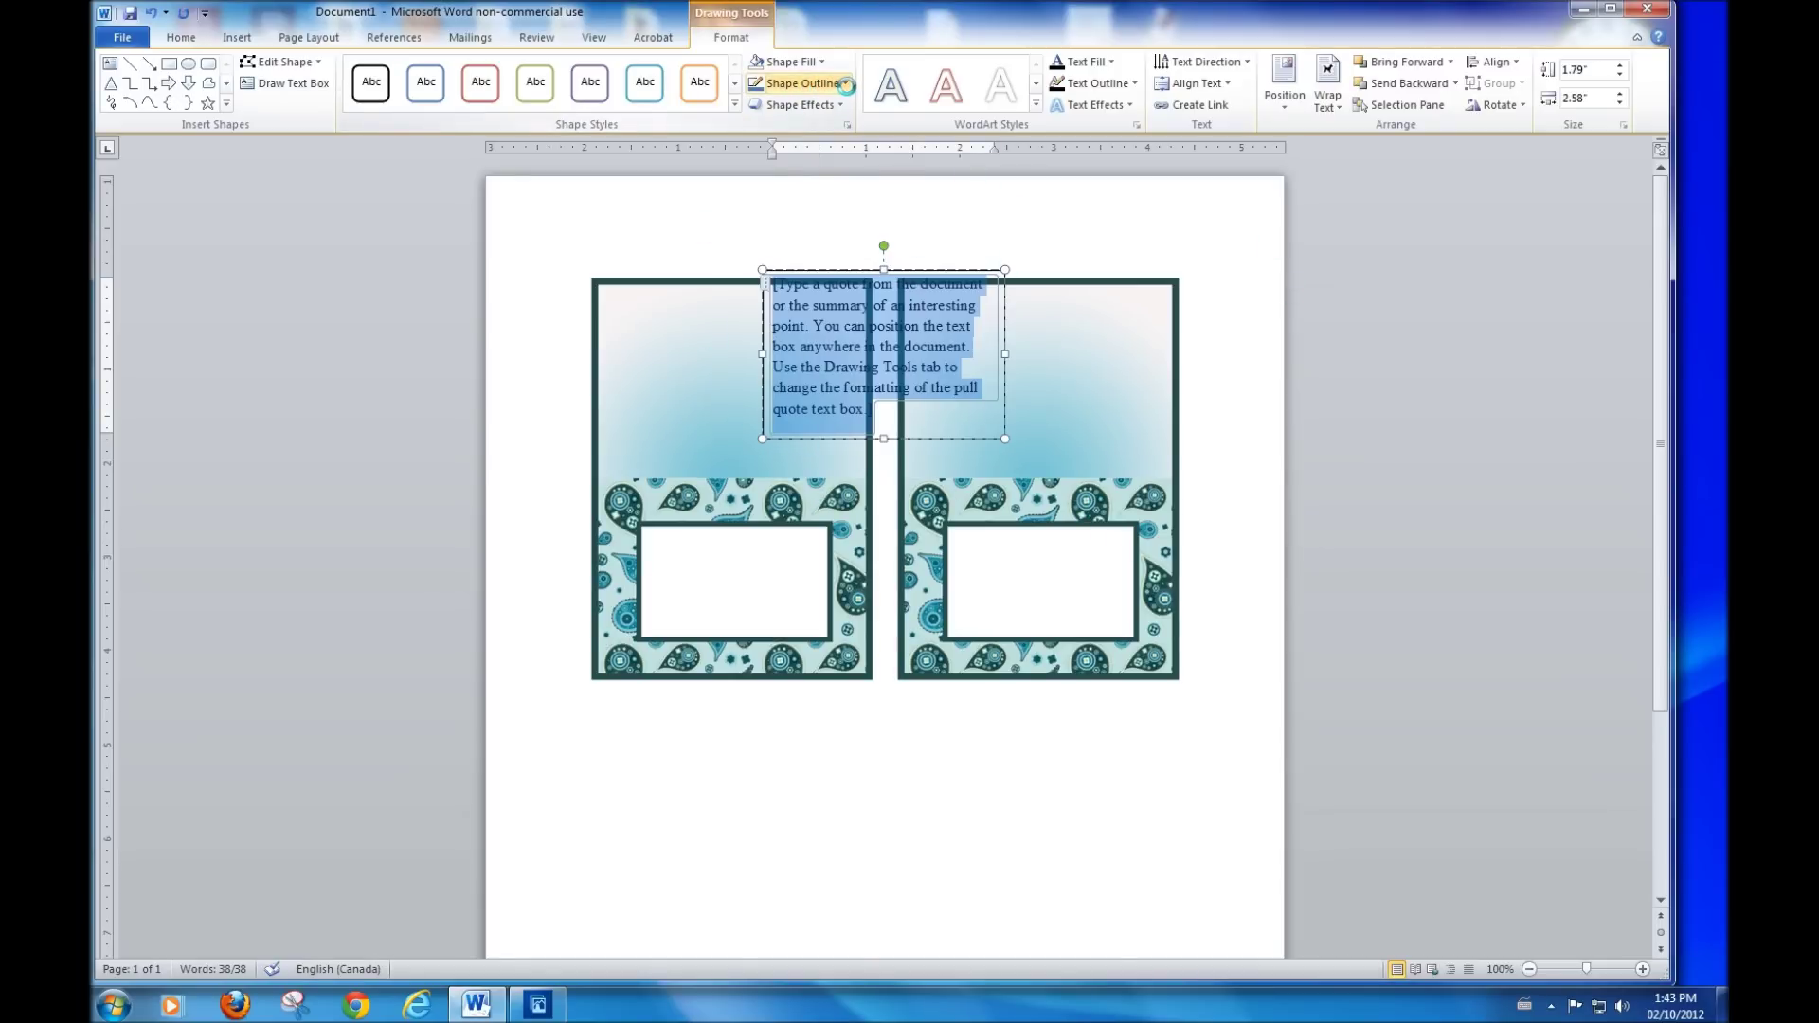
left_click(846, 83)
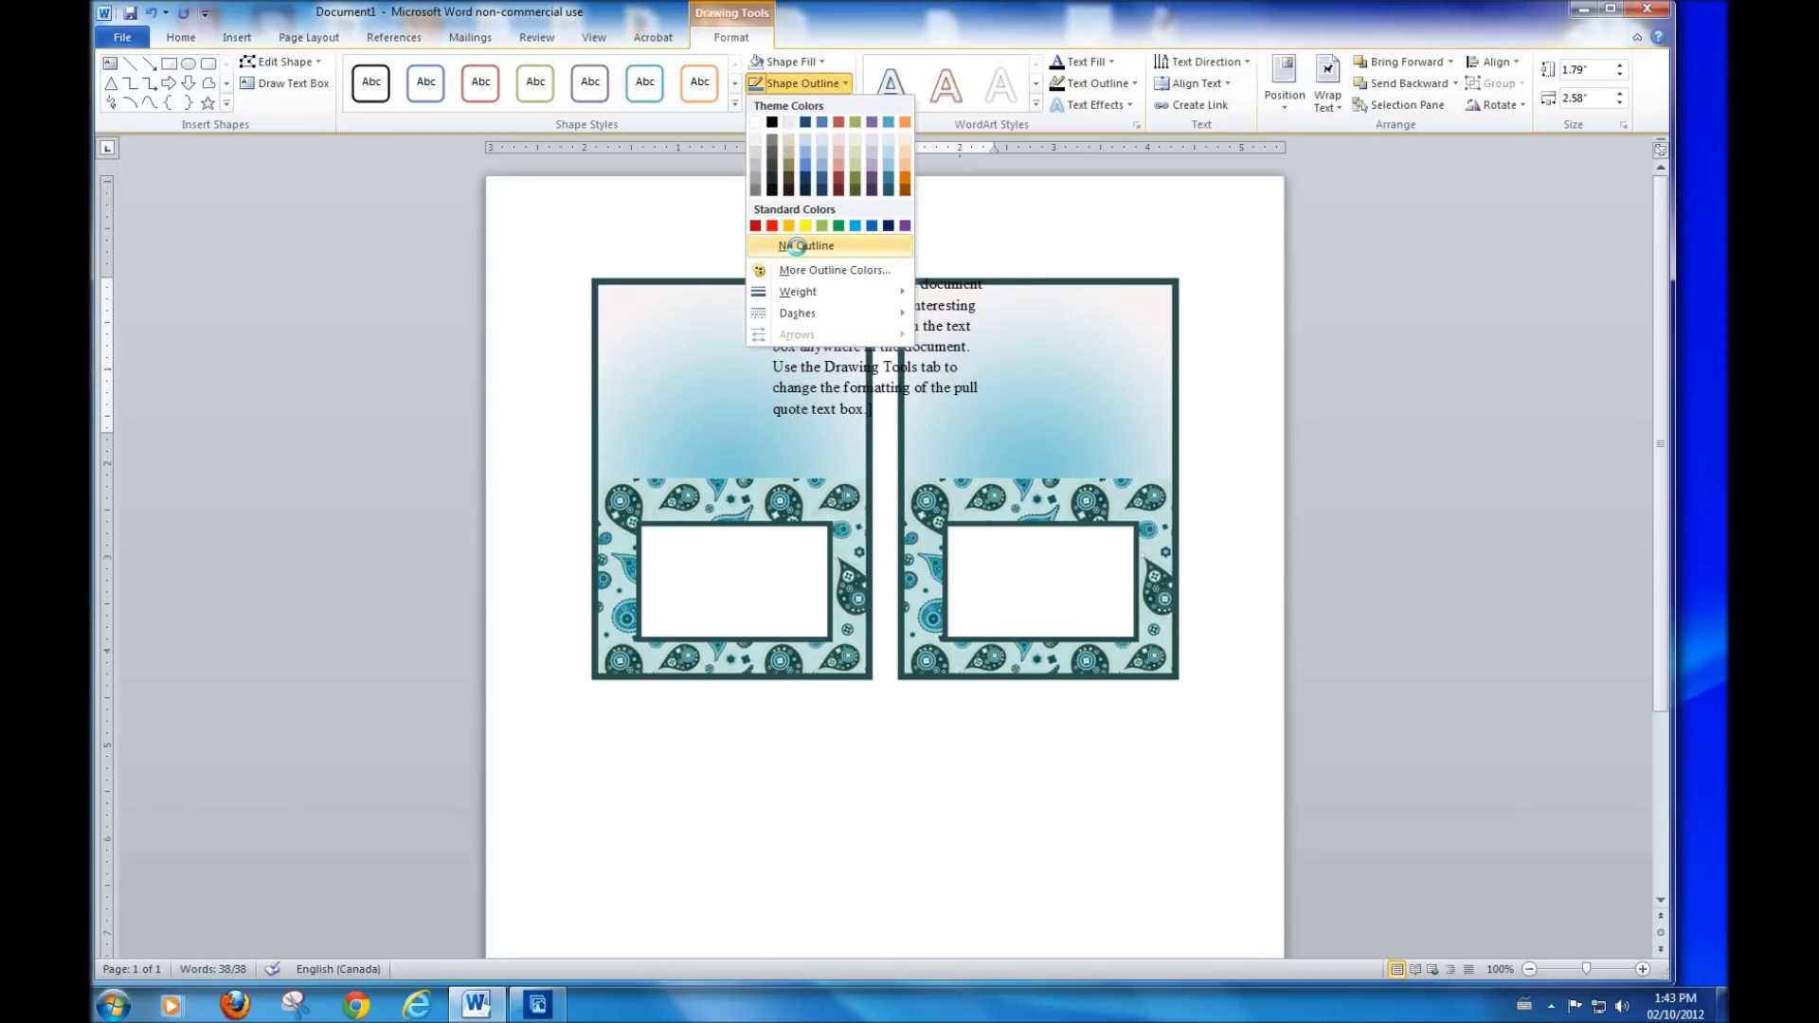
left_click(791, 246)
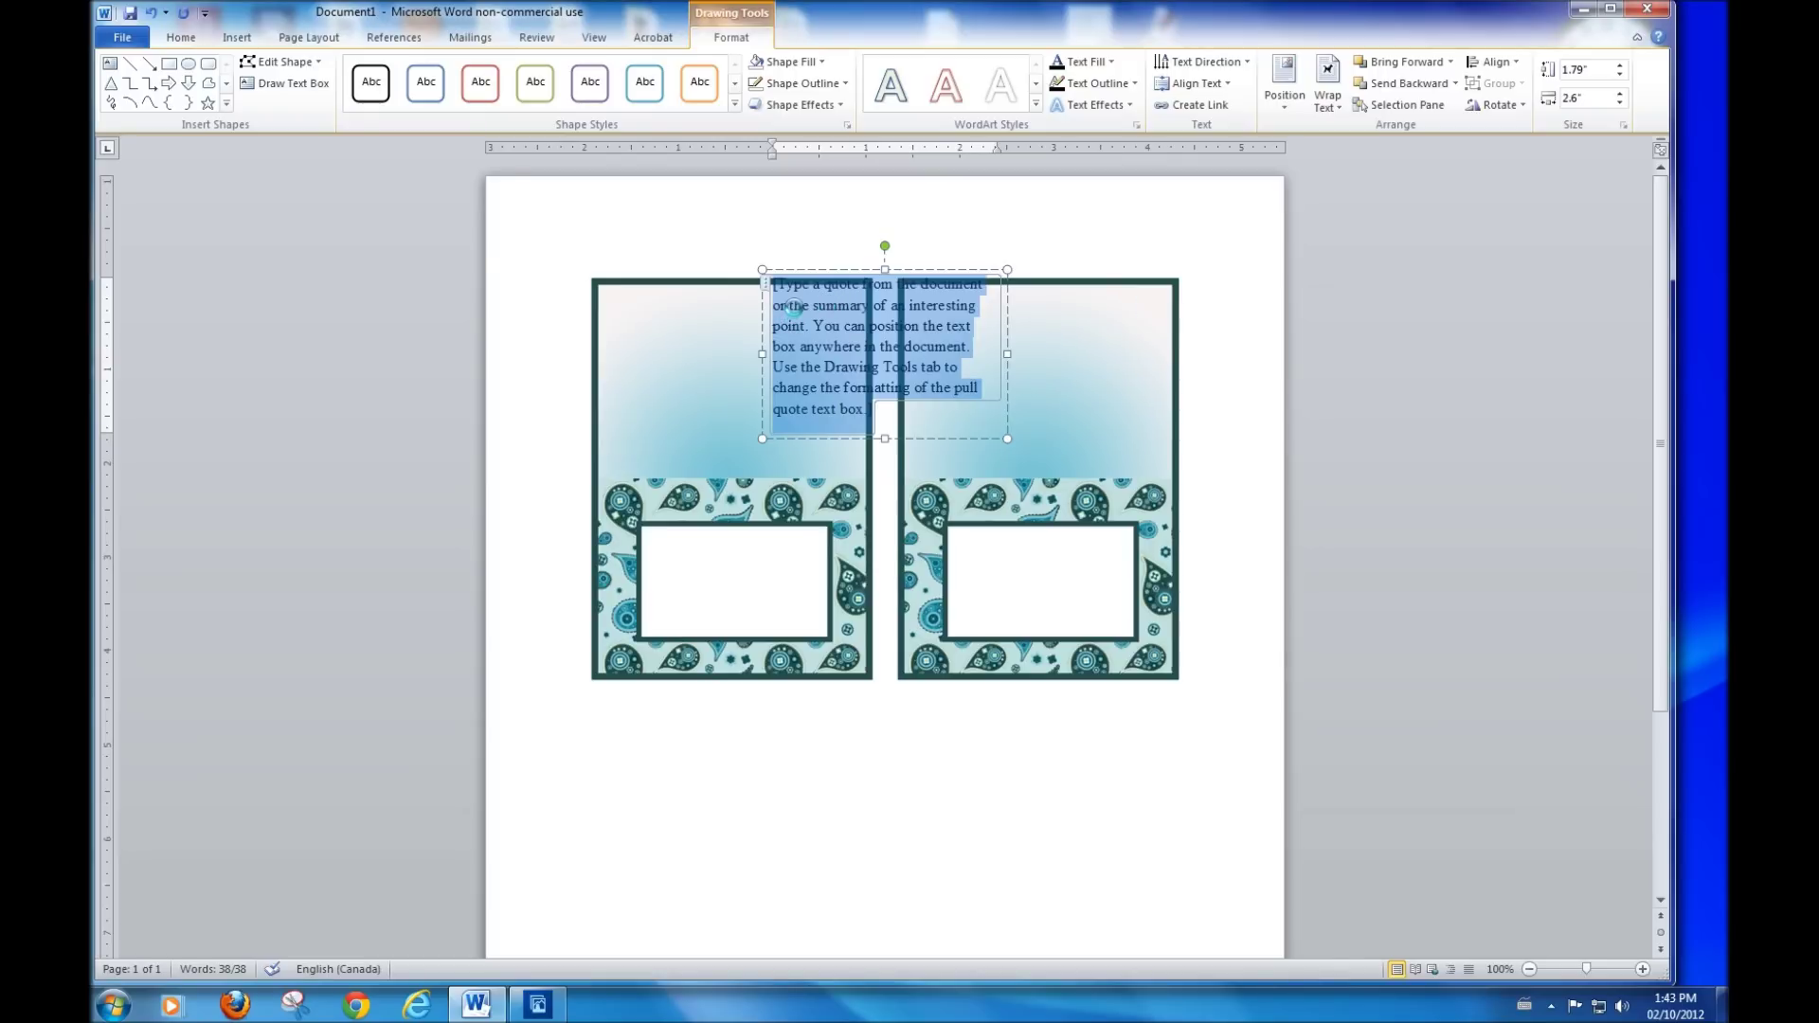
Step: Replace the placeholder with 'Table # 4' and the guests' names below, fixing a capitalisation typo
key("Delete")
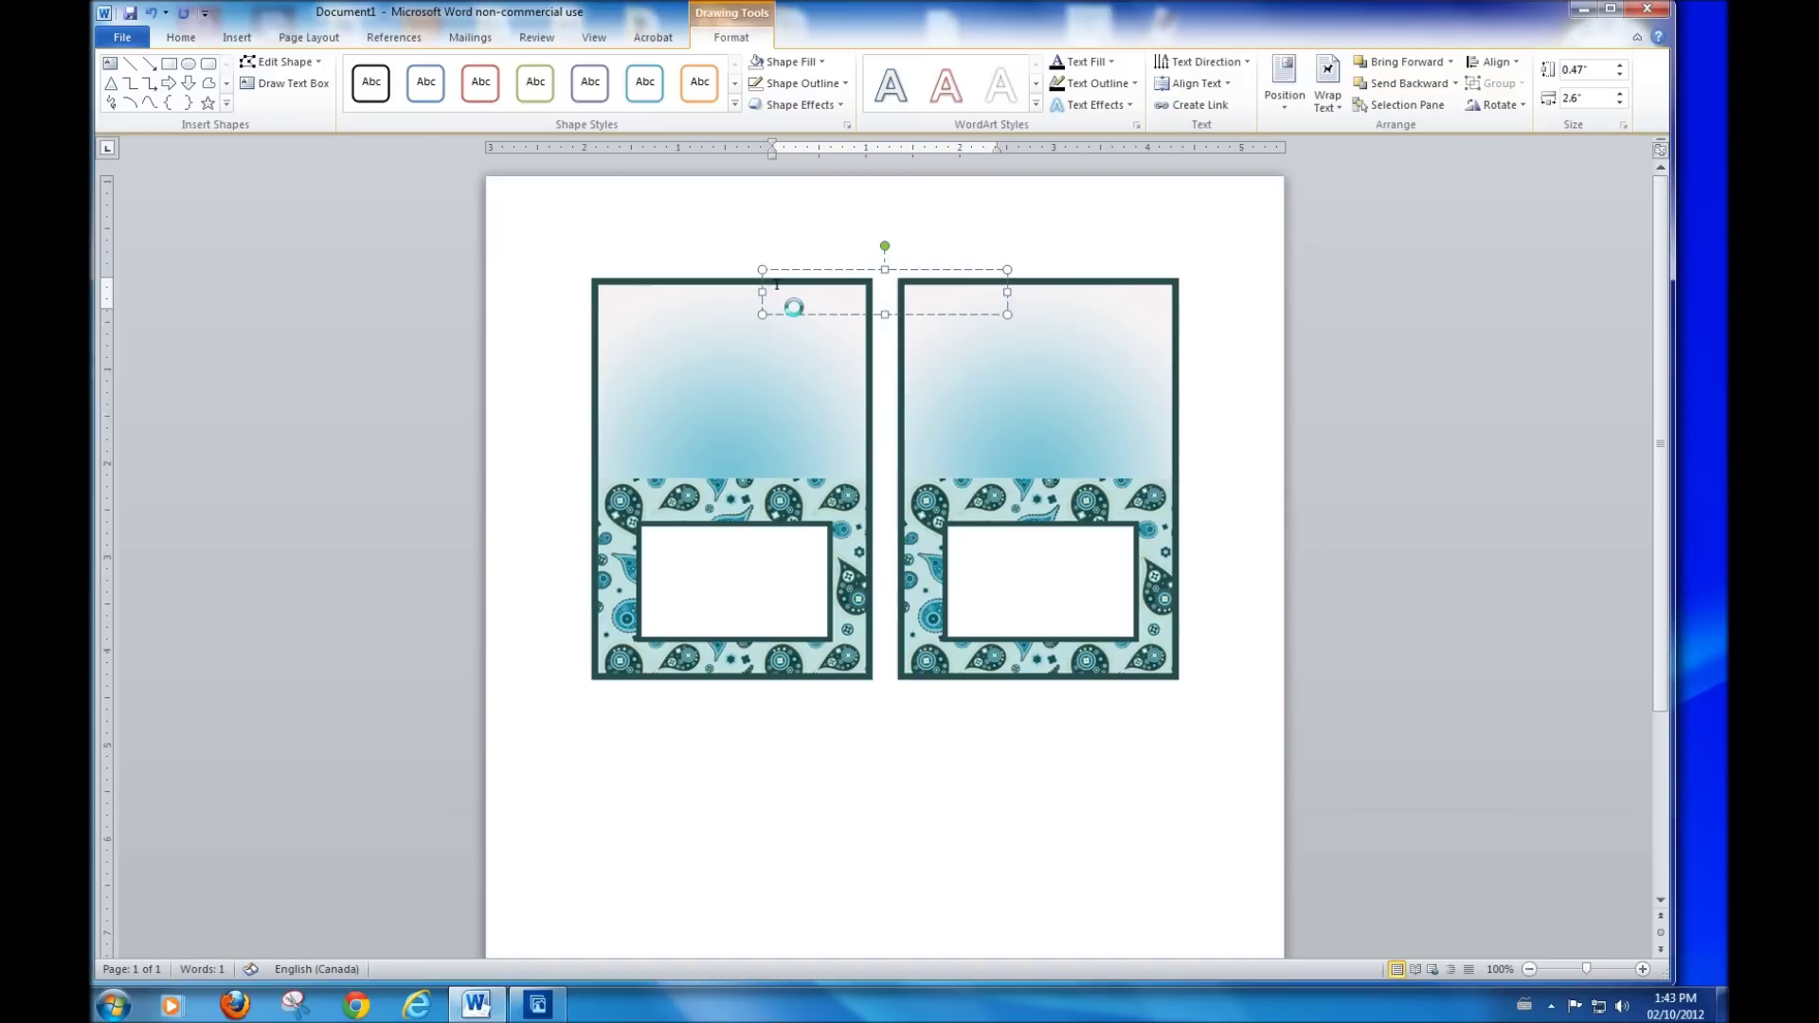
type("Table # 4")
key("Return")
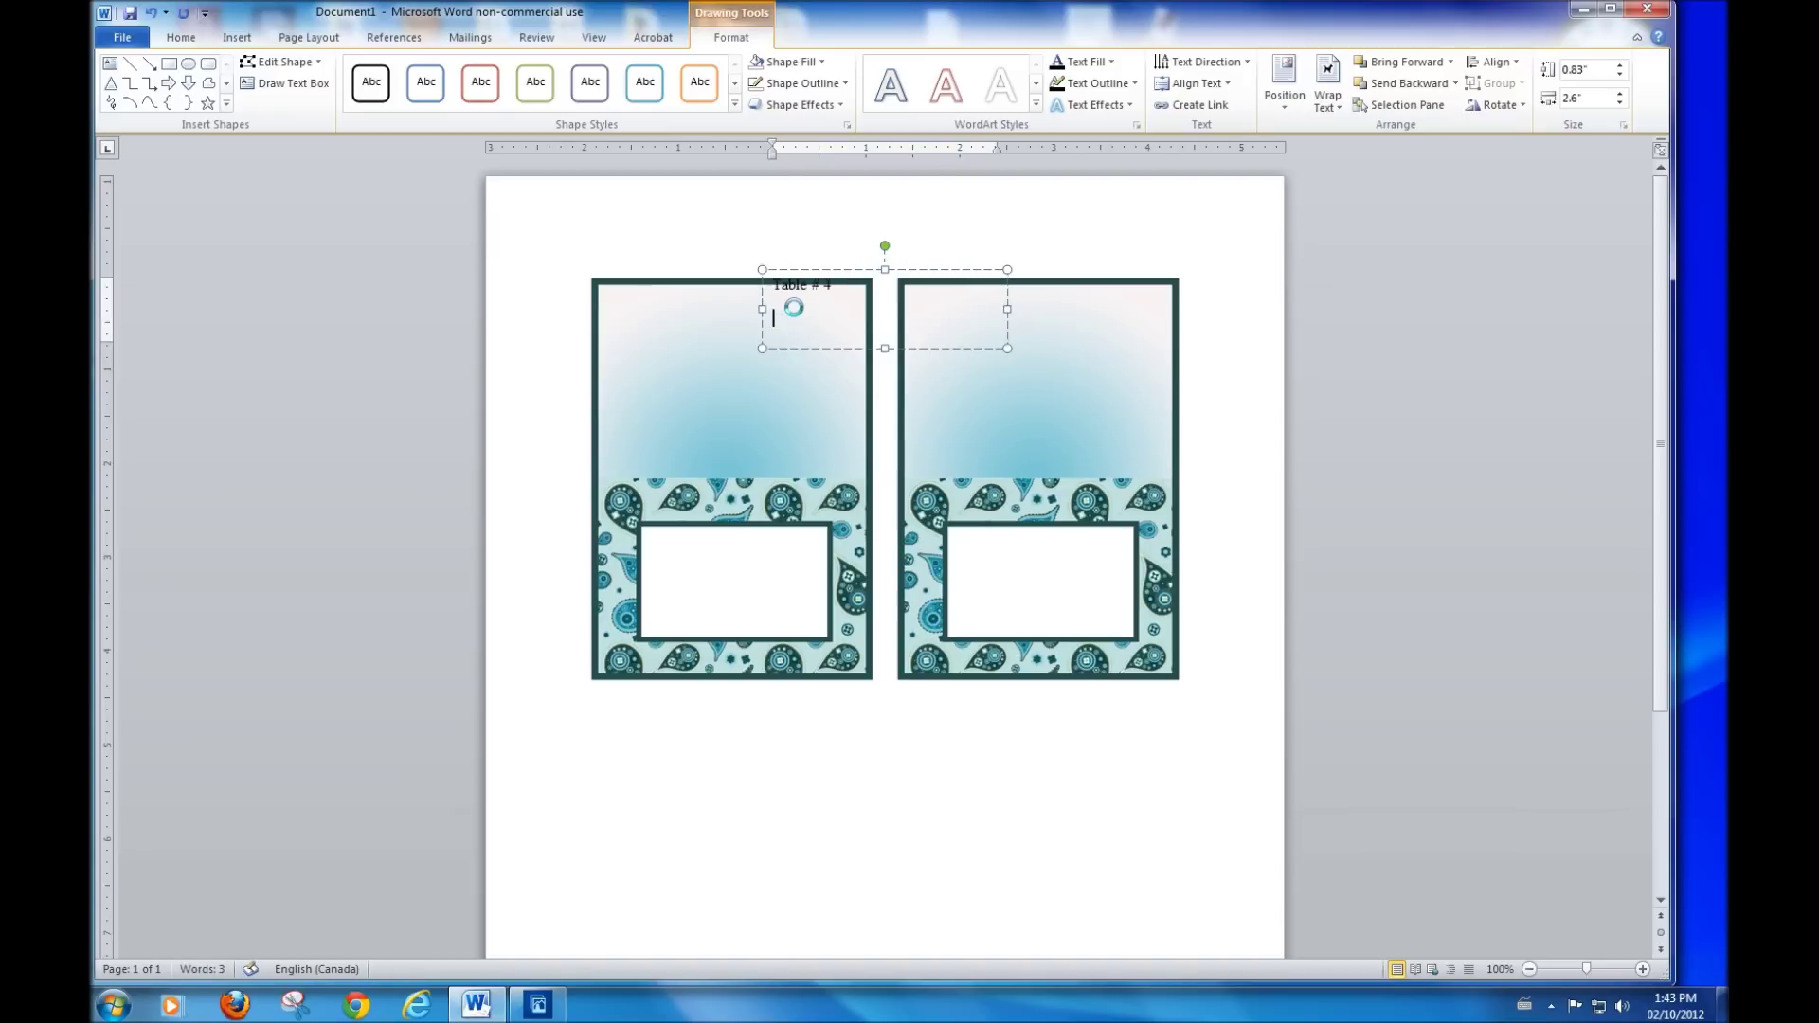
type("Doug & JeaN")
key("BackSpace")
type("N")
key("BackSpace")
type("n")
Step: Move the text box onto the left card's white panel and resize it to 1.18 by 1.95 inches
left_click_drag(1008, 353, 812, 559)
left_click_drag(764, 284, 617, 555)
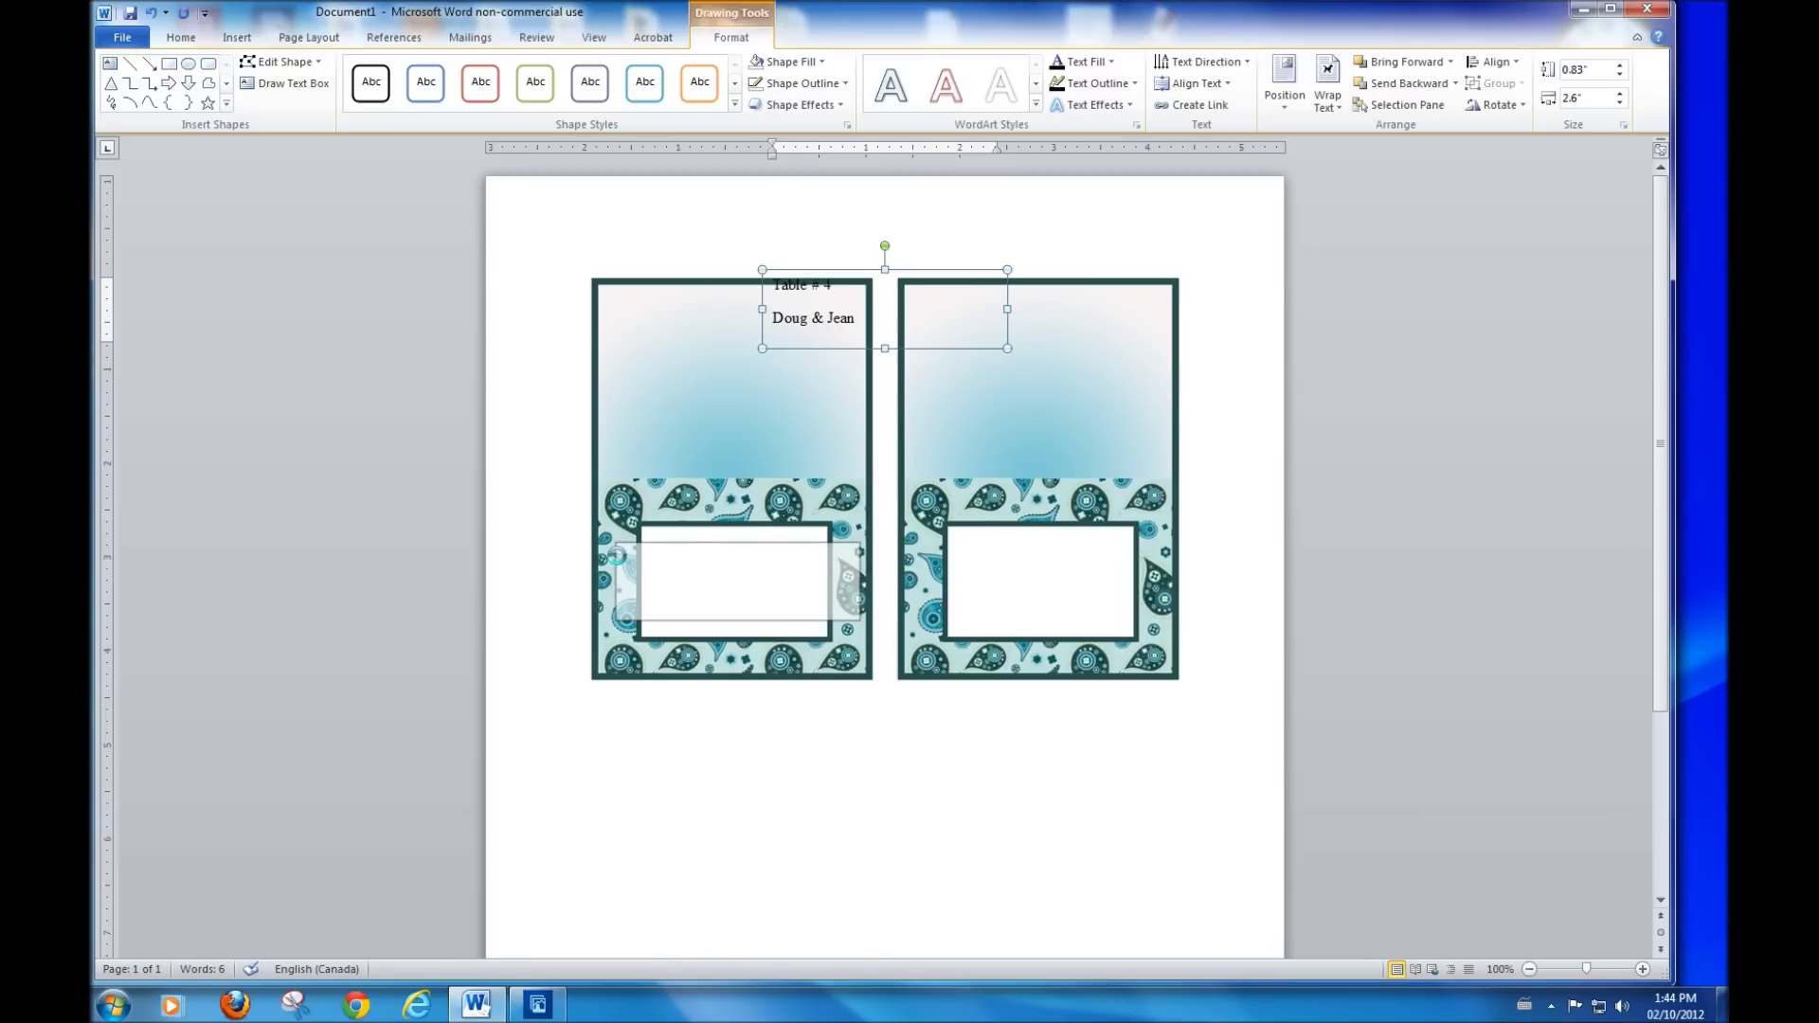
left_click_drag(617, 555, 618, 556)
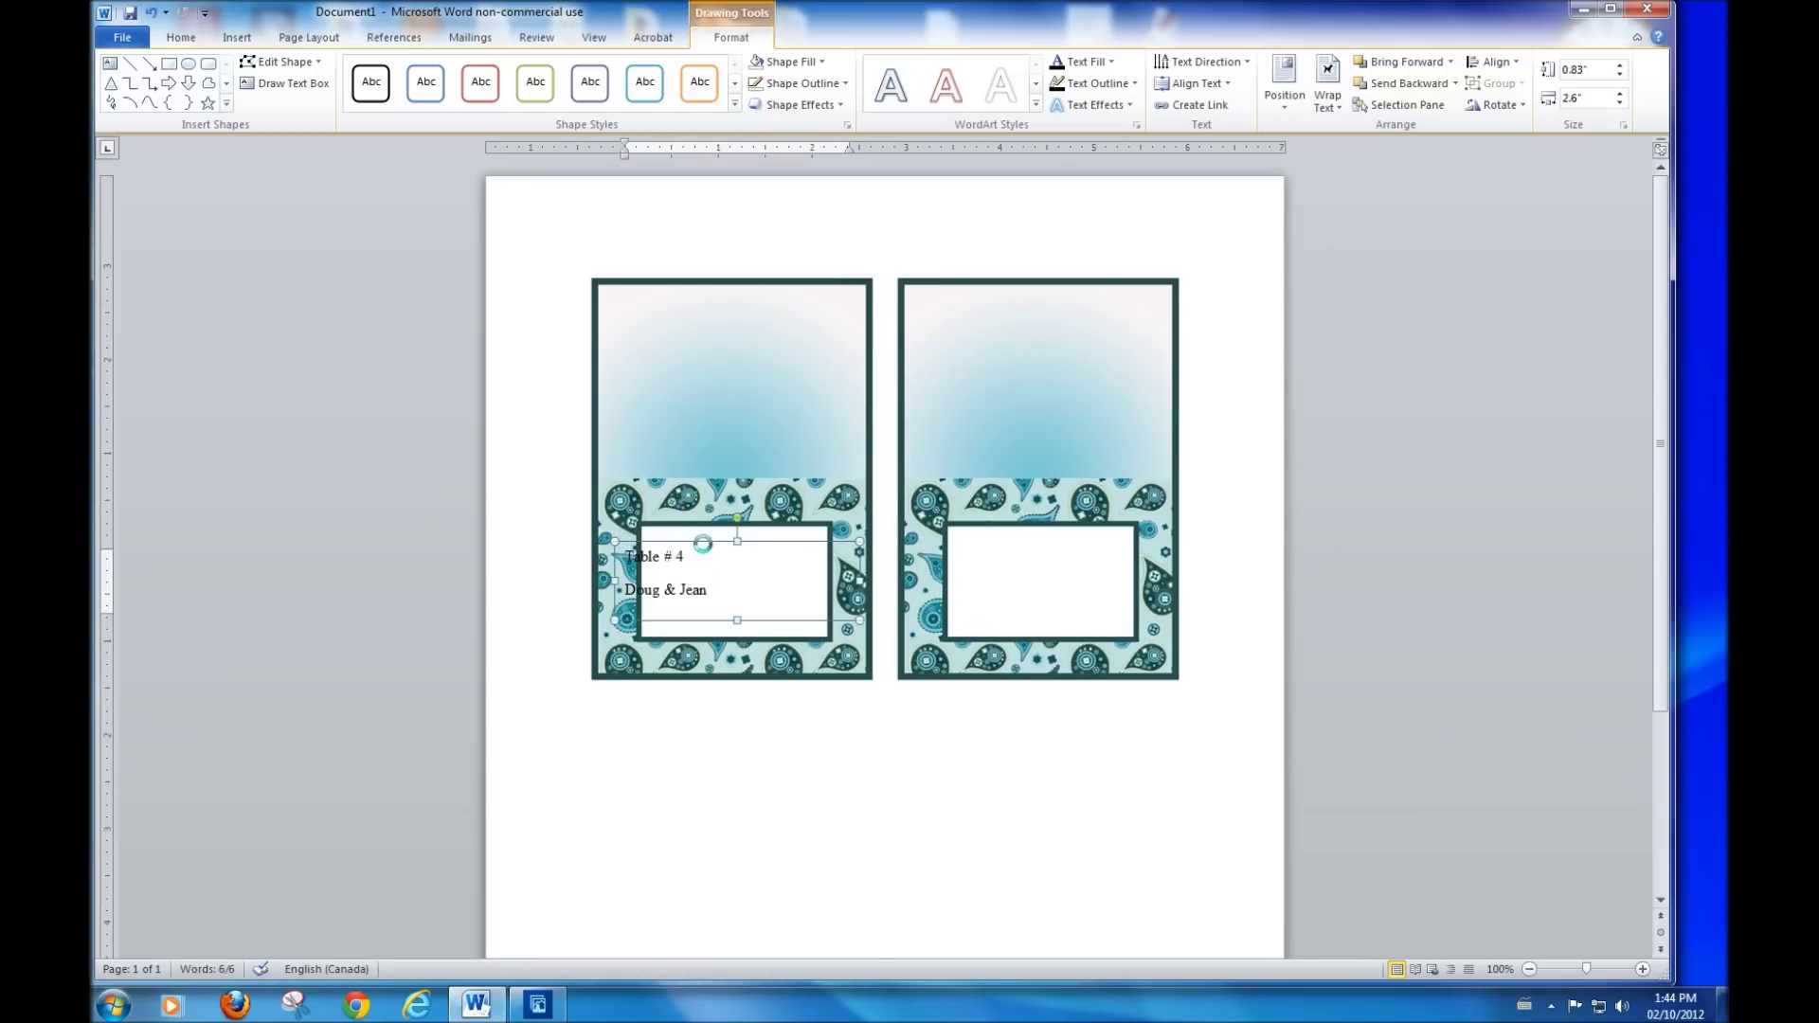
left_click_drag(737, 544, 739, 536)
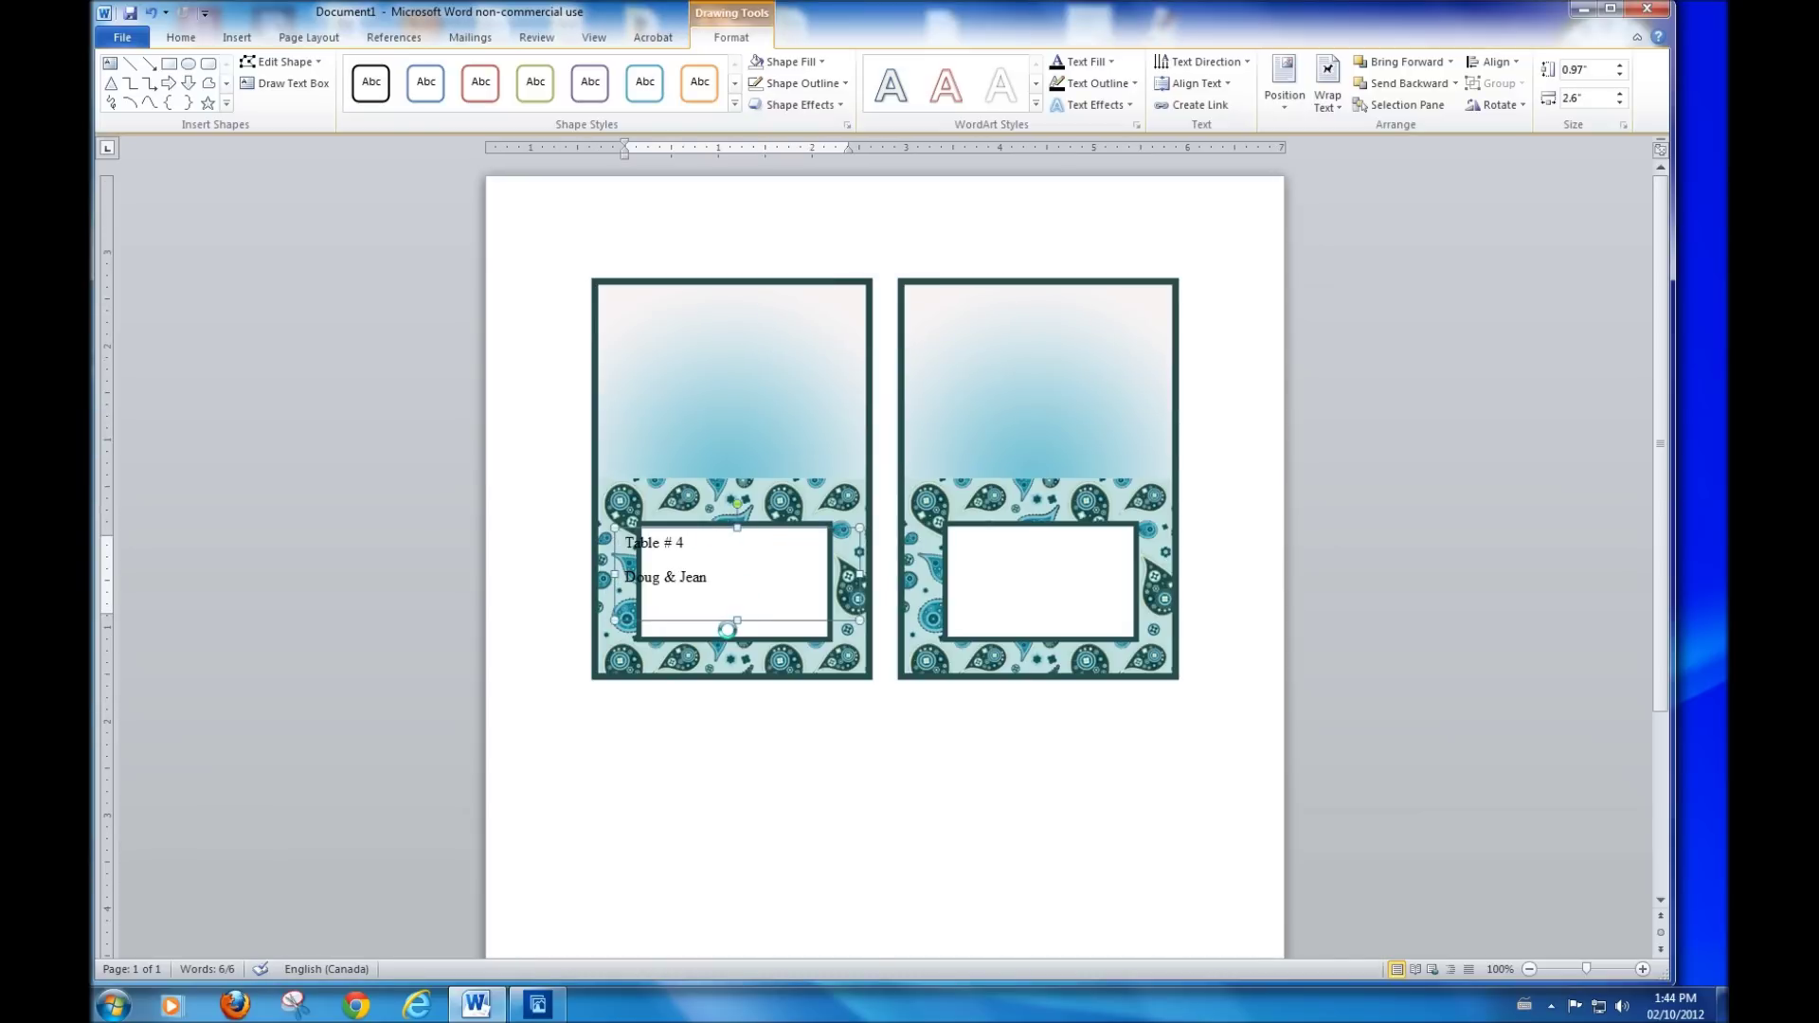
left_click_drag(737, 622, 737, 639)
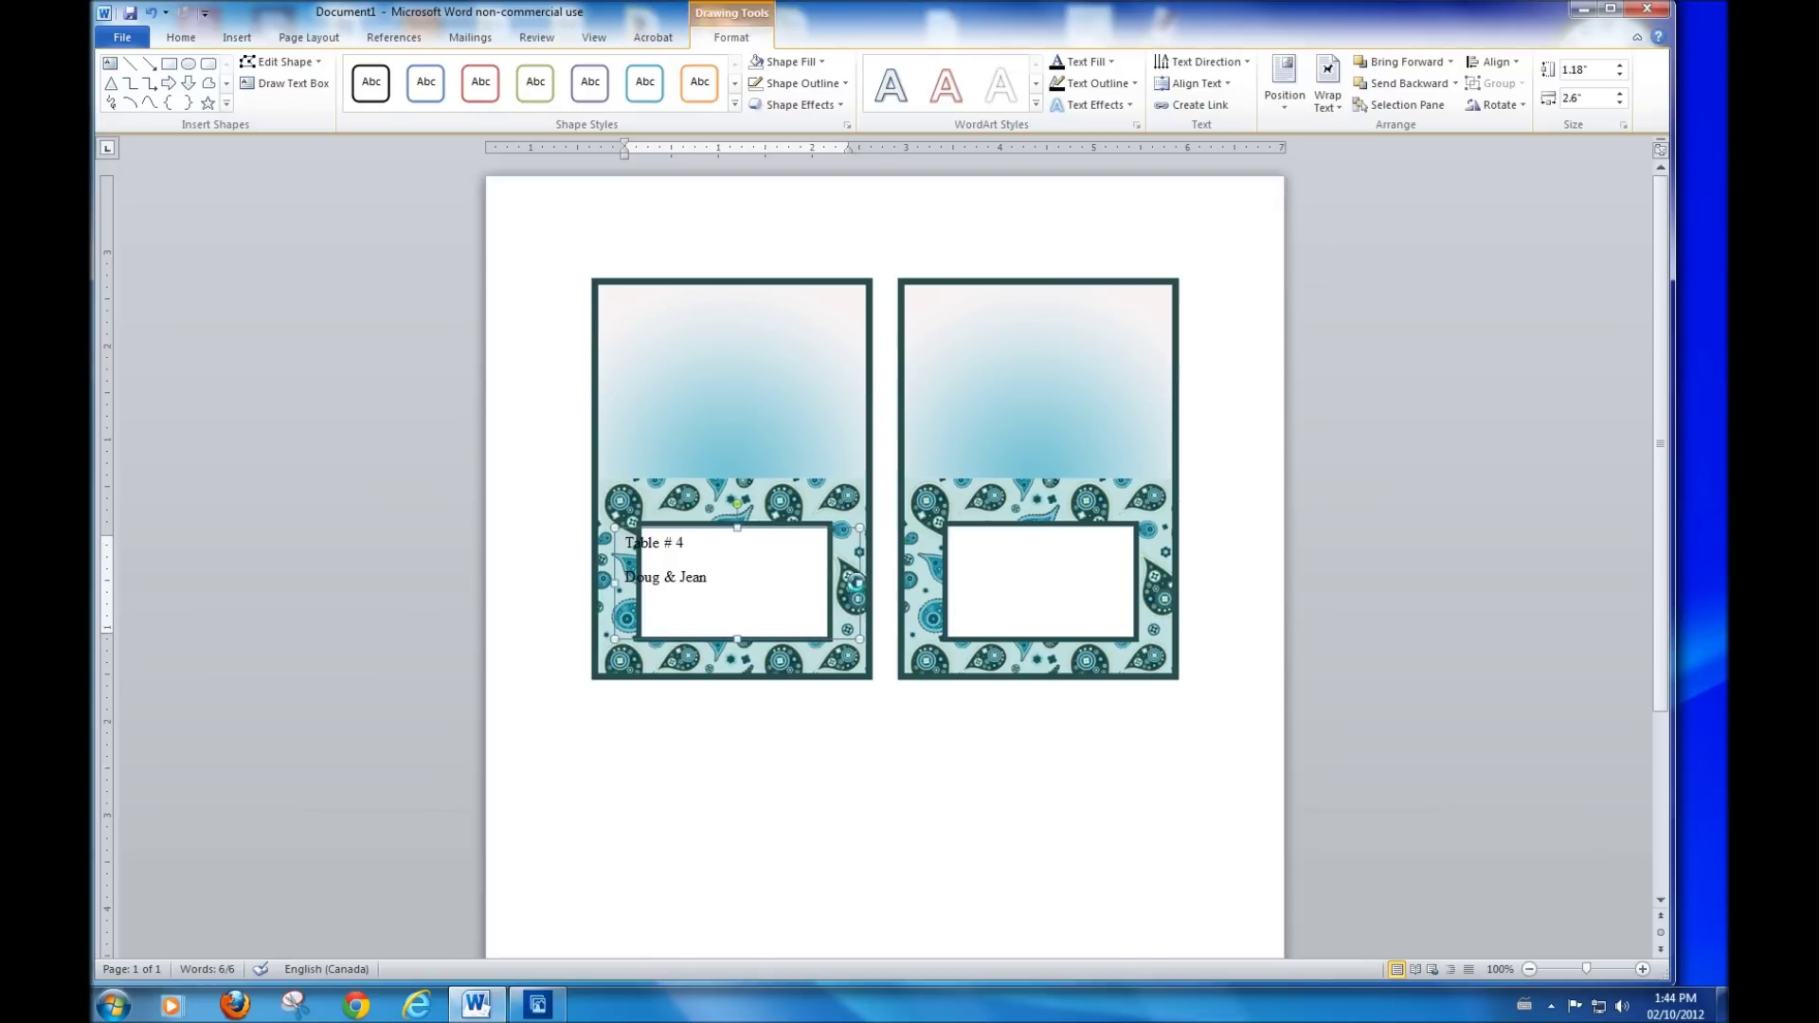
left_click_drag(856, 583, 832, 582)
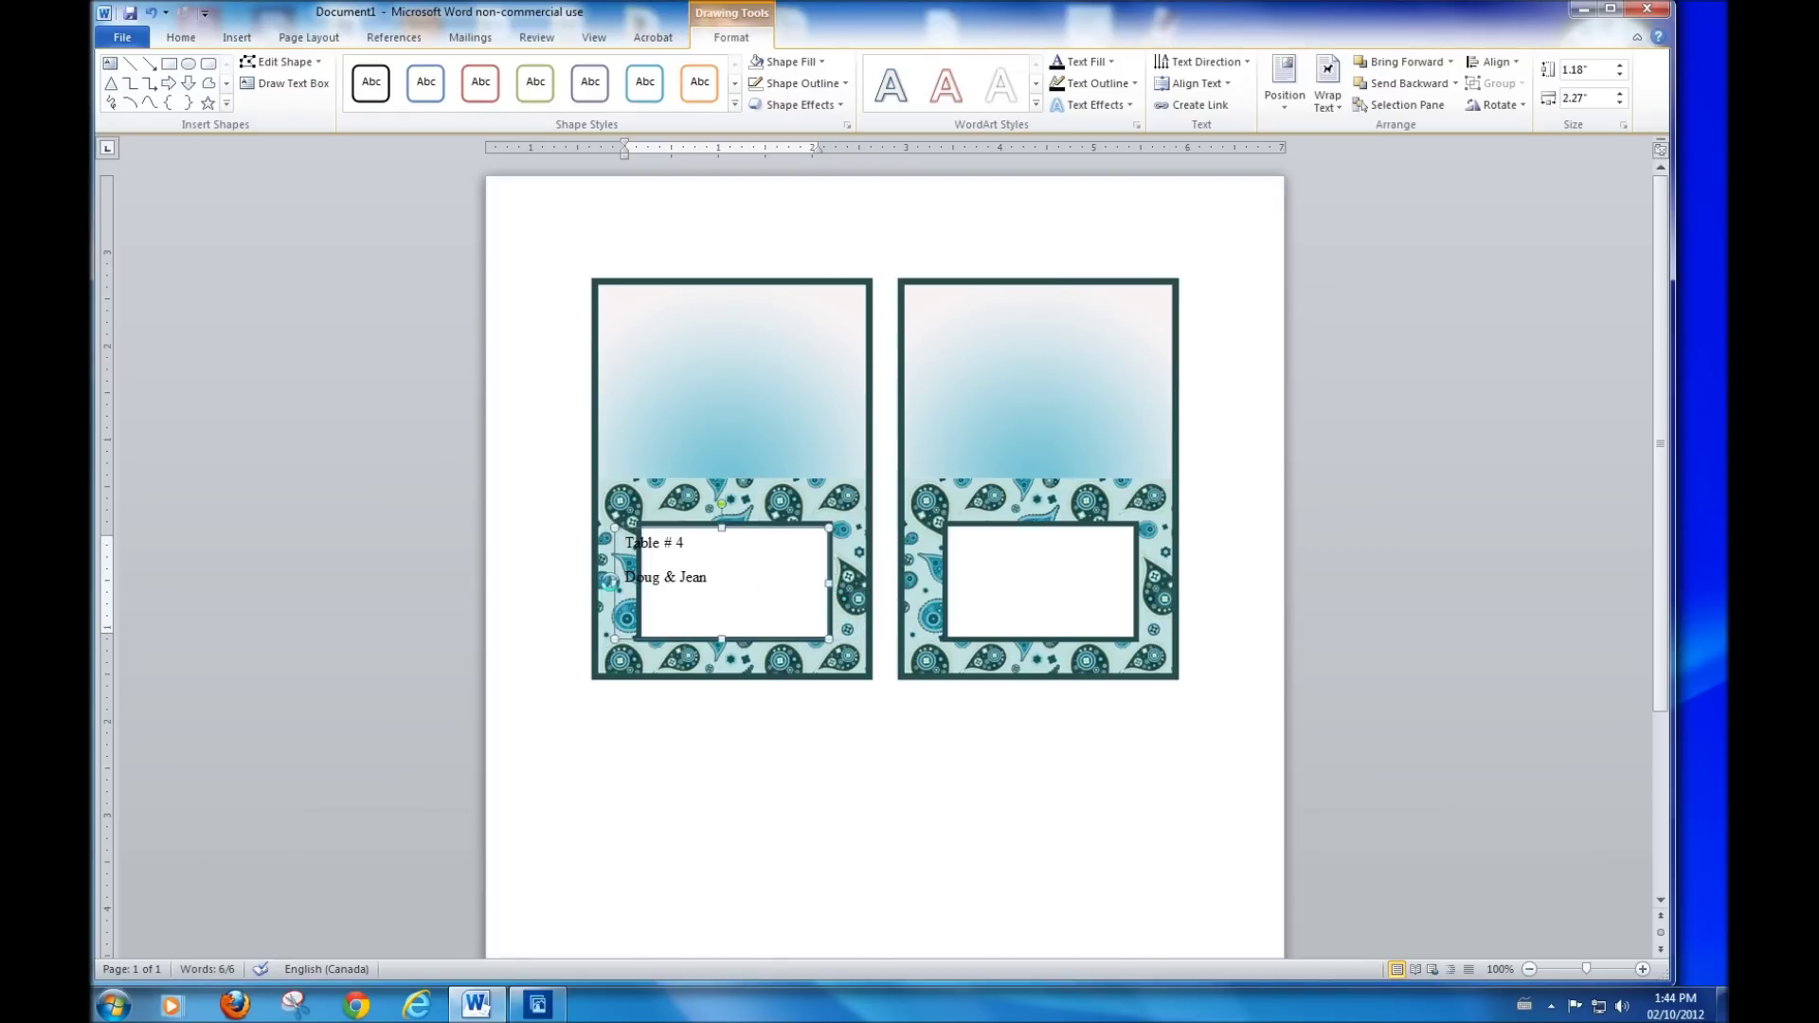
left_click_drag(611, 582, 645, 589)
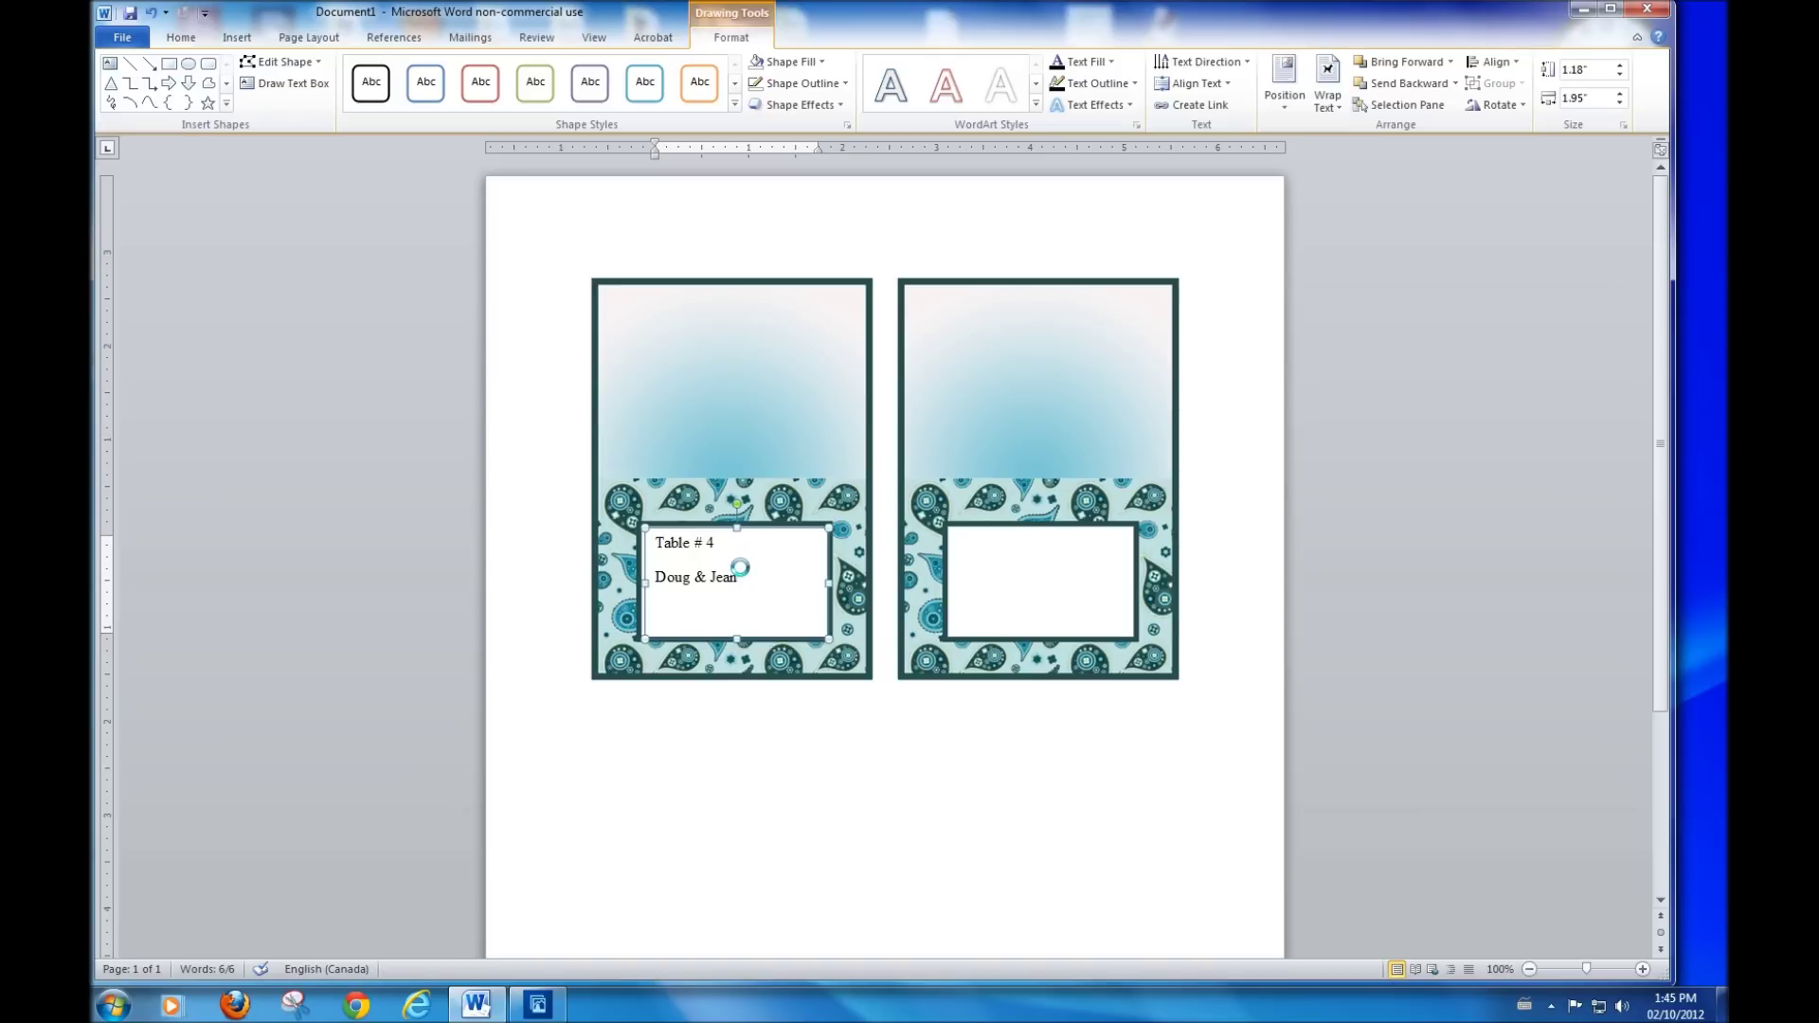
left_click_drag(748, 620, 637, 536)
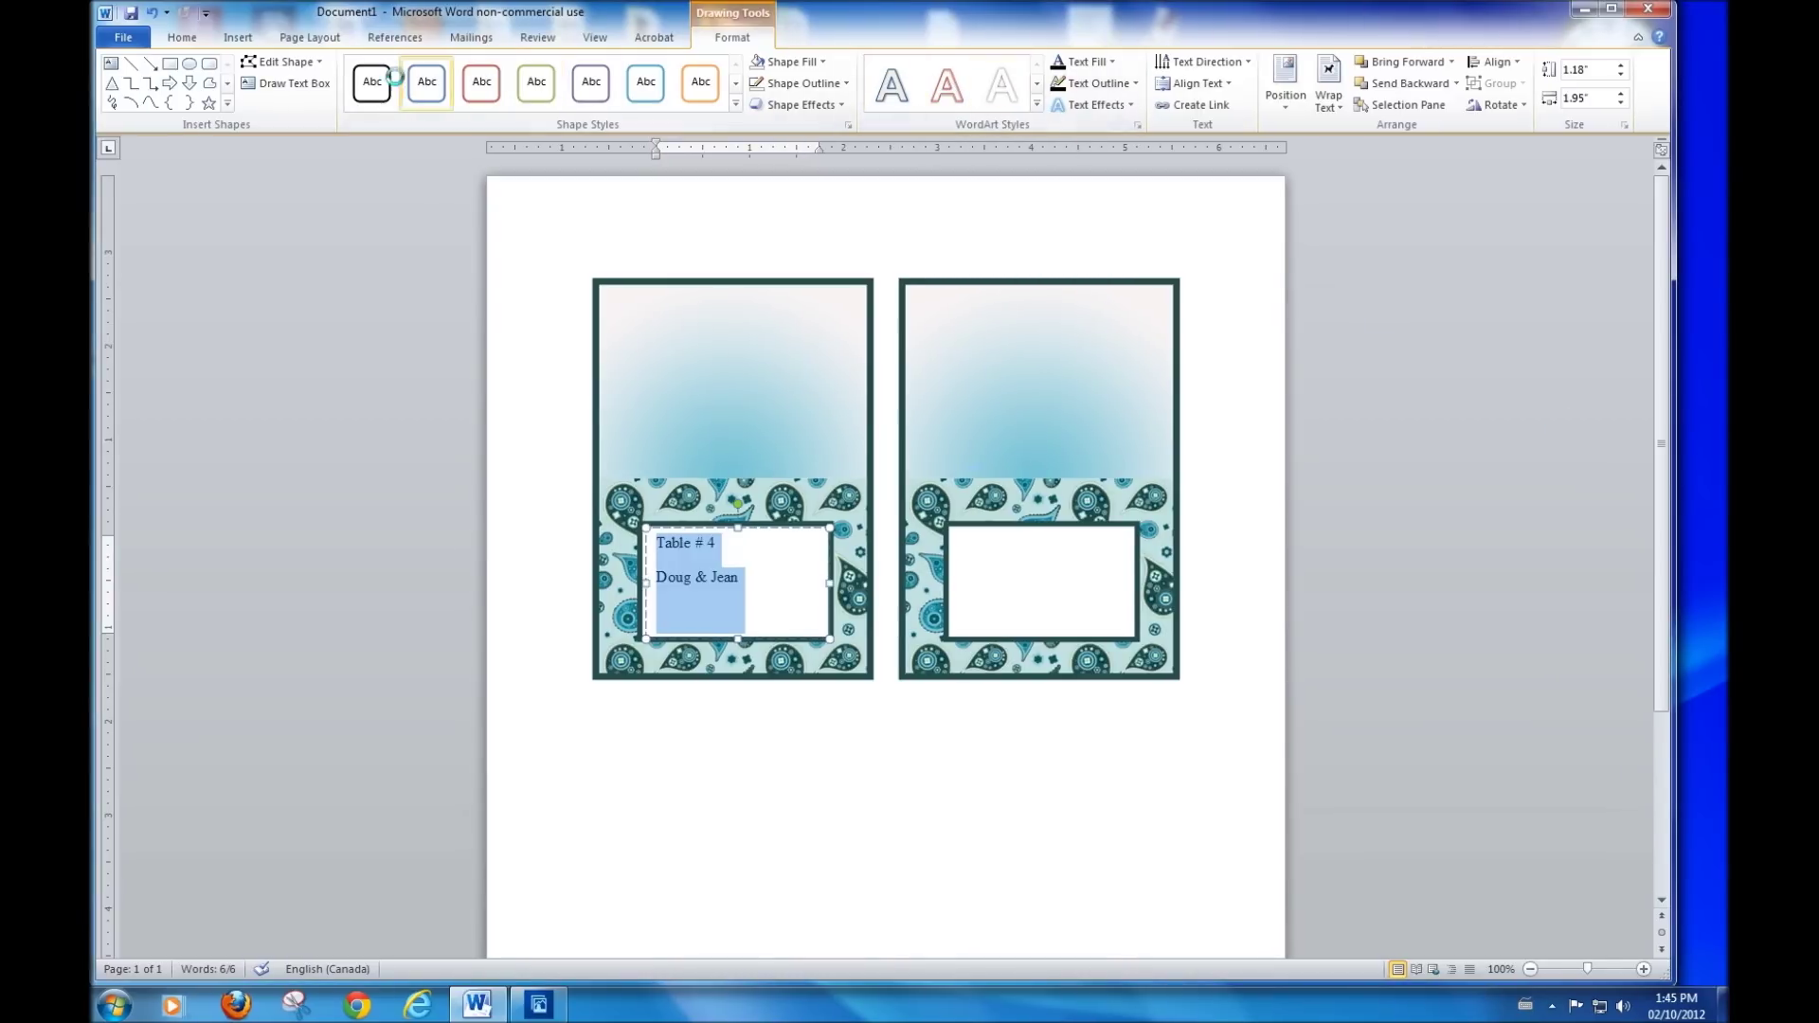
Step: Format the card text as centred, dark blue Abilene at 24 pt
left_click(181, 37)
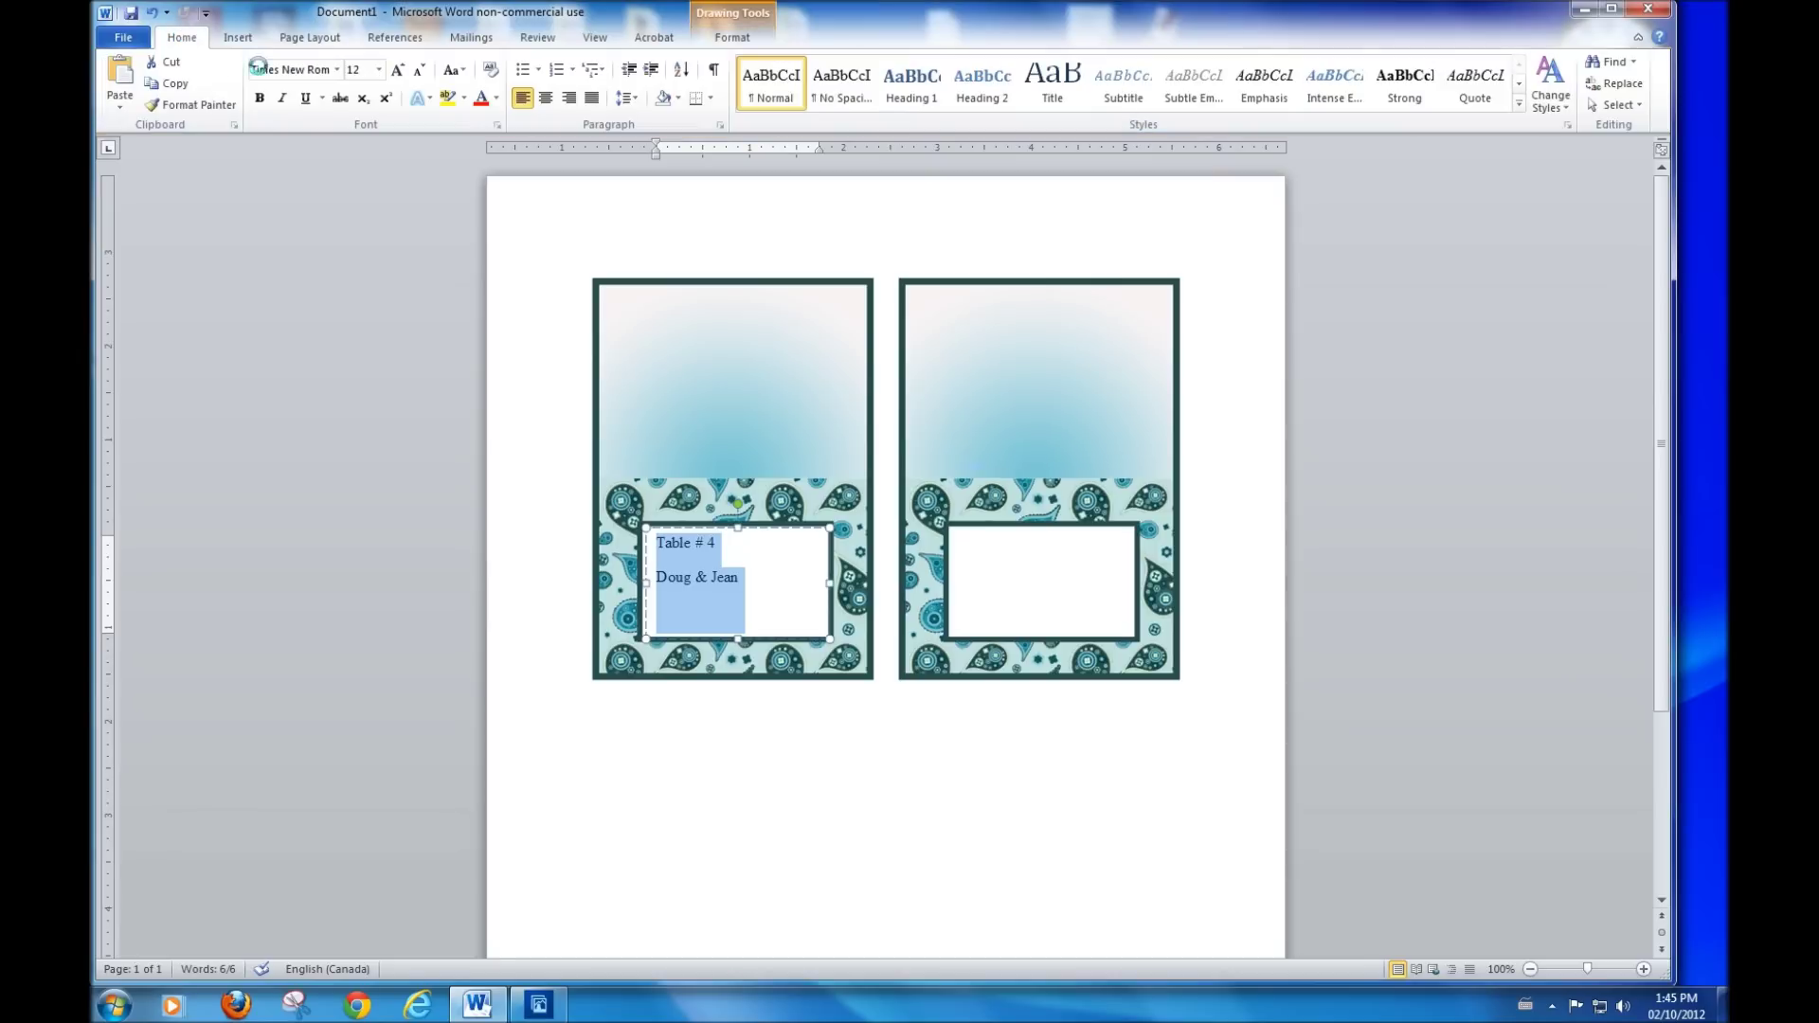
left_click(337, 71)
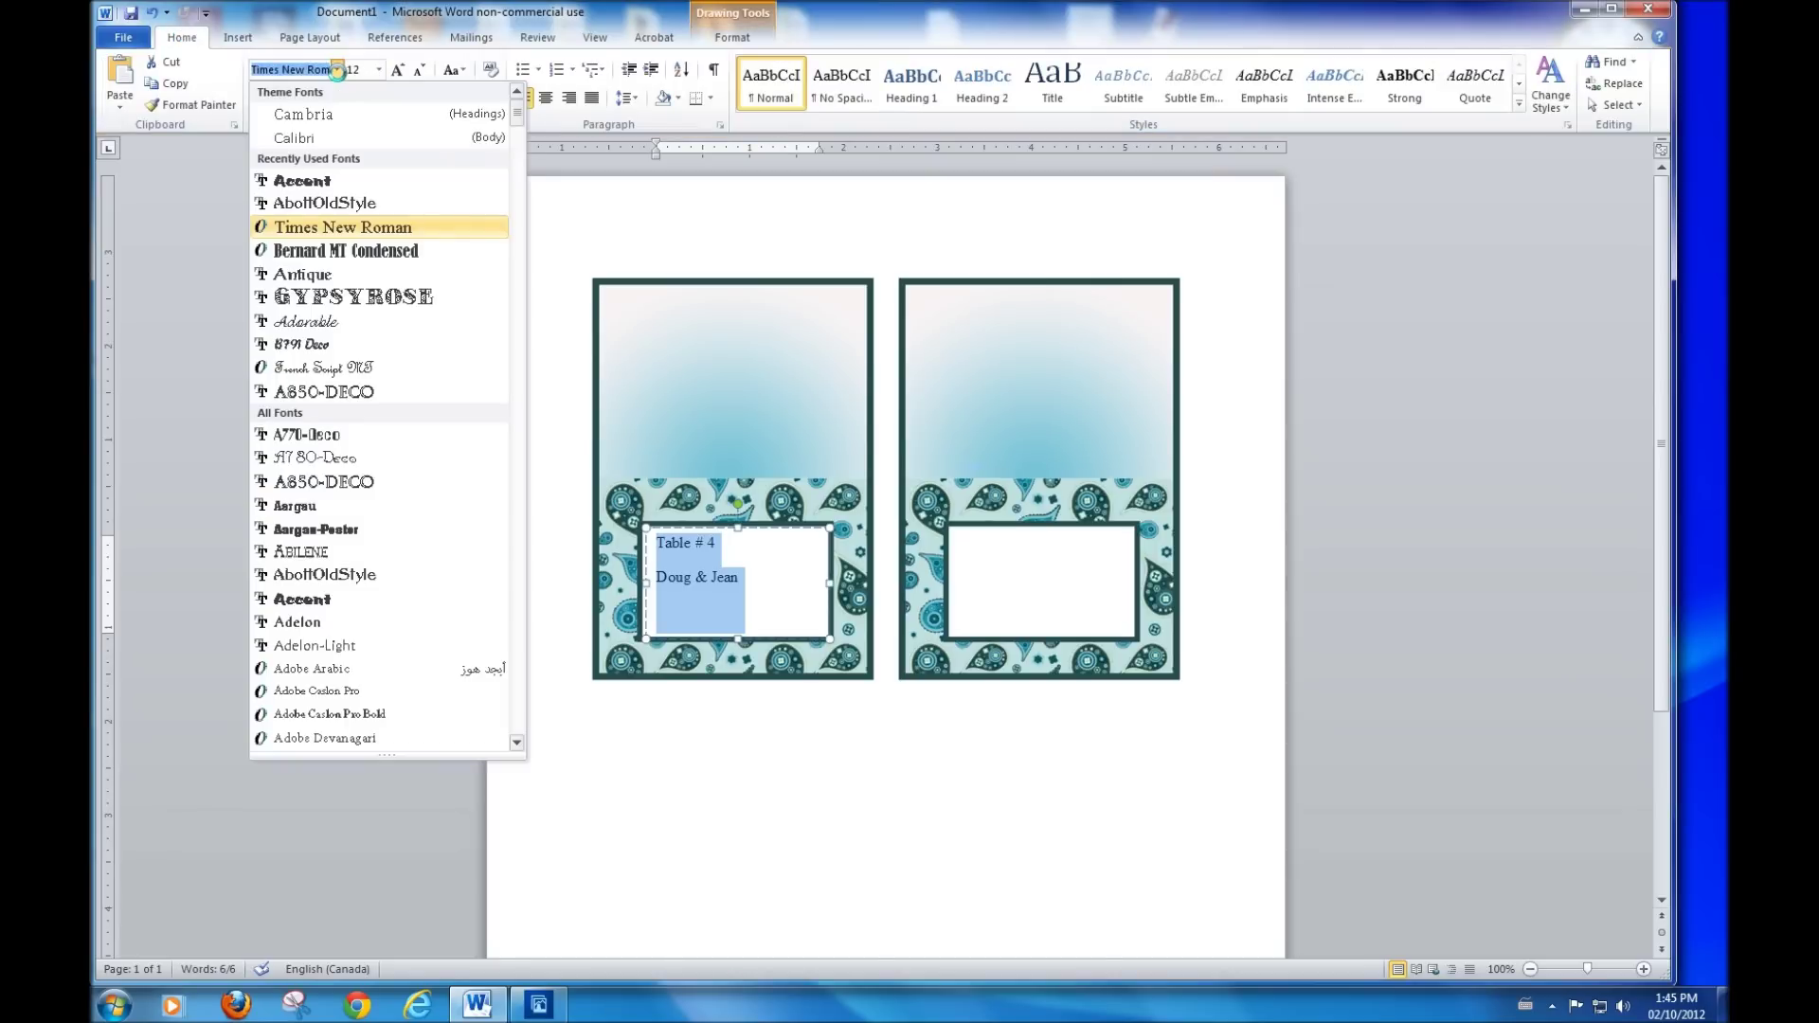
left_click(332, 550)
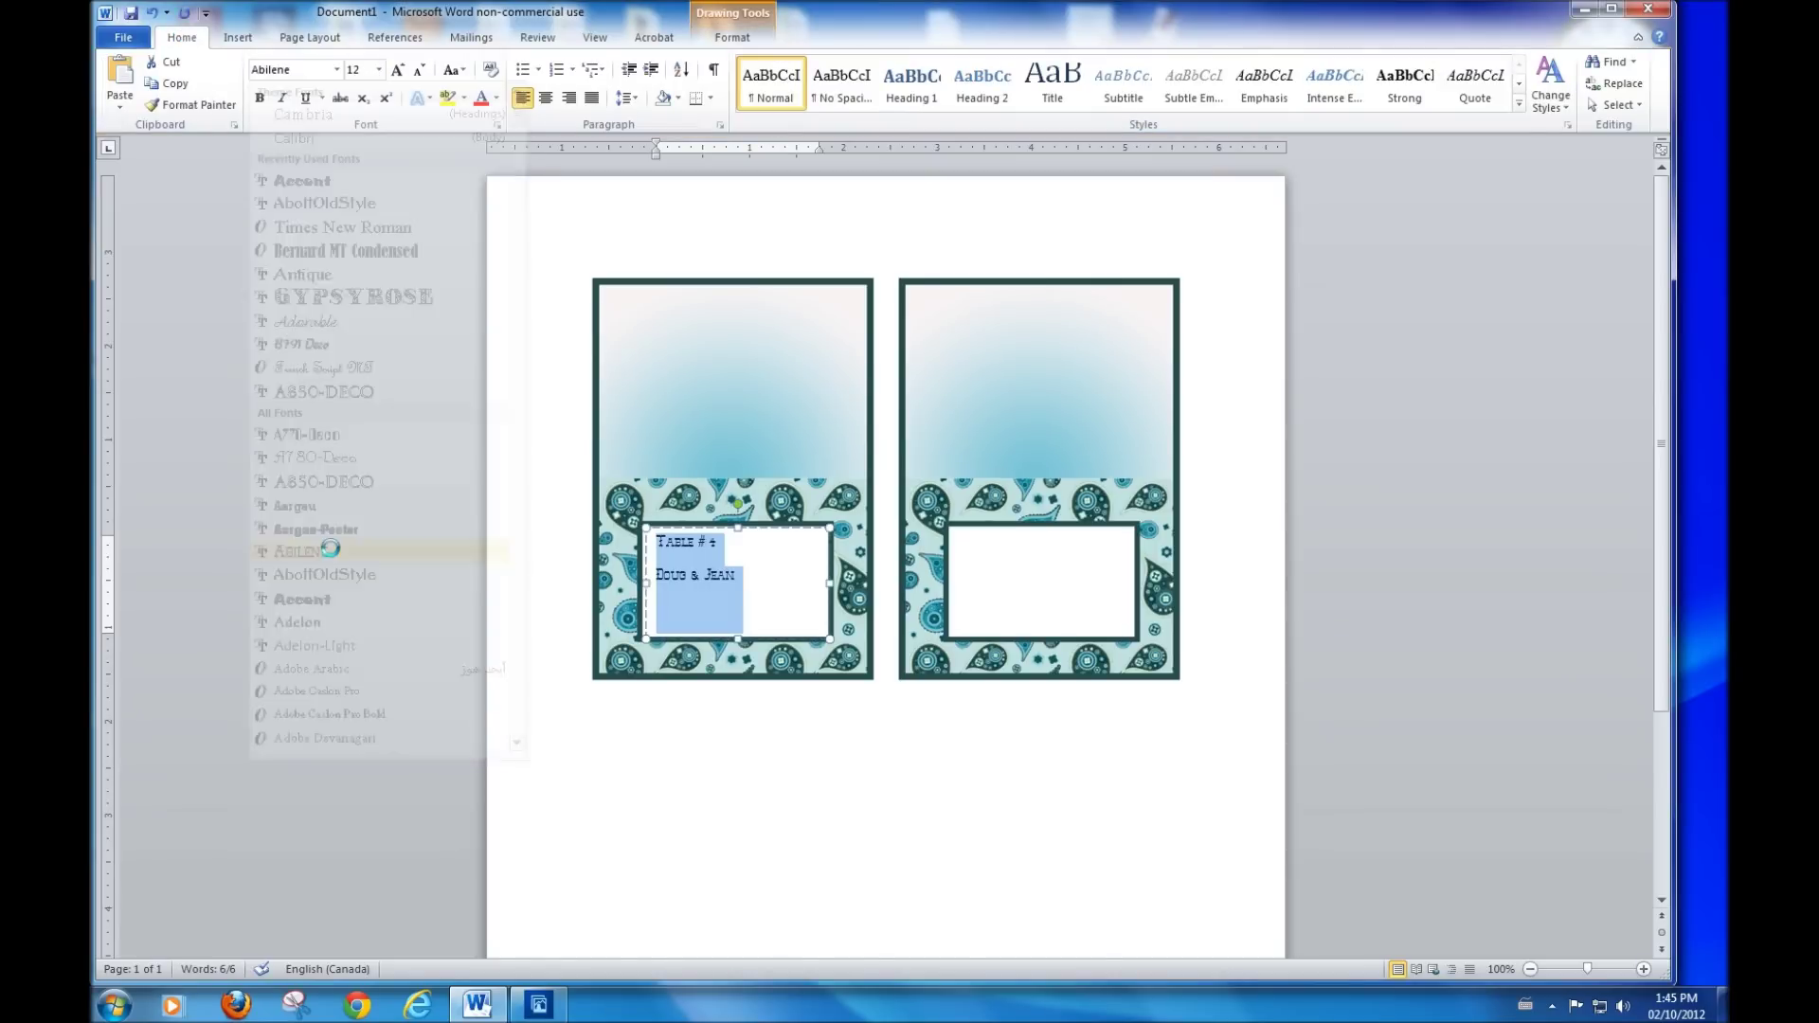
left_click(378, 69)
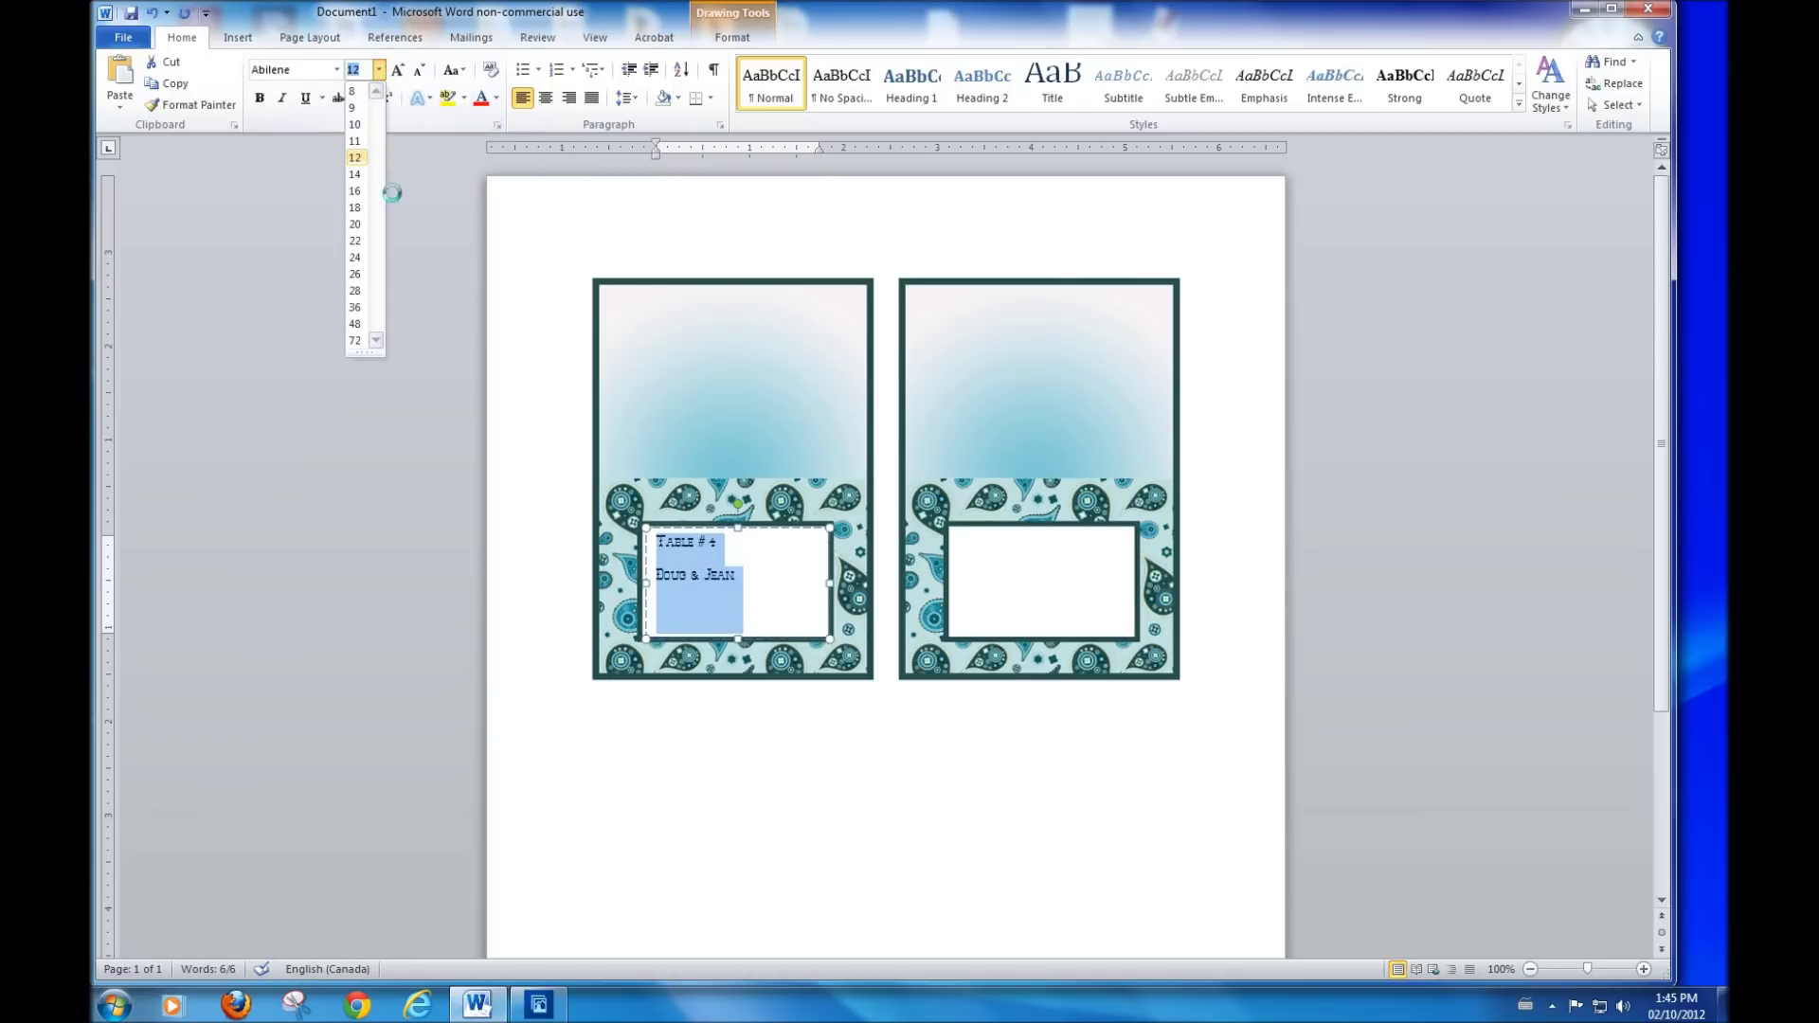
left_click(356, 257)
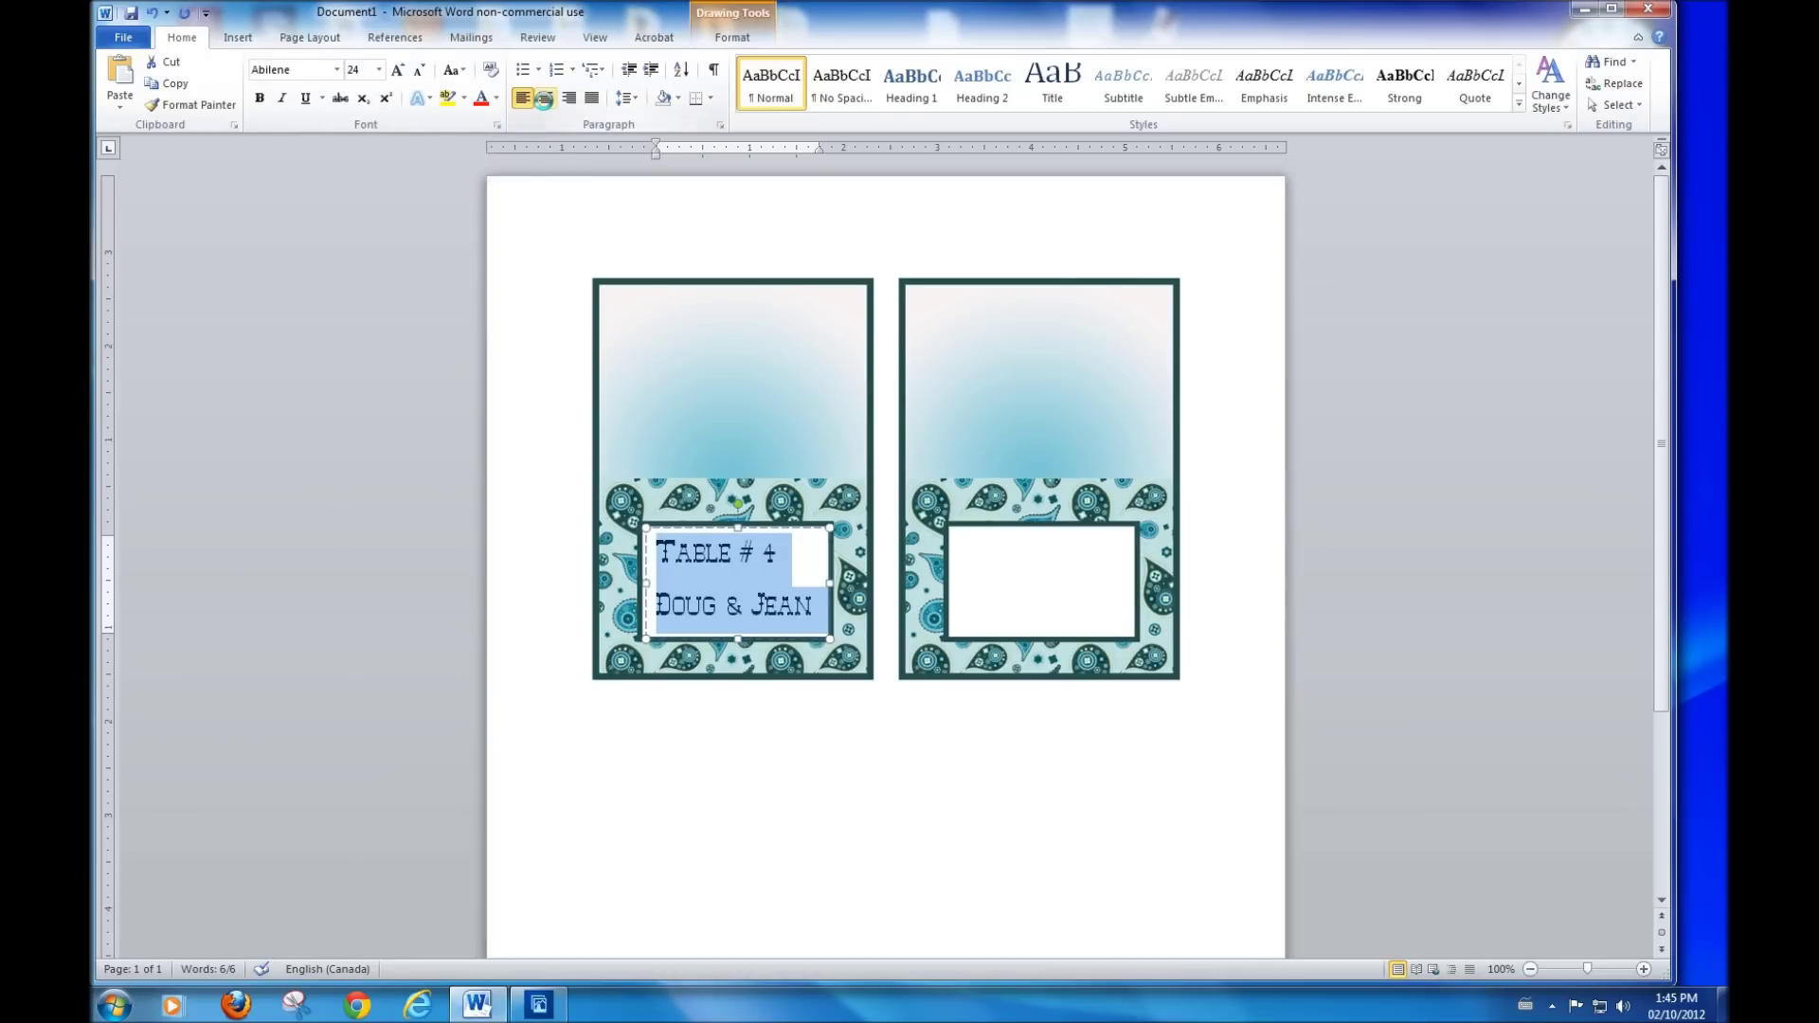
left_click(544, 98)
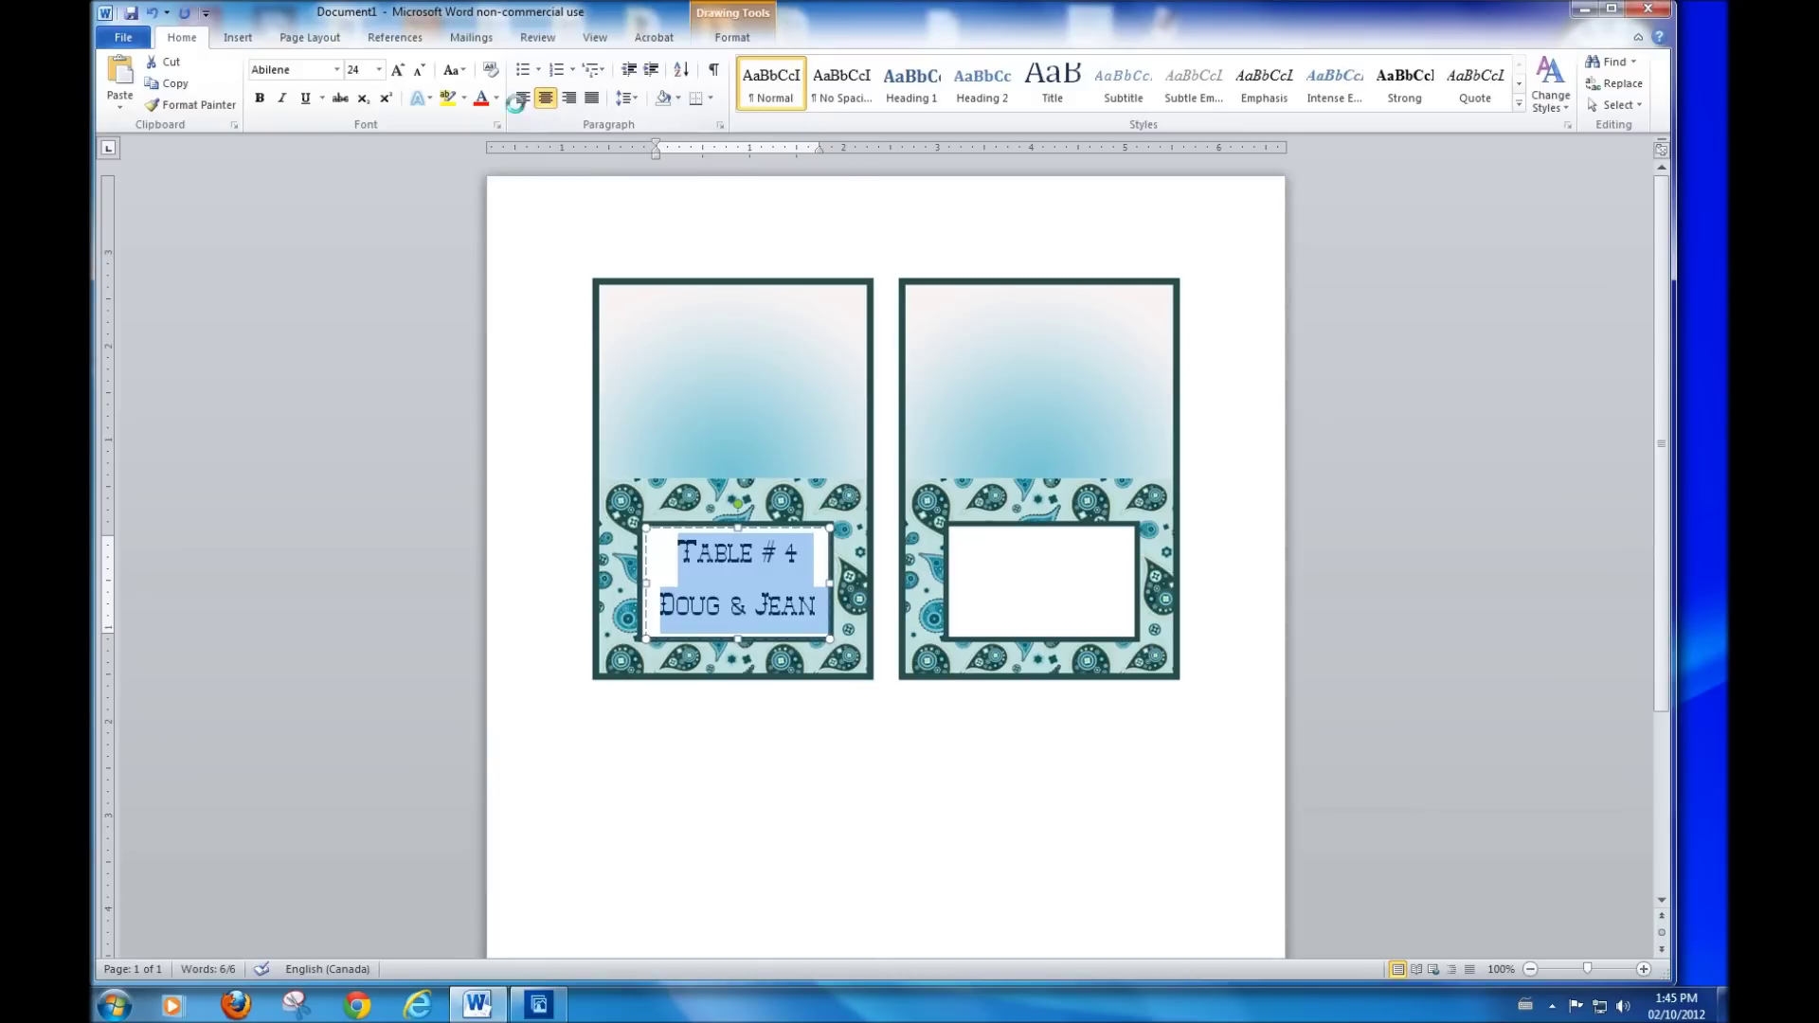
left_click(482, 98)
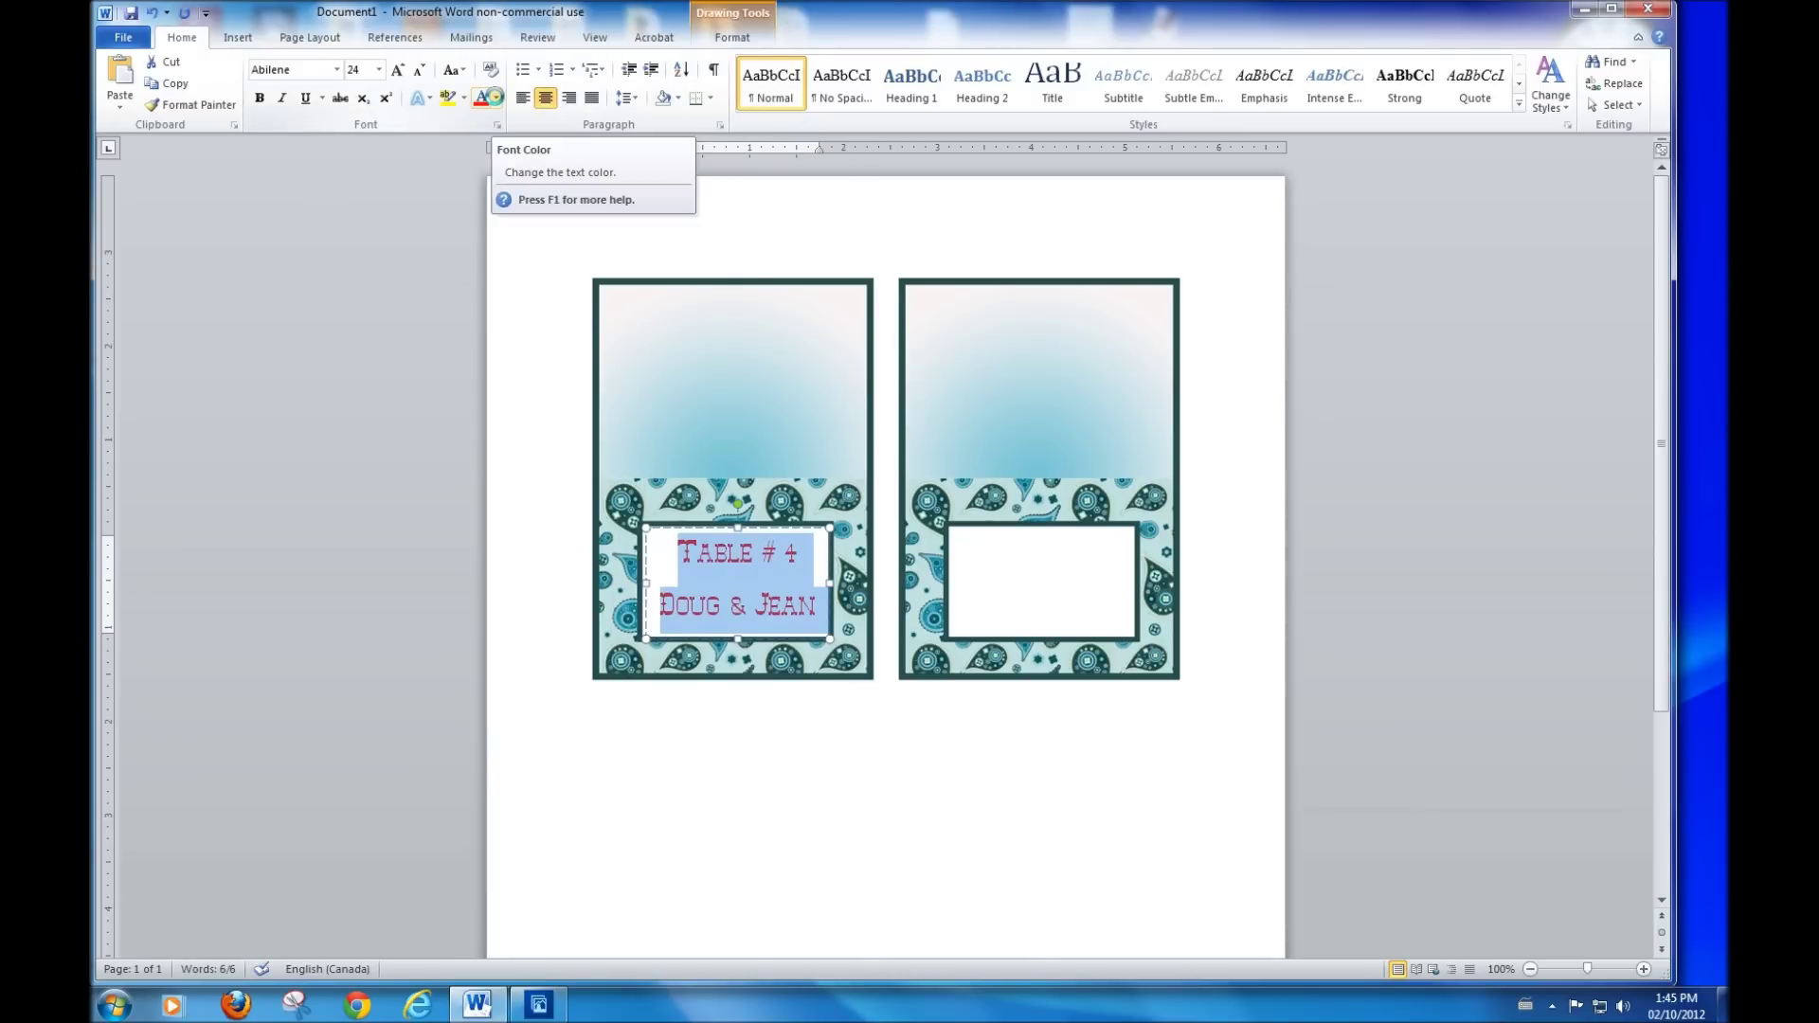
left_click(482, 99)
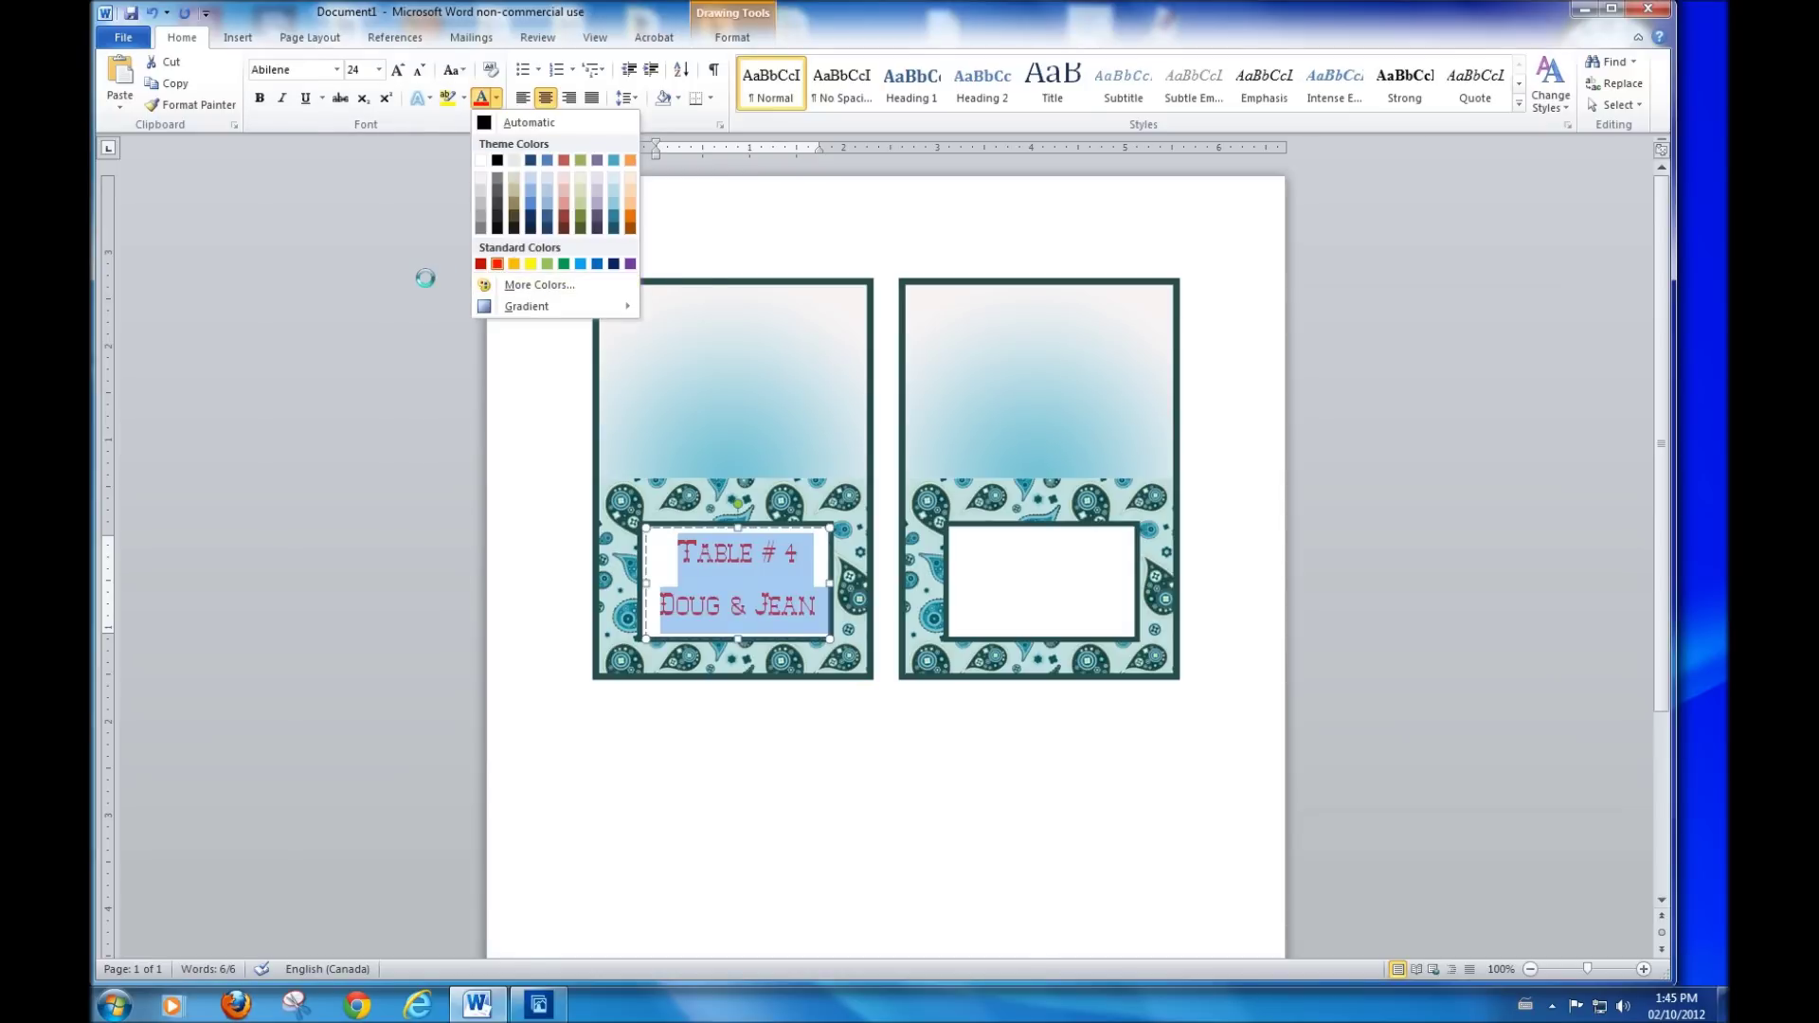
left_click(533, 229)
left_click(1248, 512)
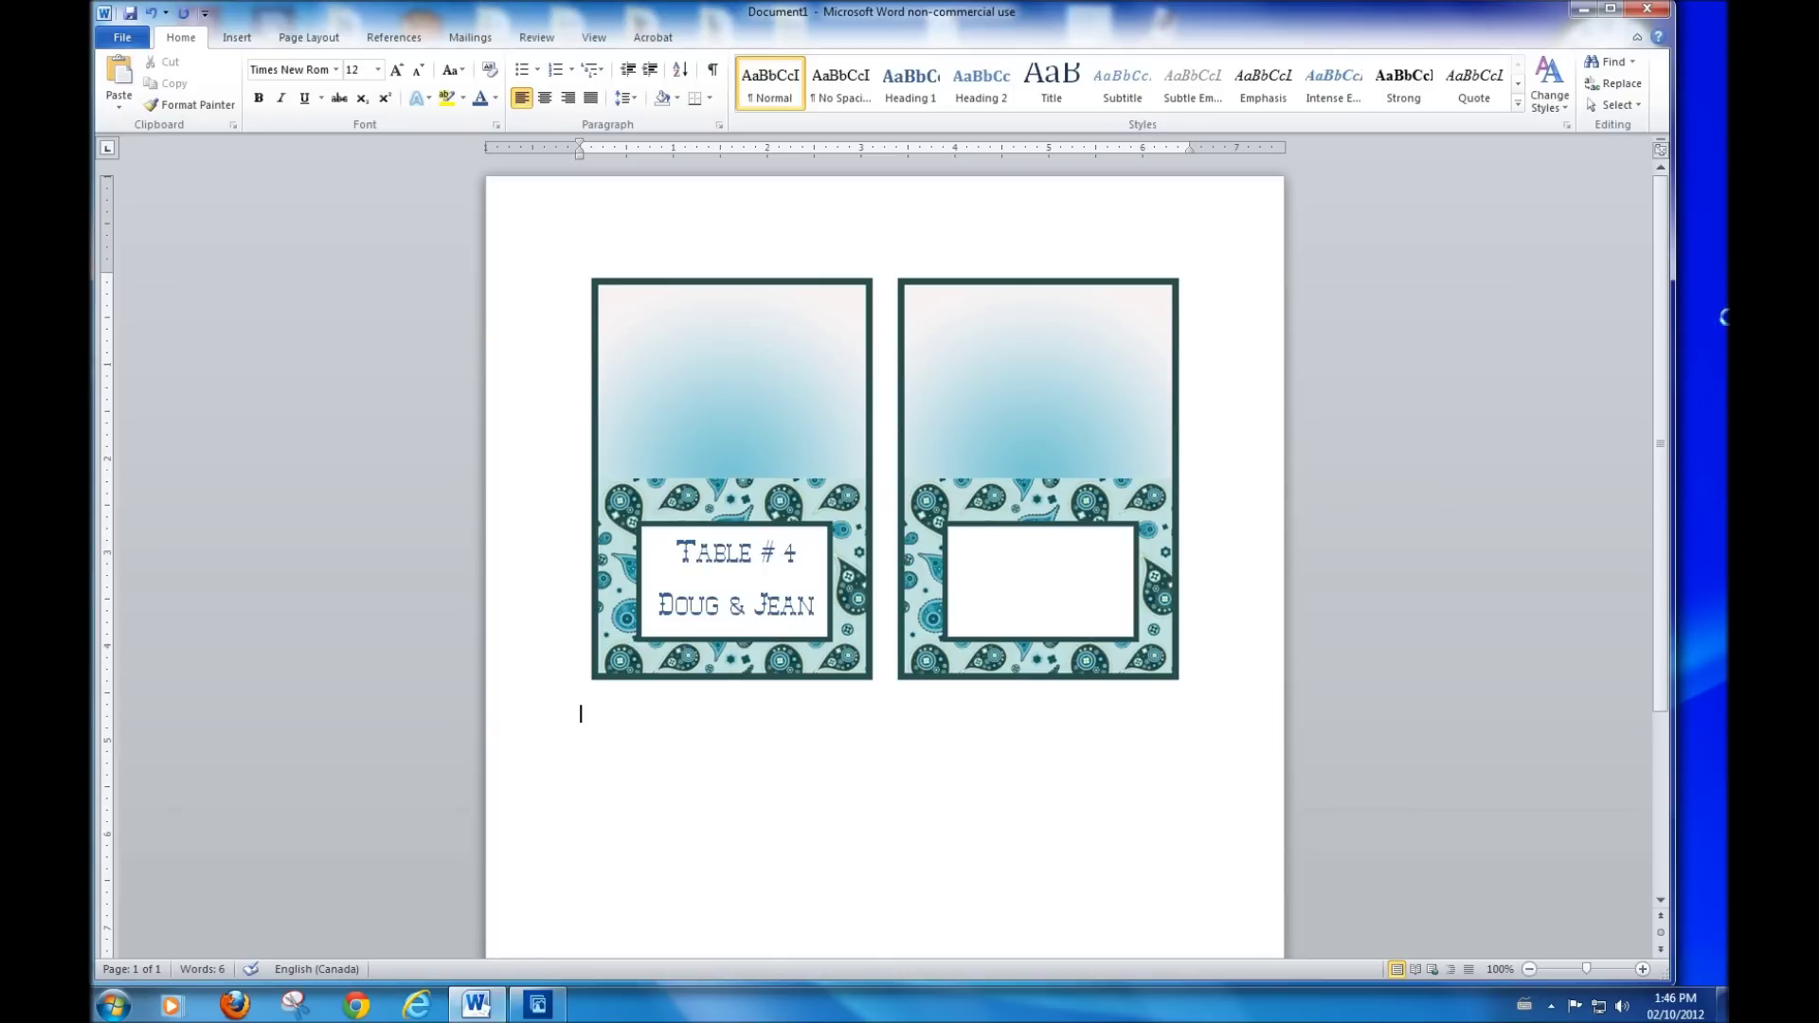
Step: Insert the Finland1 winter church photo from INSERT SAMPLES onto a new page
left_click(235, 39)
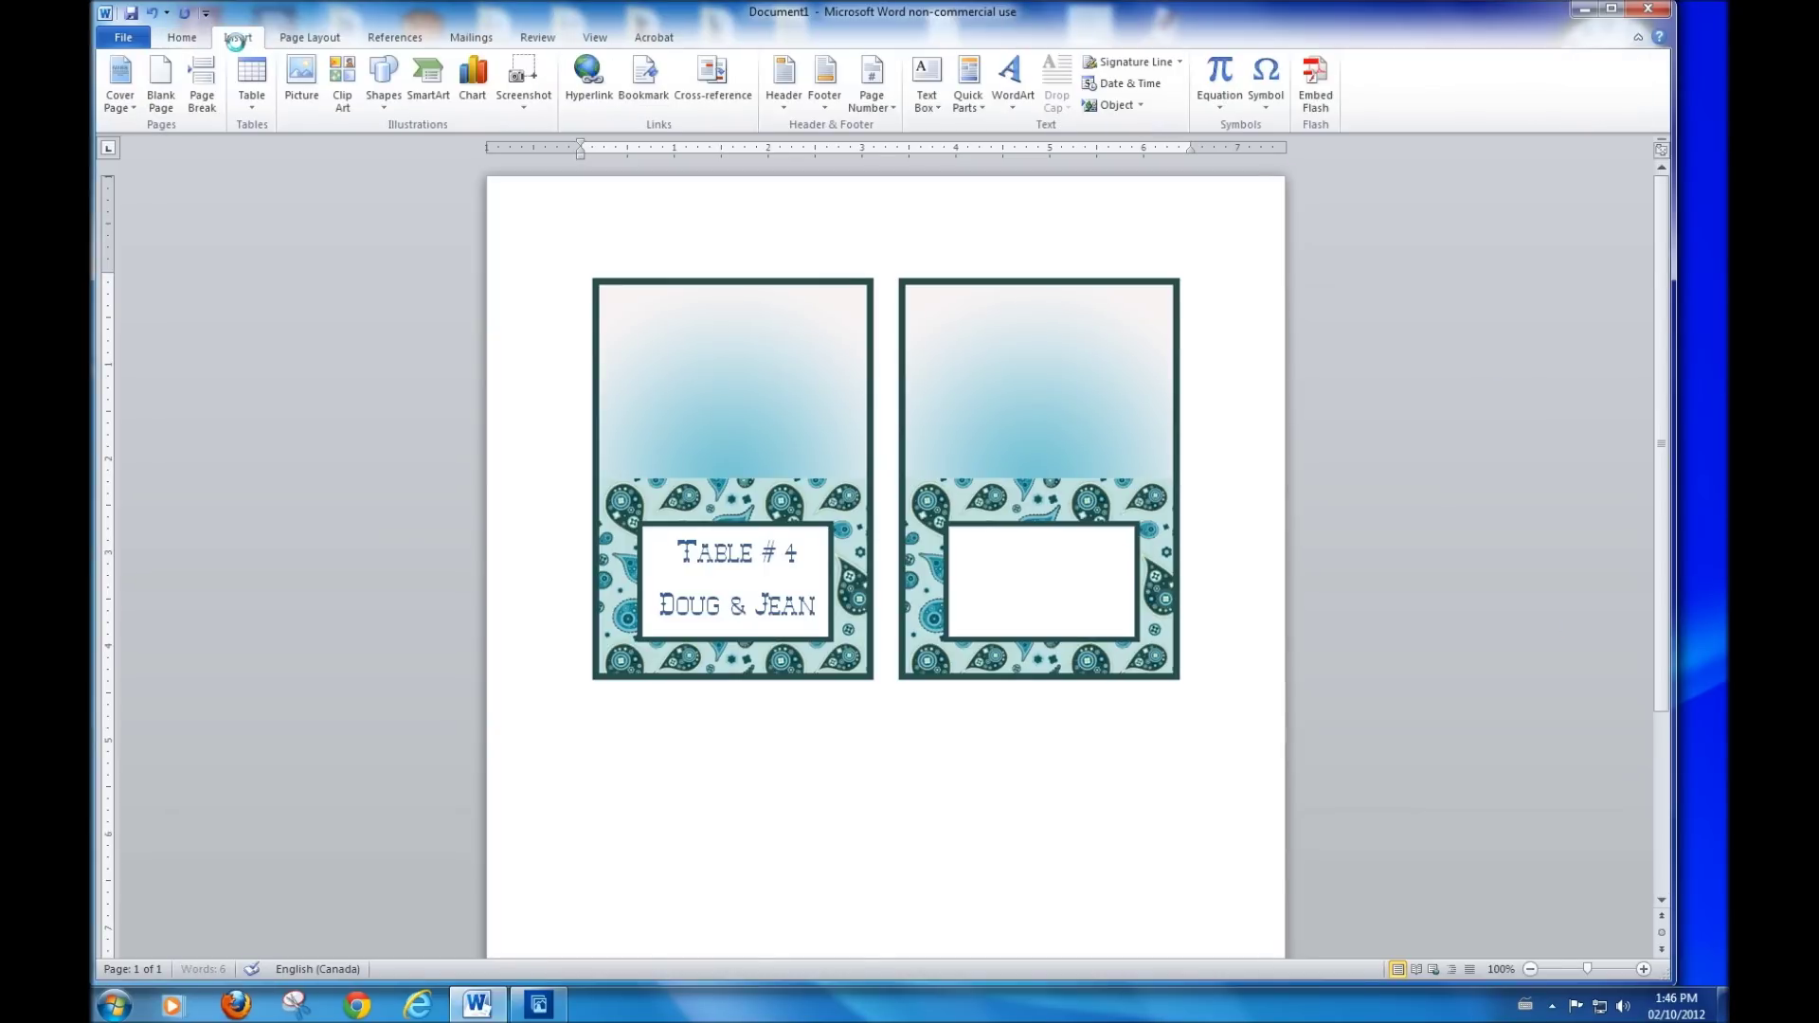
left_click(301, 80)
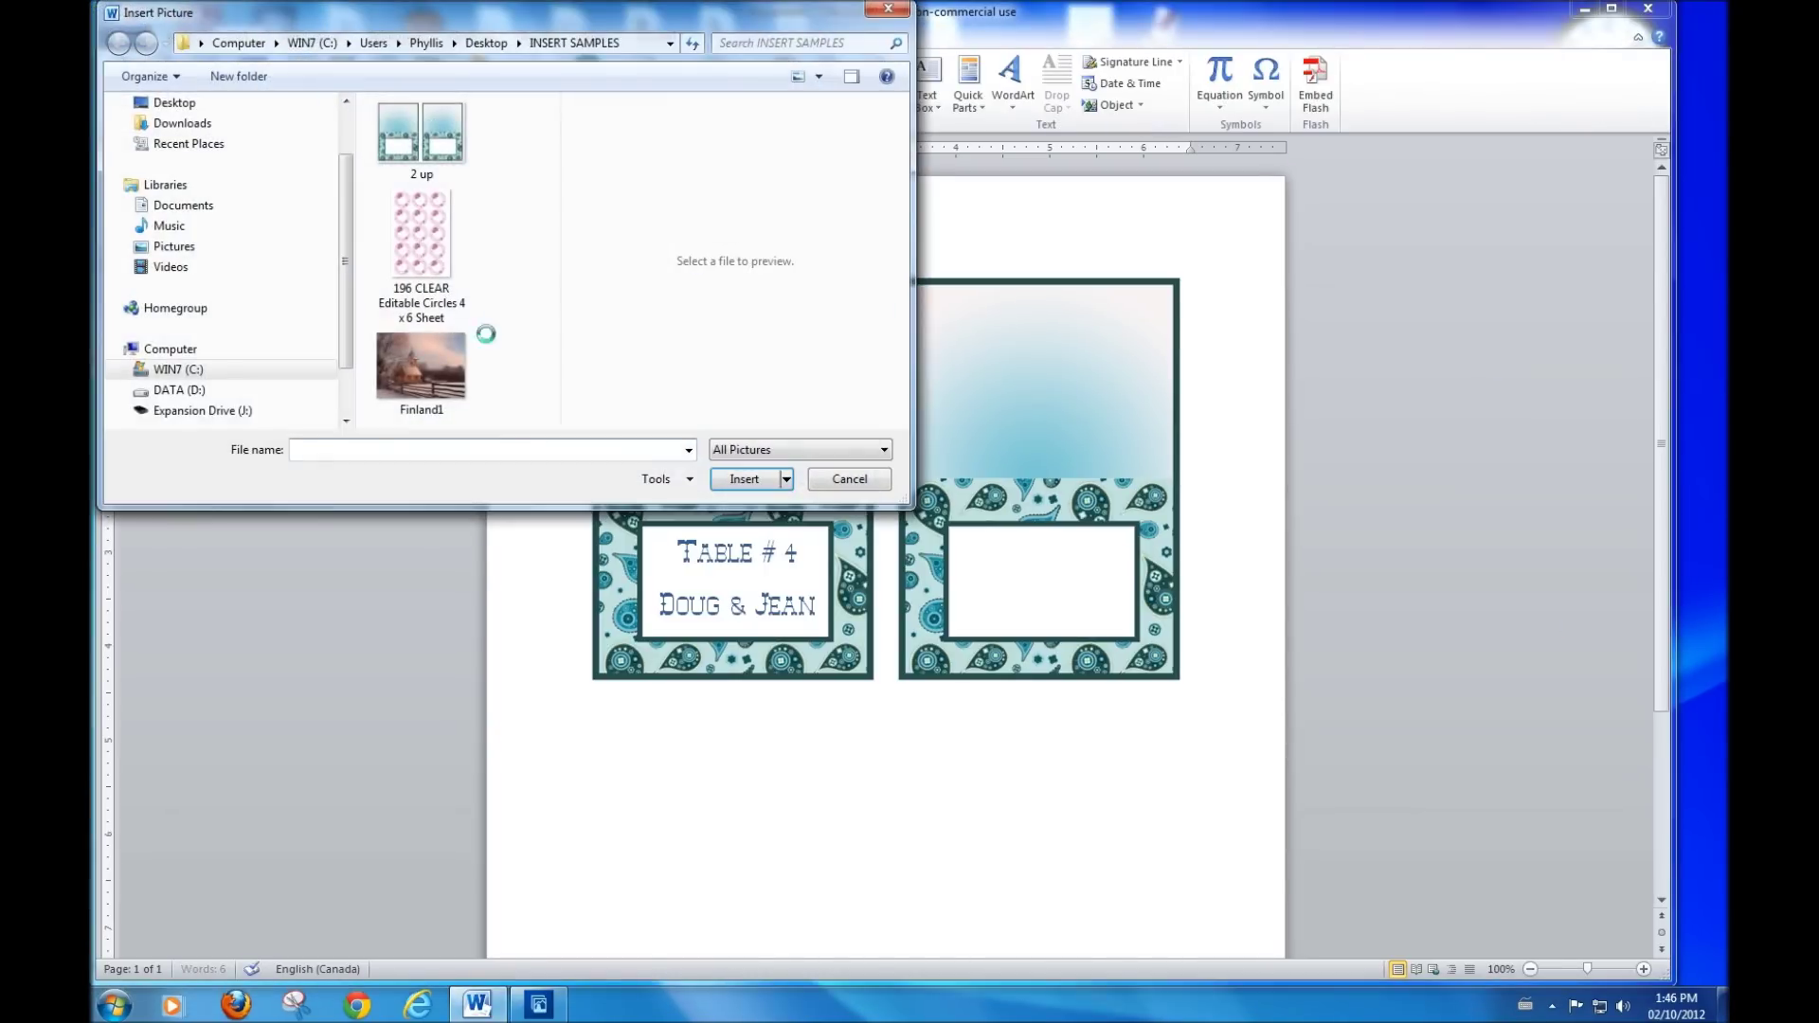
left_click(441, 371)
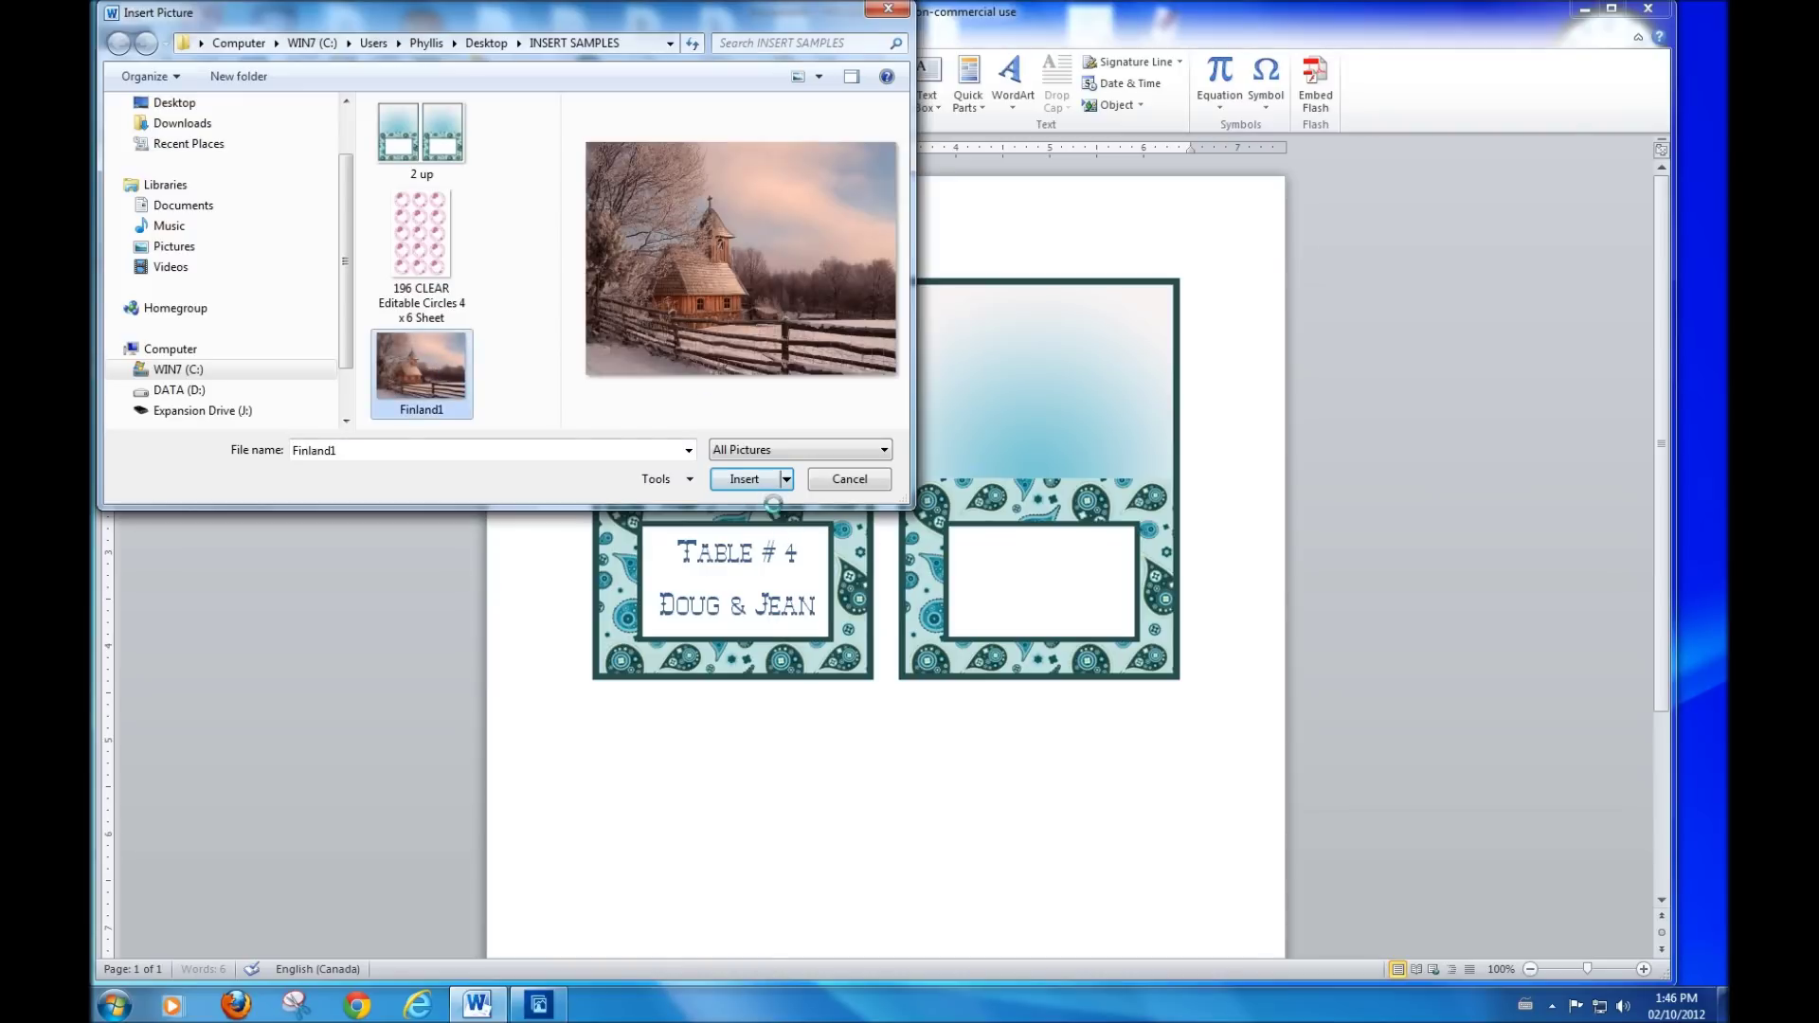
left_click(744, 480)
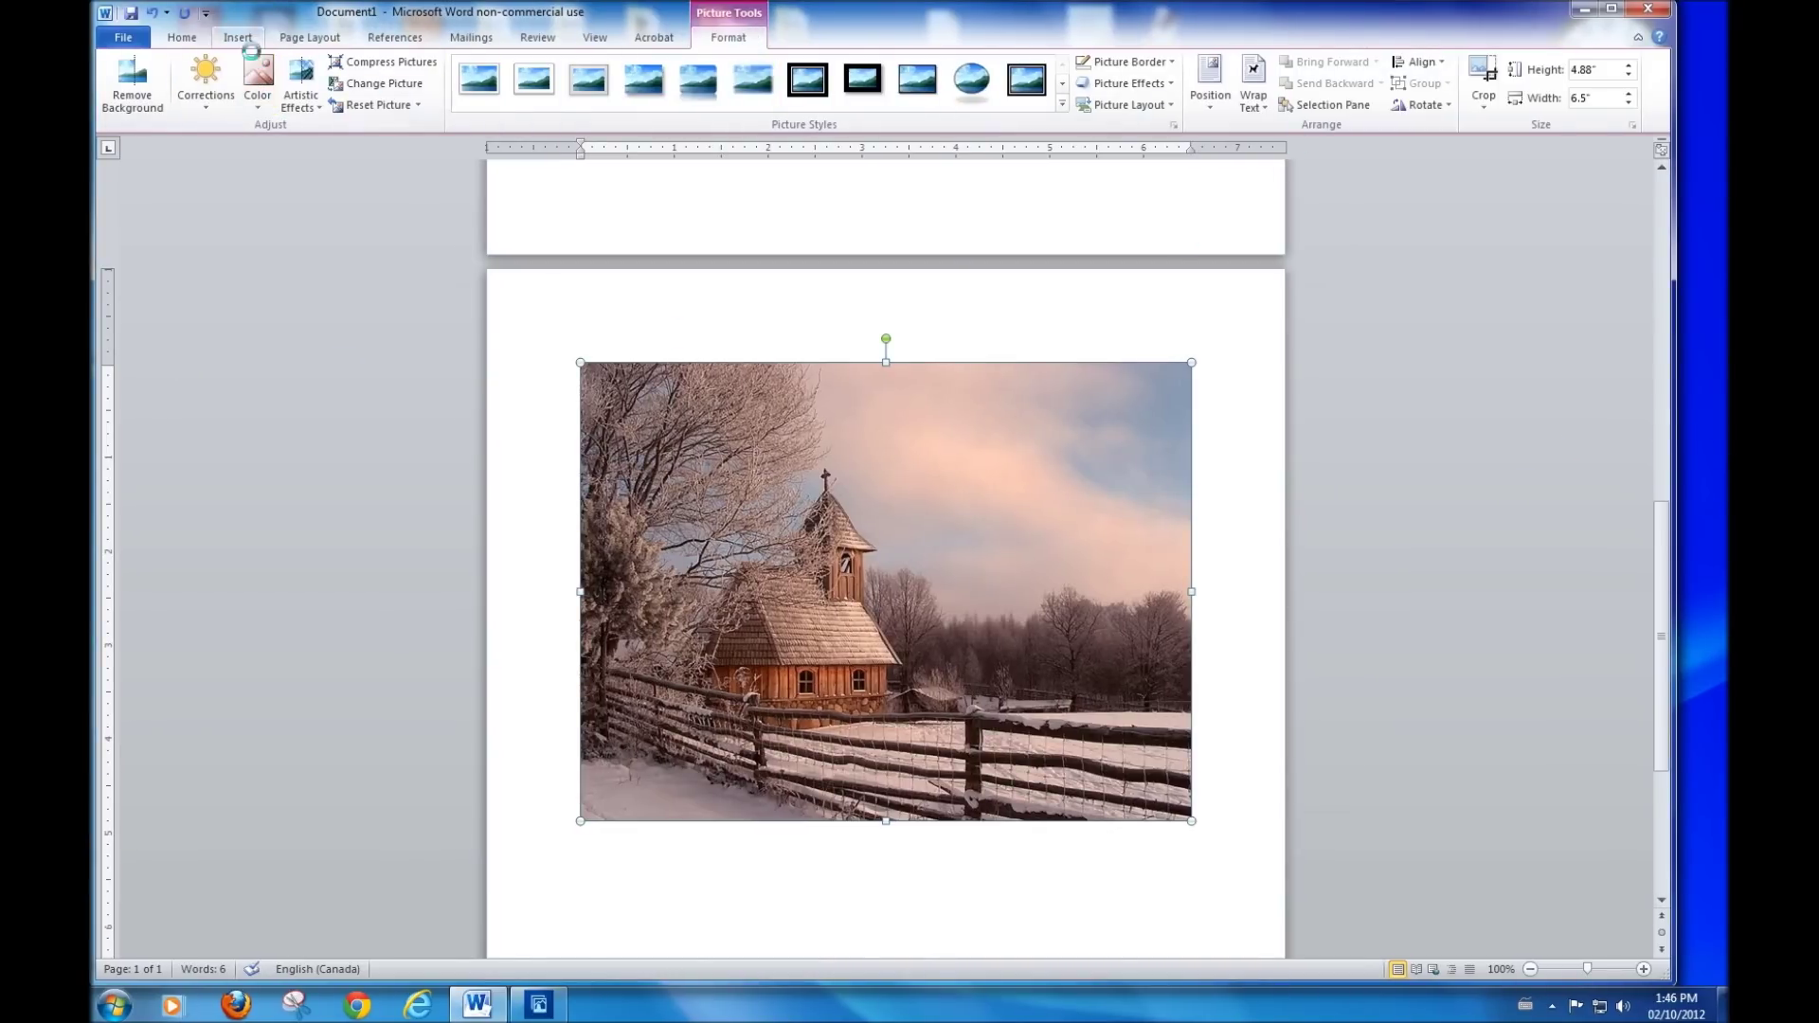
left_click(238, 37)
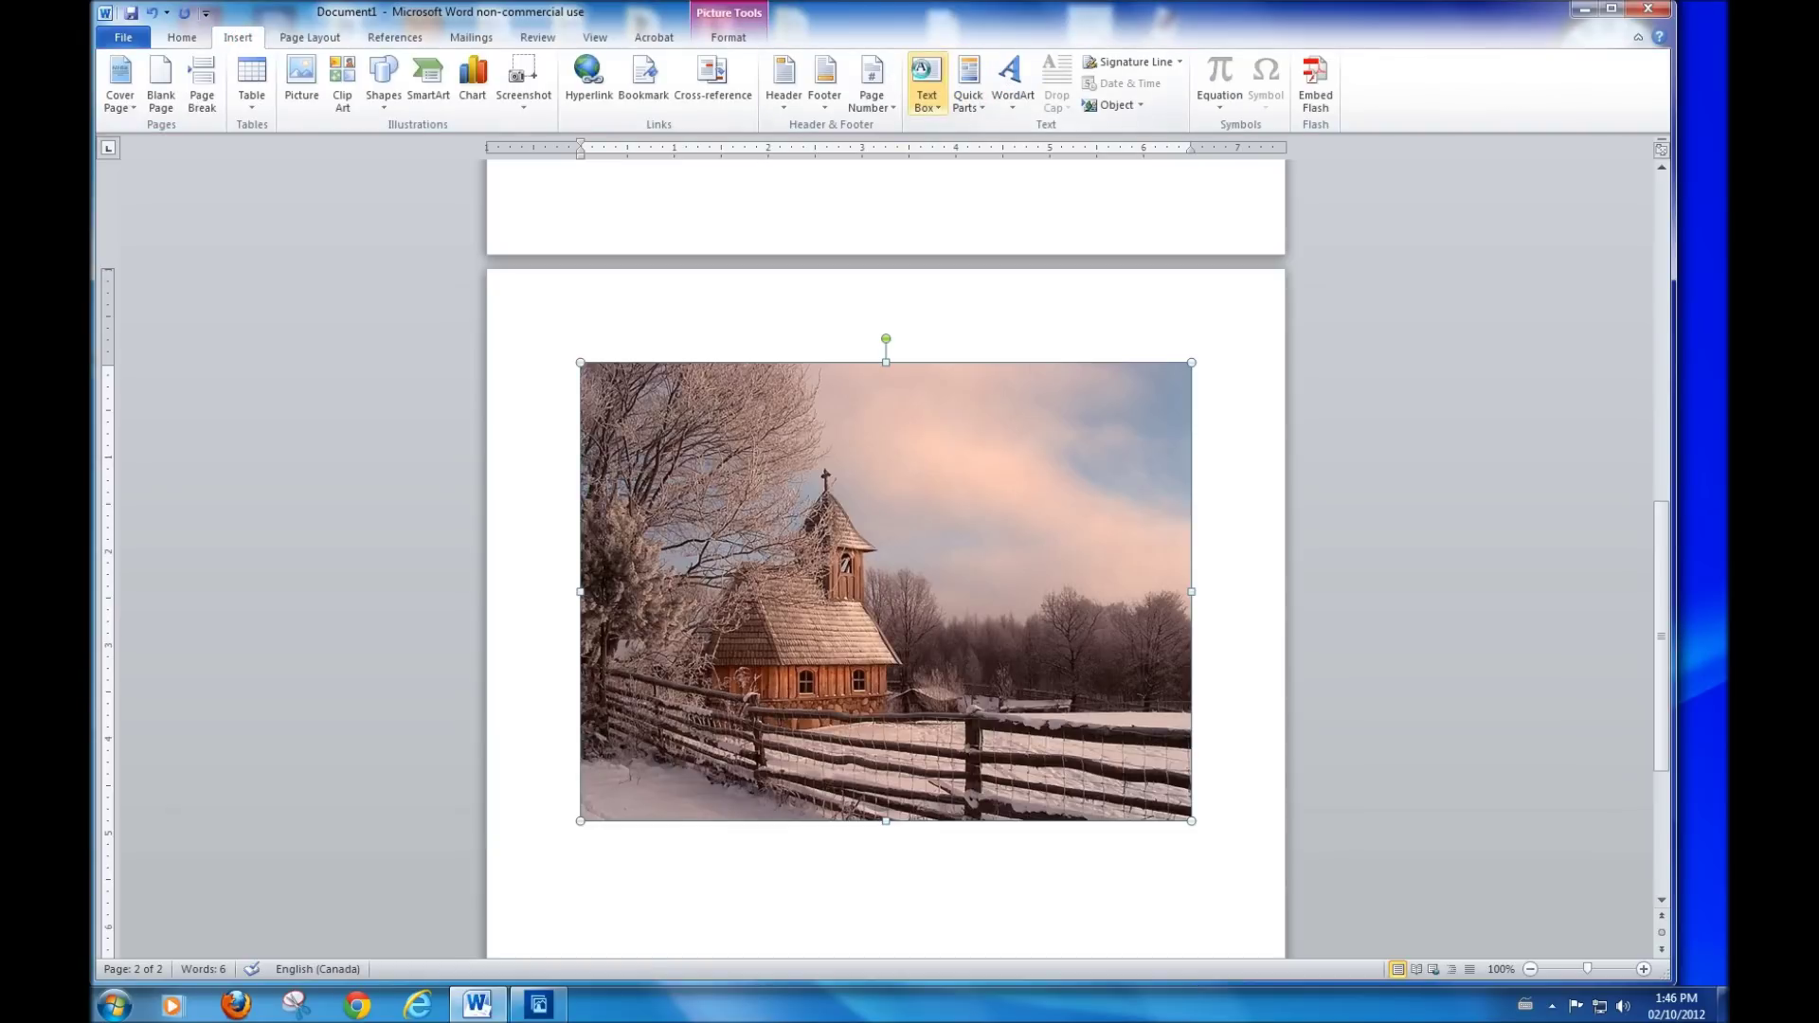
Step: Add a Simple Text Box over the church photo, set to No Fill and No Outline
left_click(929, 81)
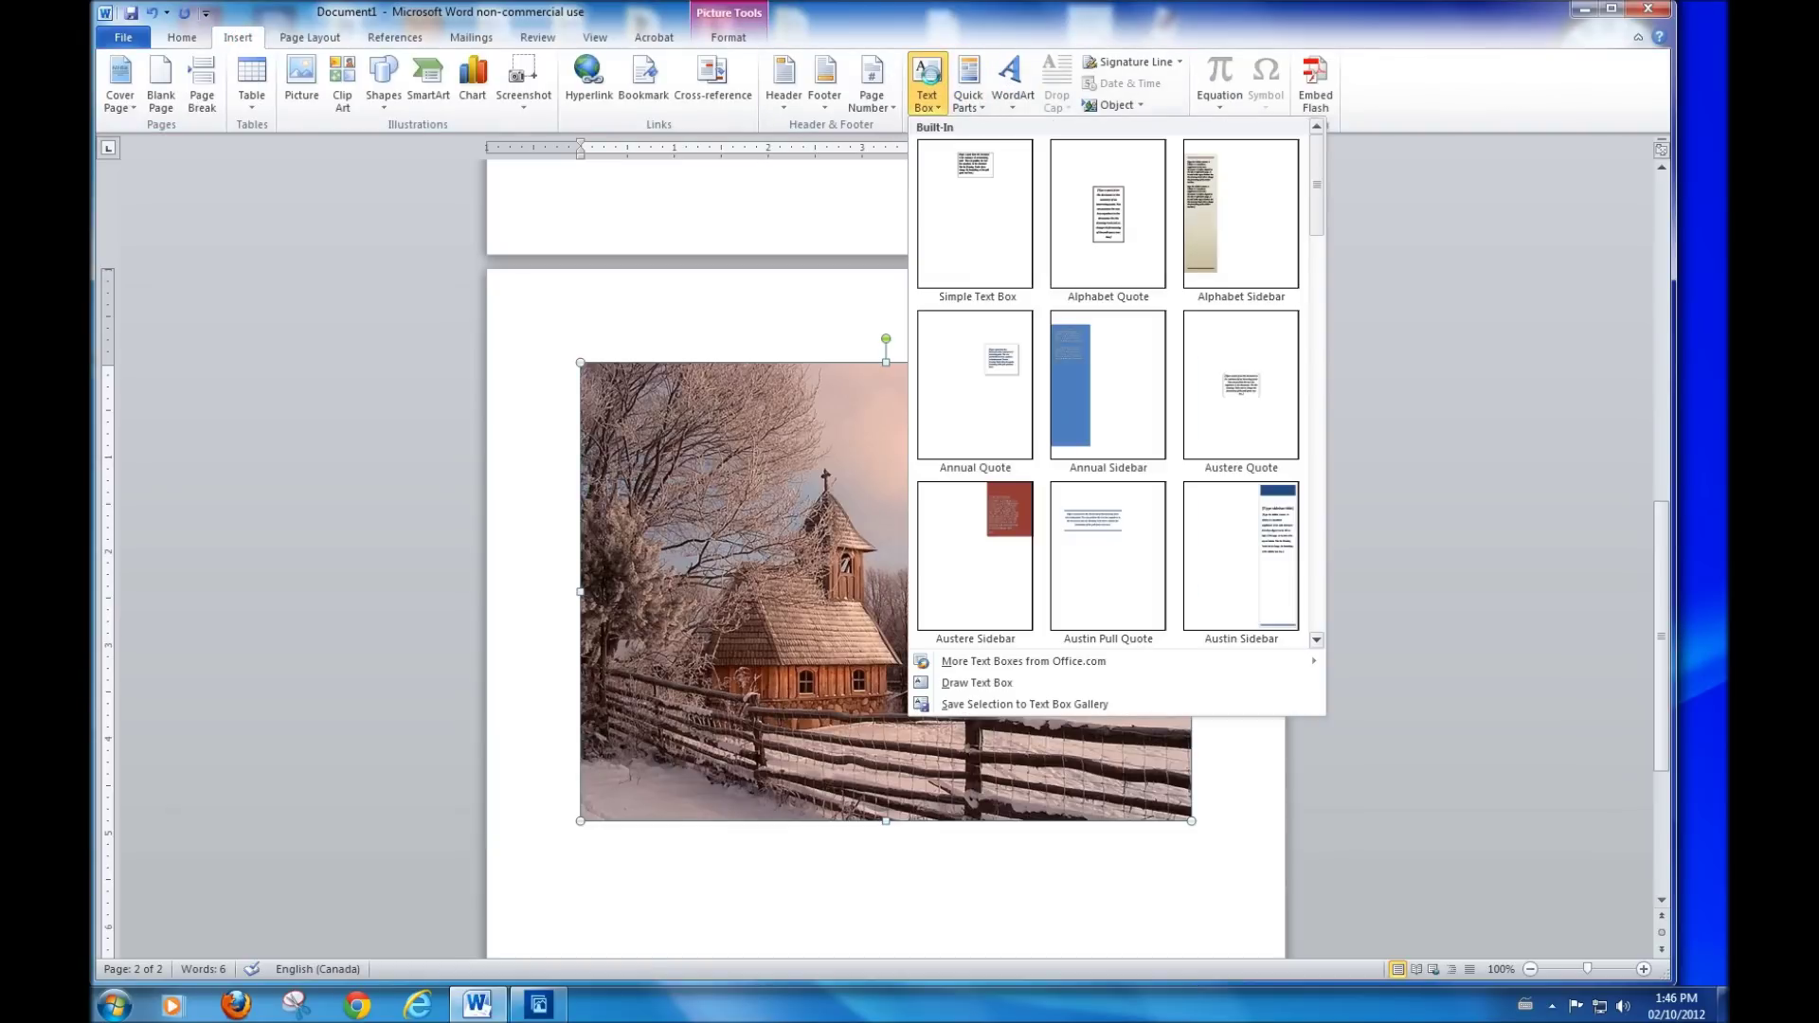
left_click(980, 242)
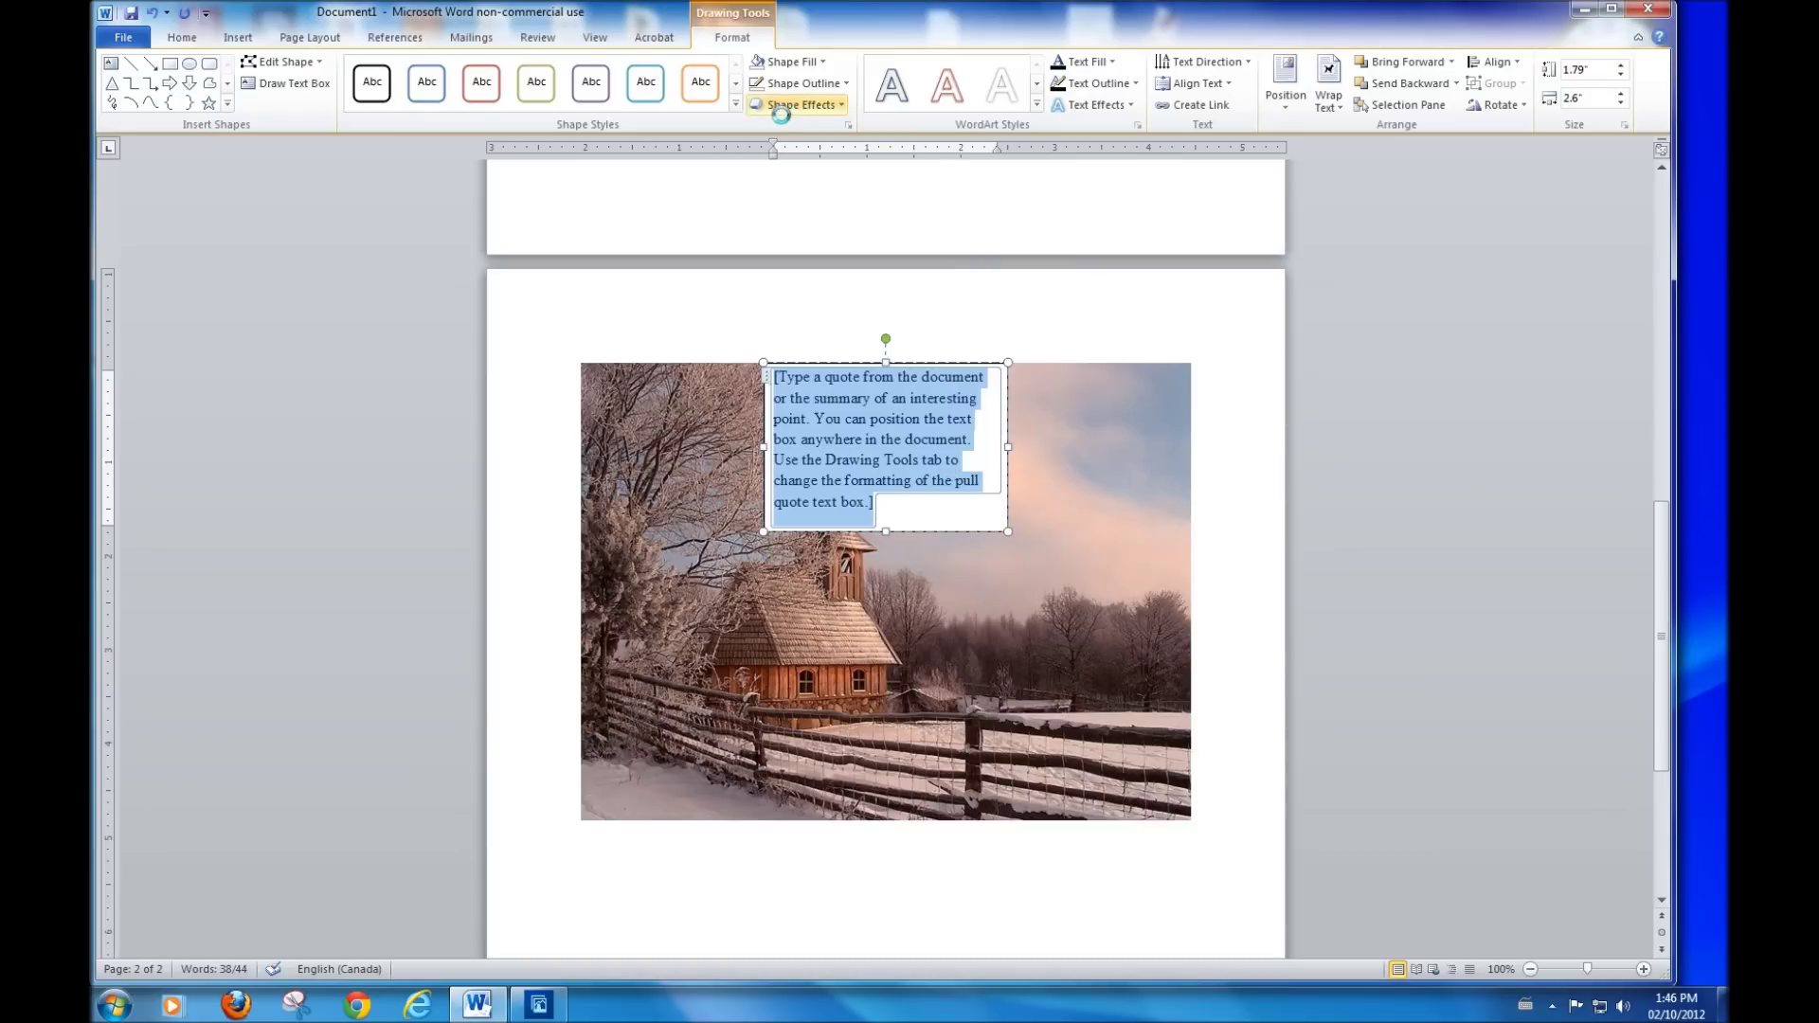
left_click(822, 62)
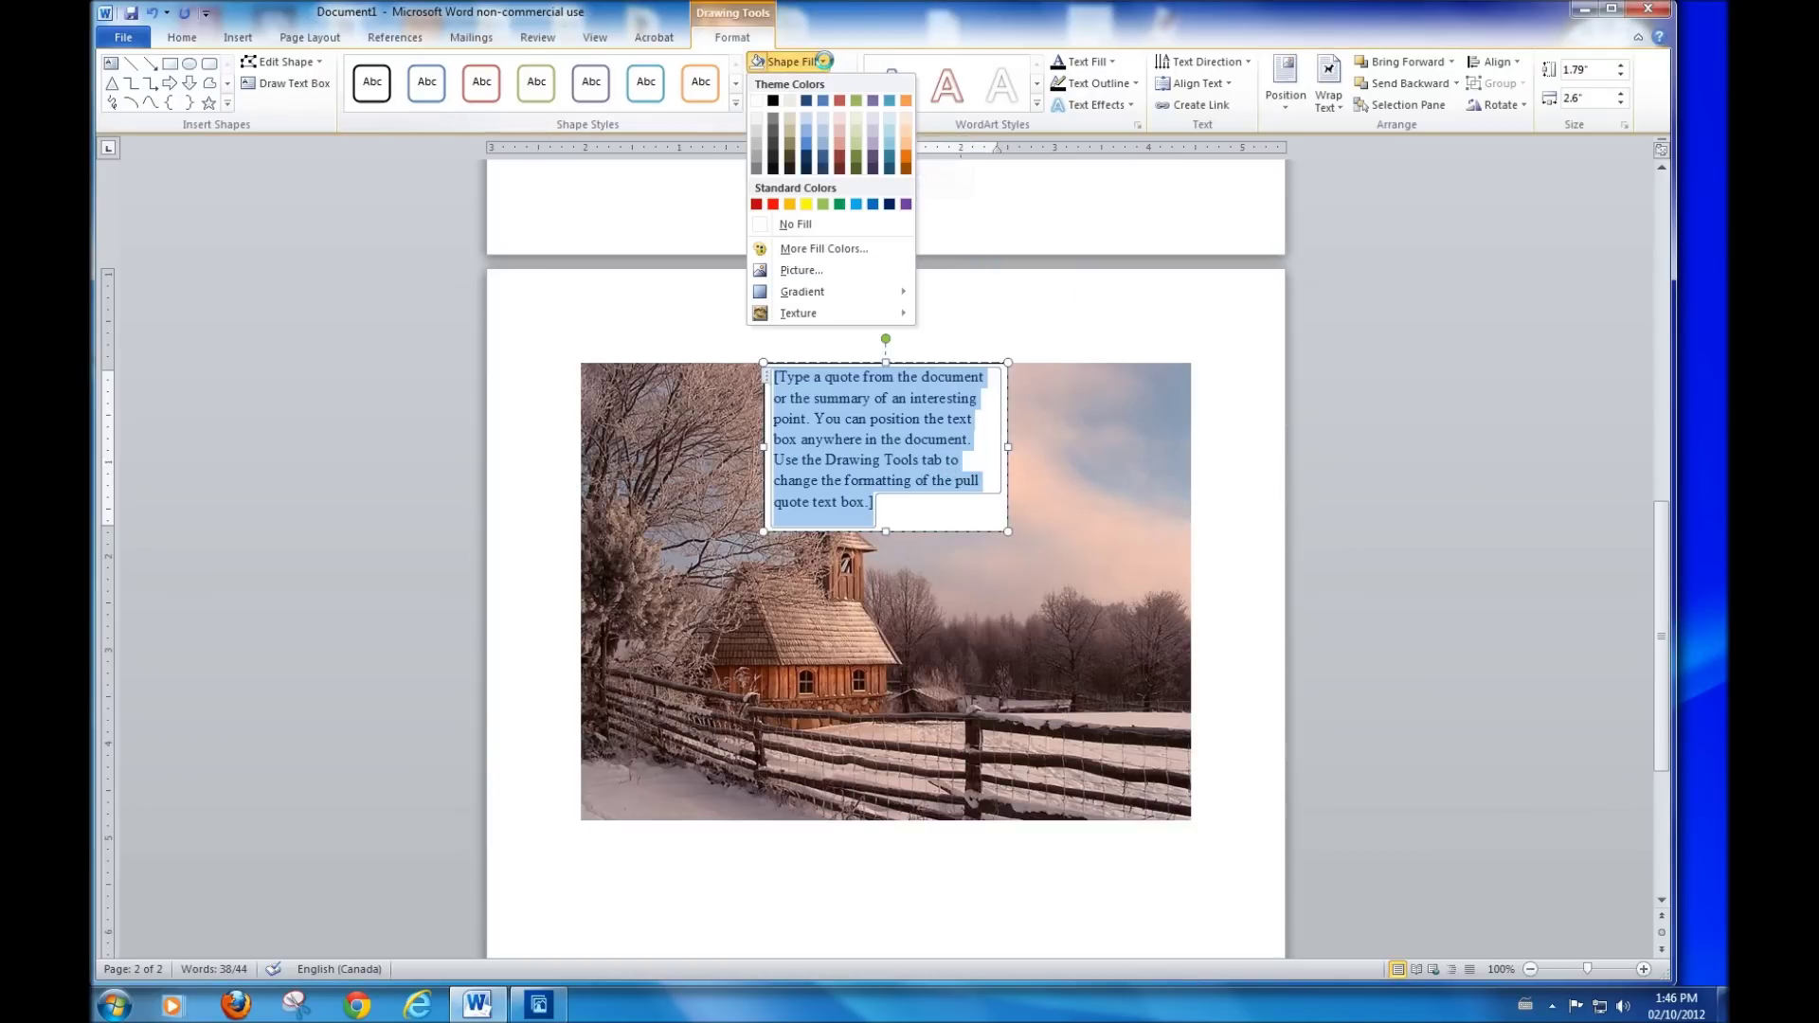
left_click(792, 224)
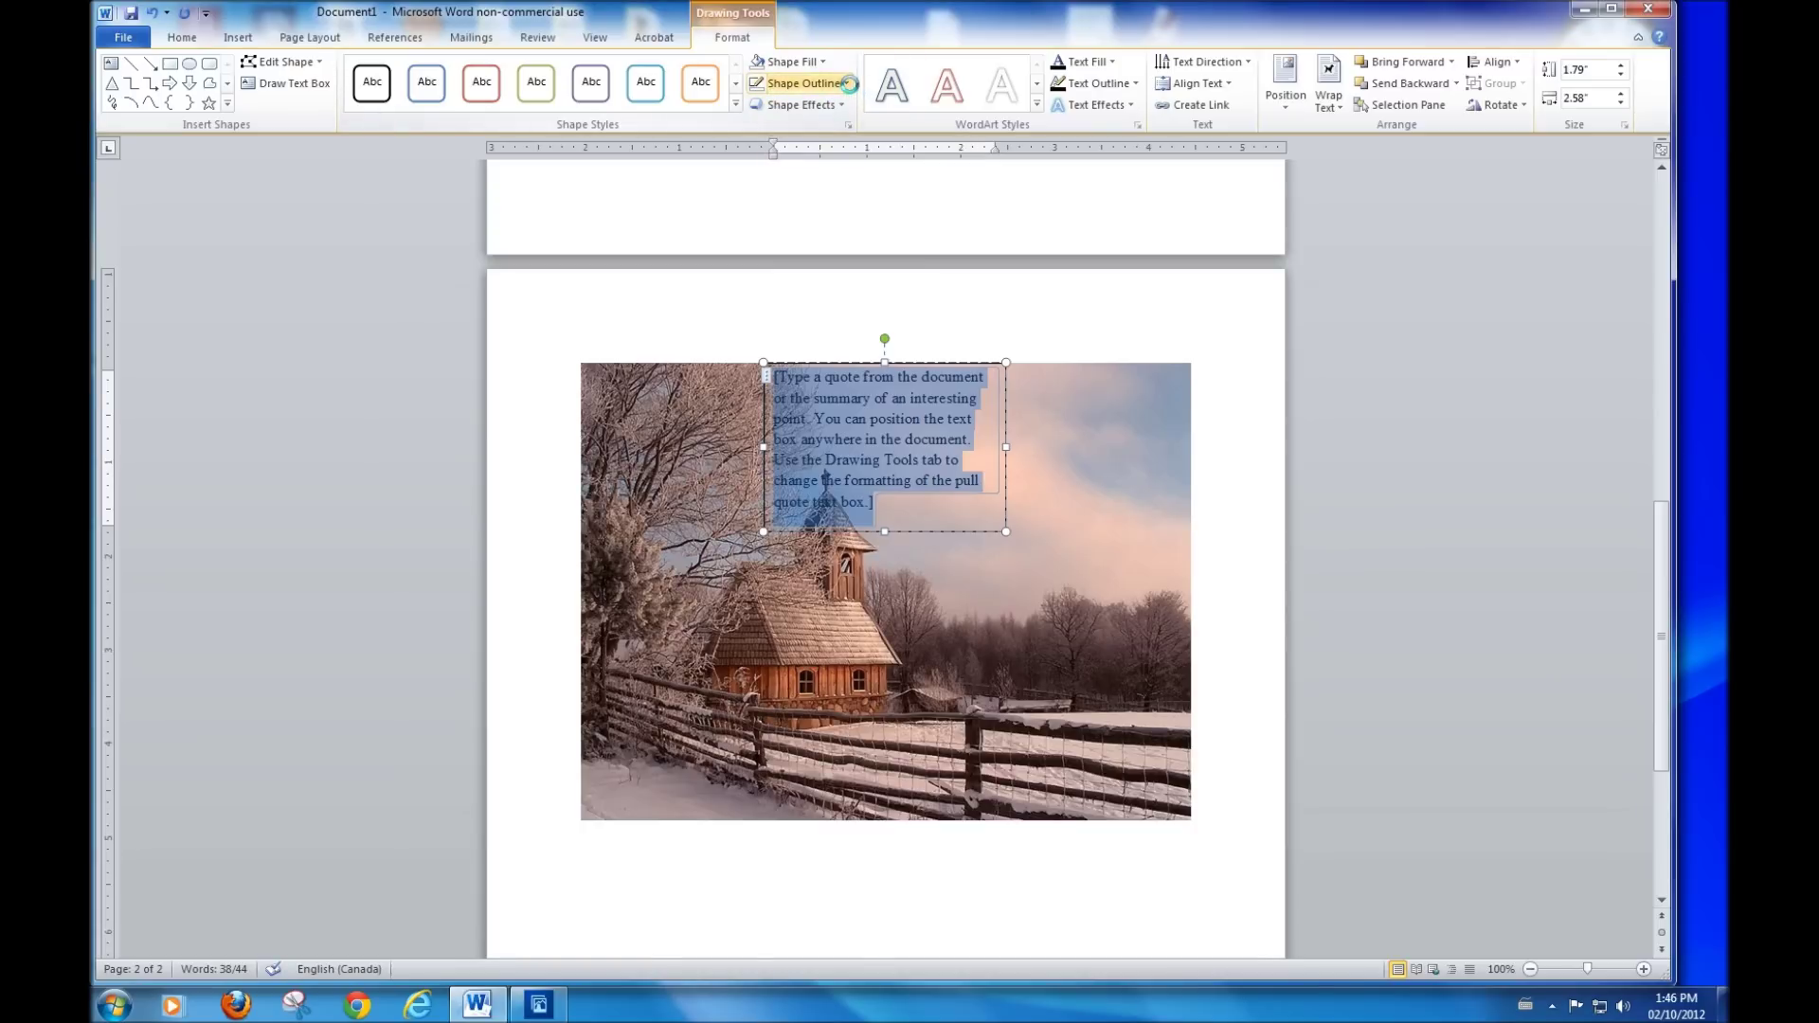
left_click(848, 83)
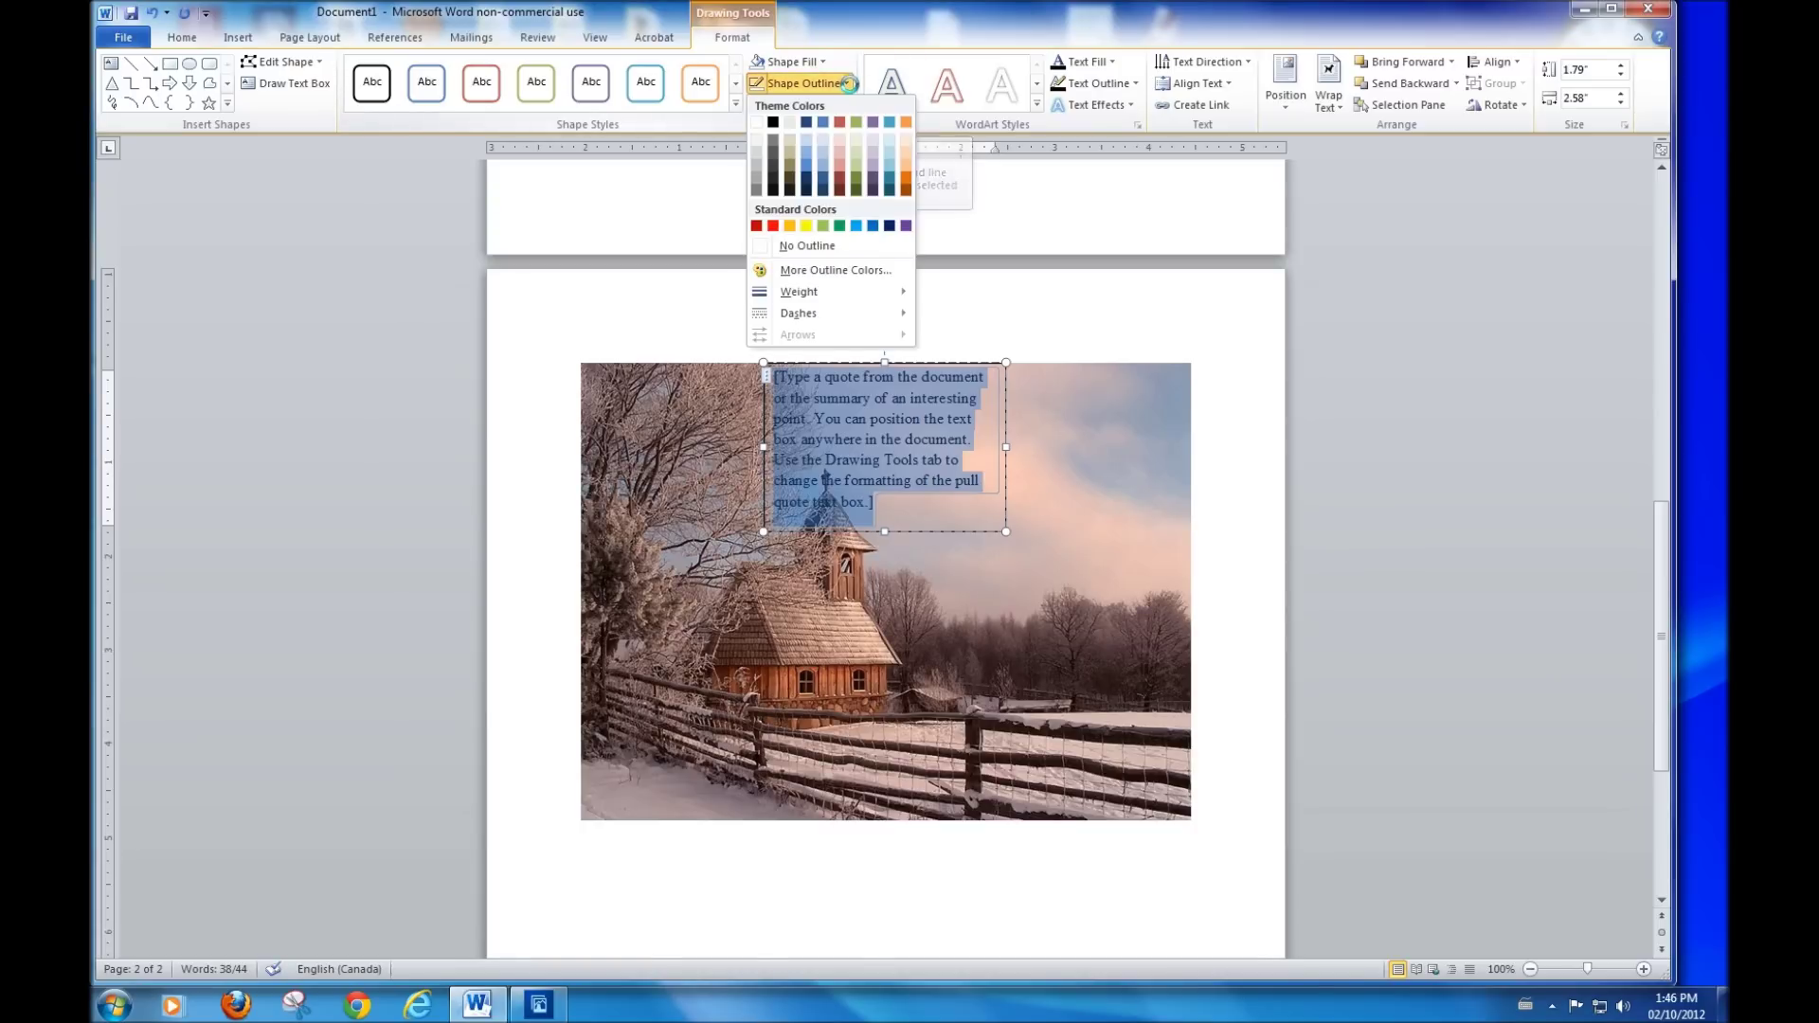
left_click(819, 245)
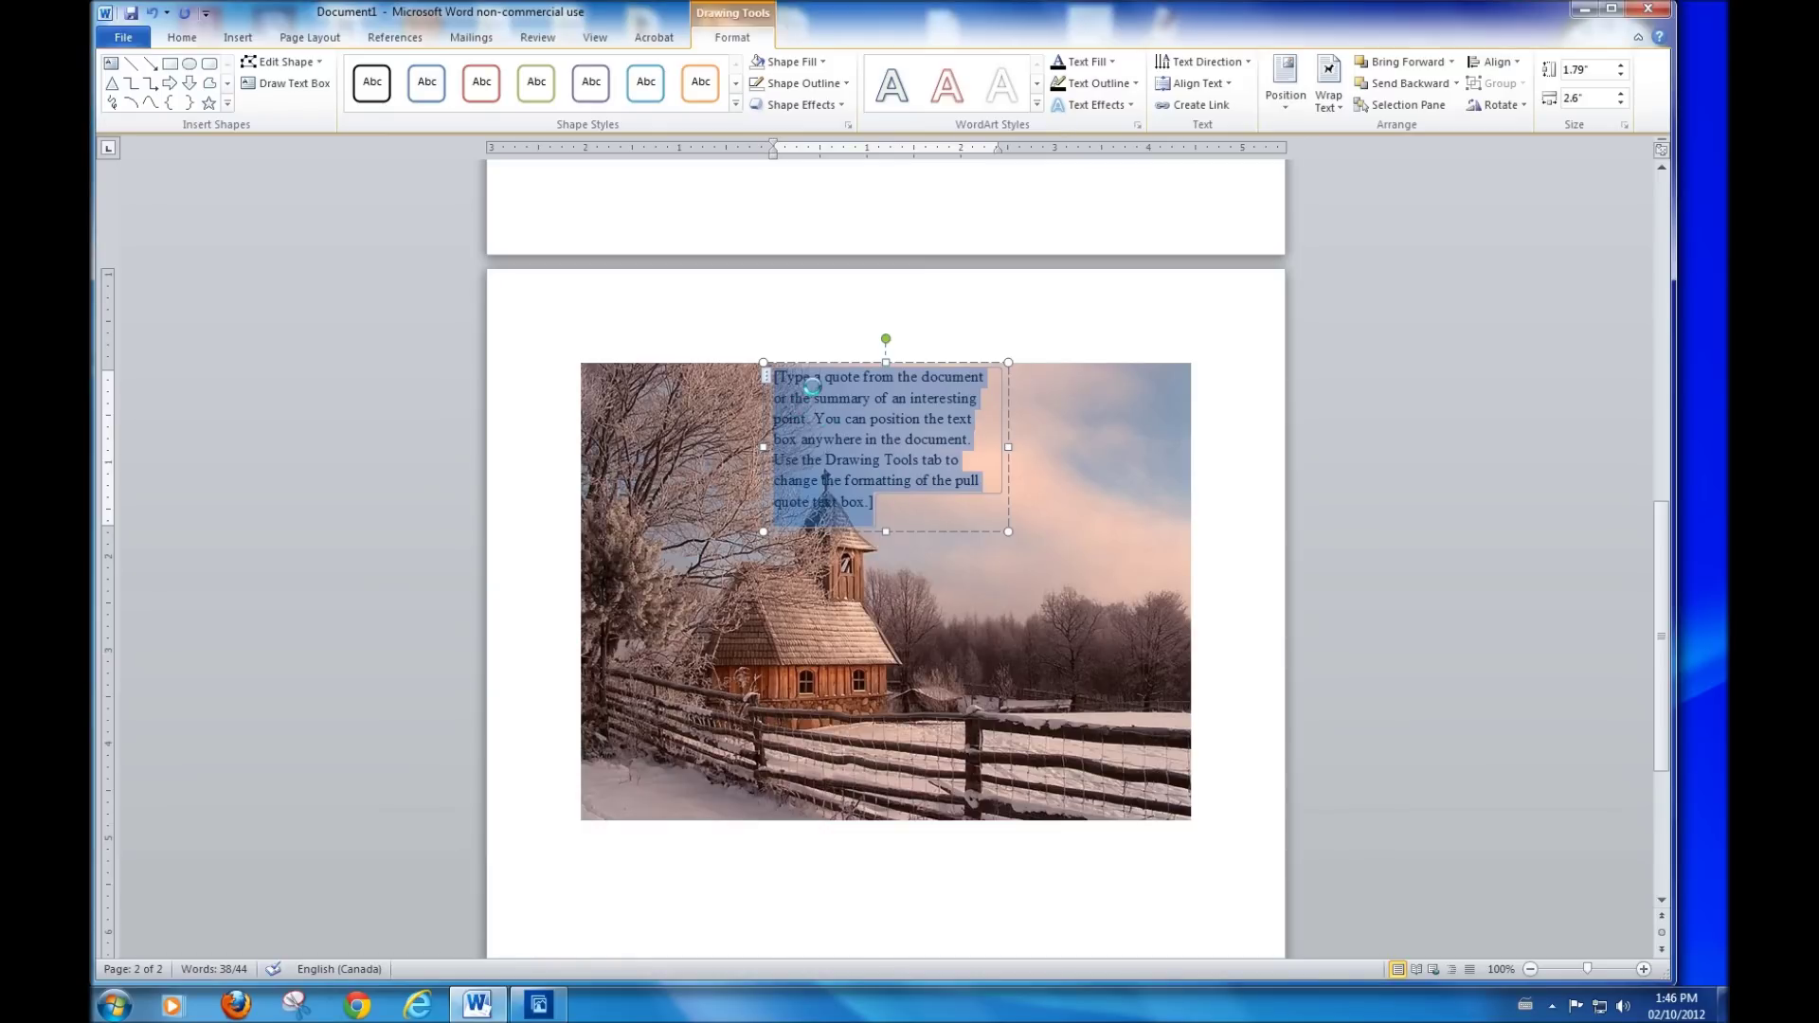
Step: Type the caption 'Beautiful Church' with 'In Finland' on a second line
type("Beau")
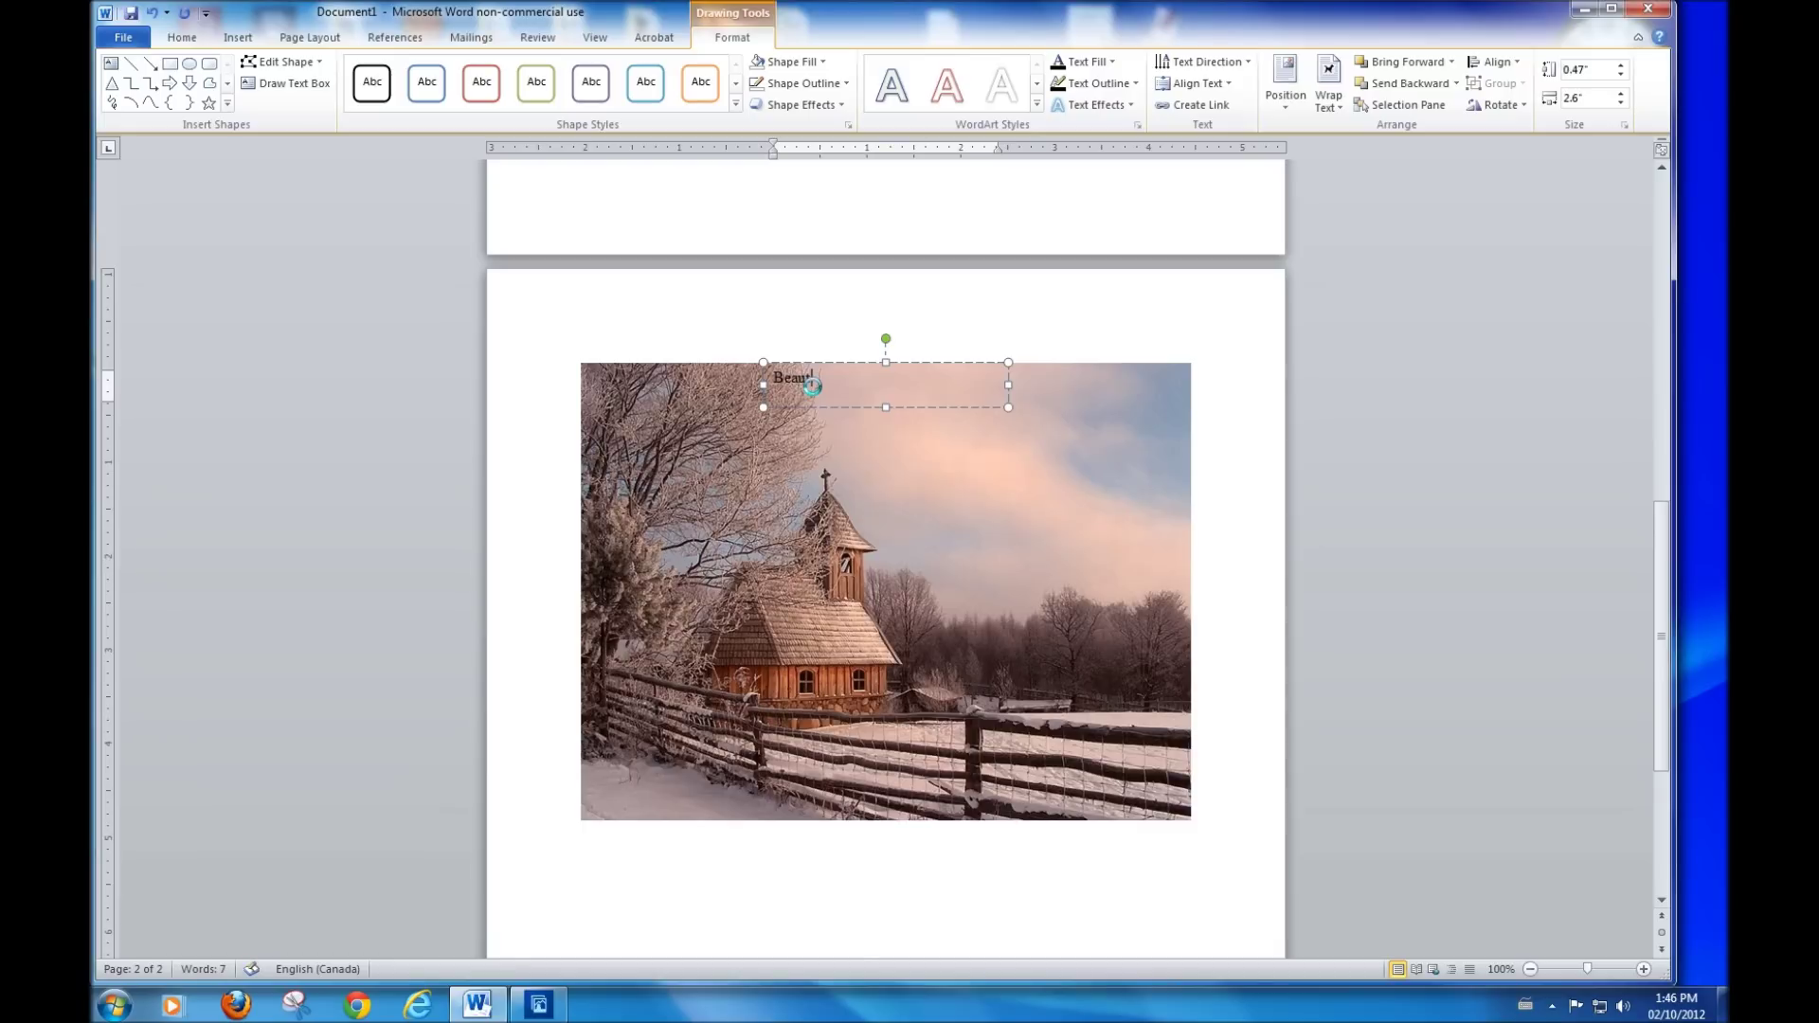
type("tiful Church")
key("Return")
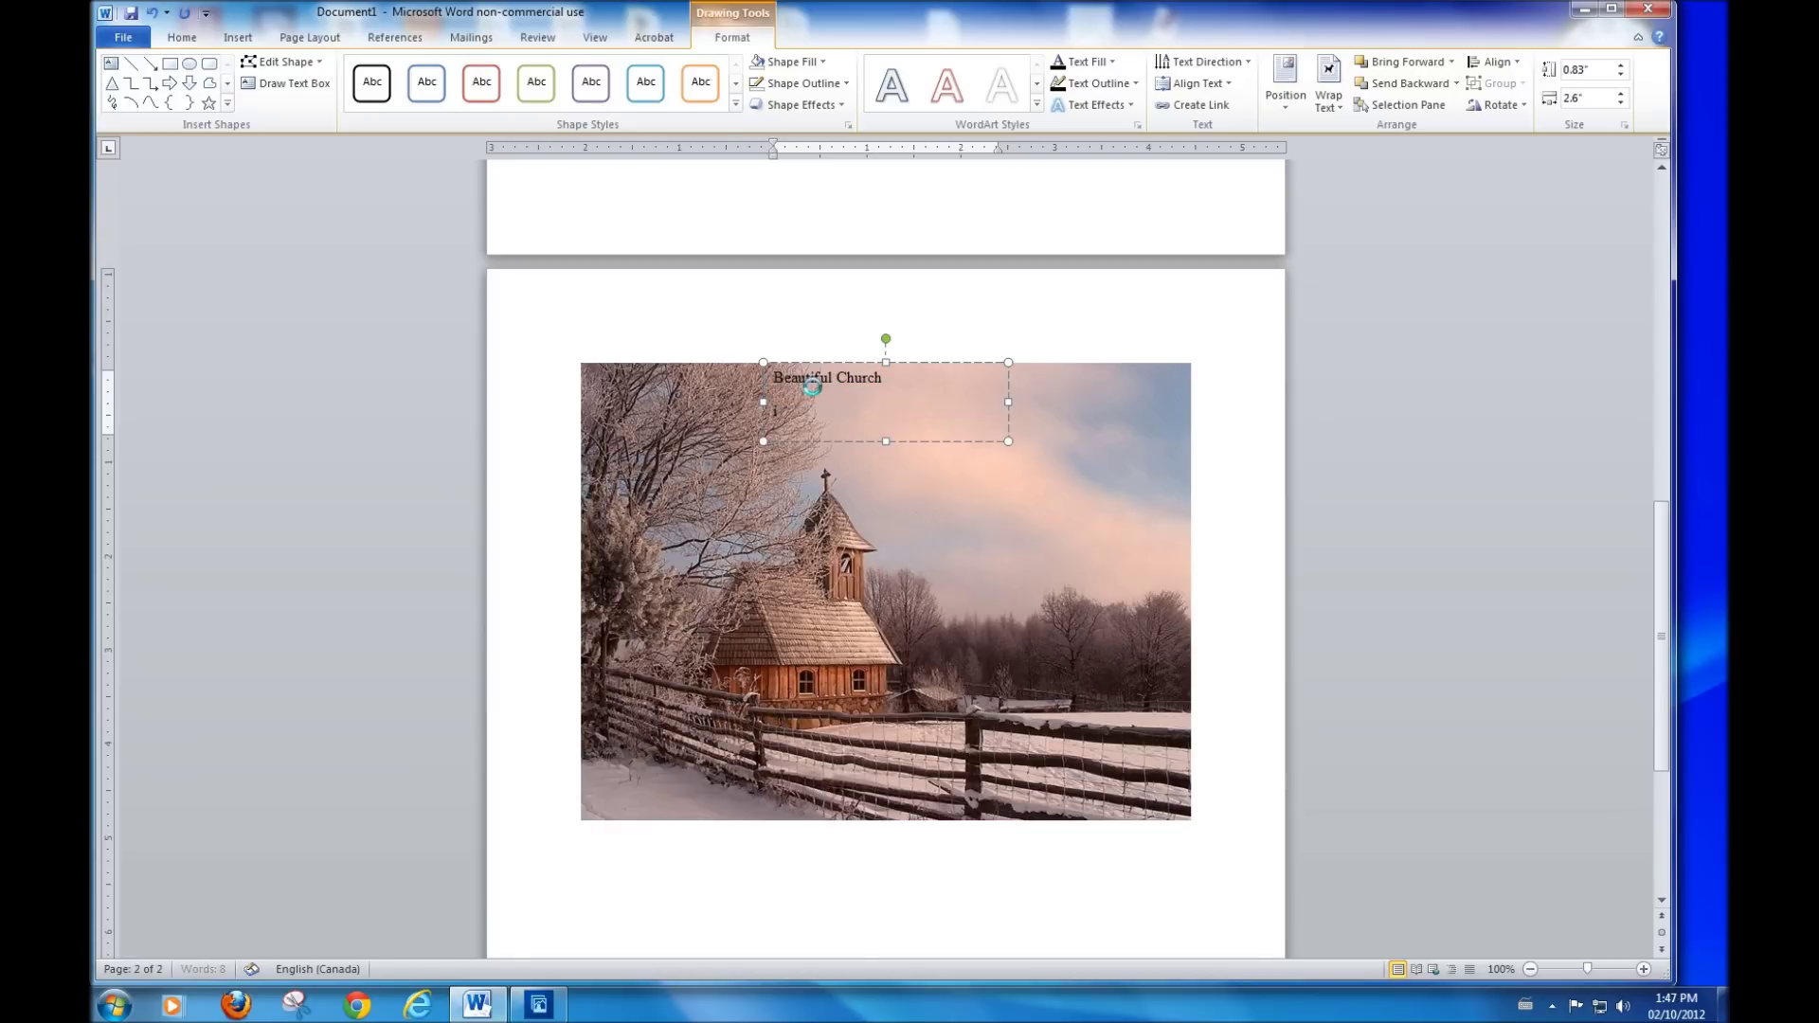
type("In Finland")
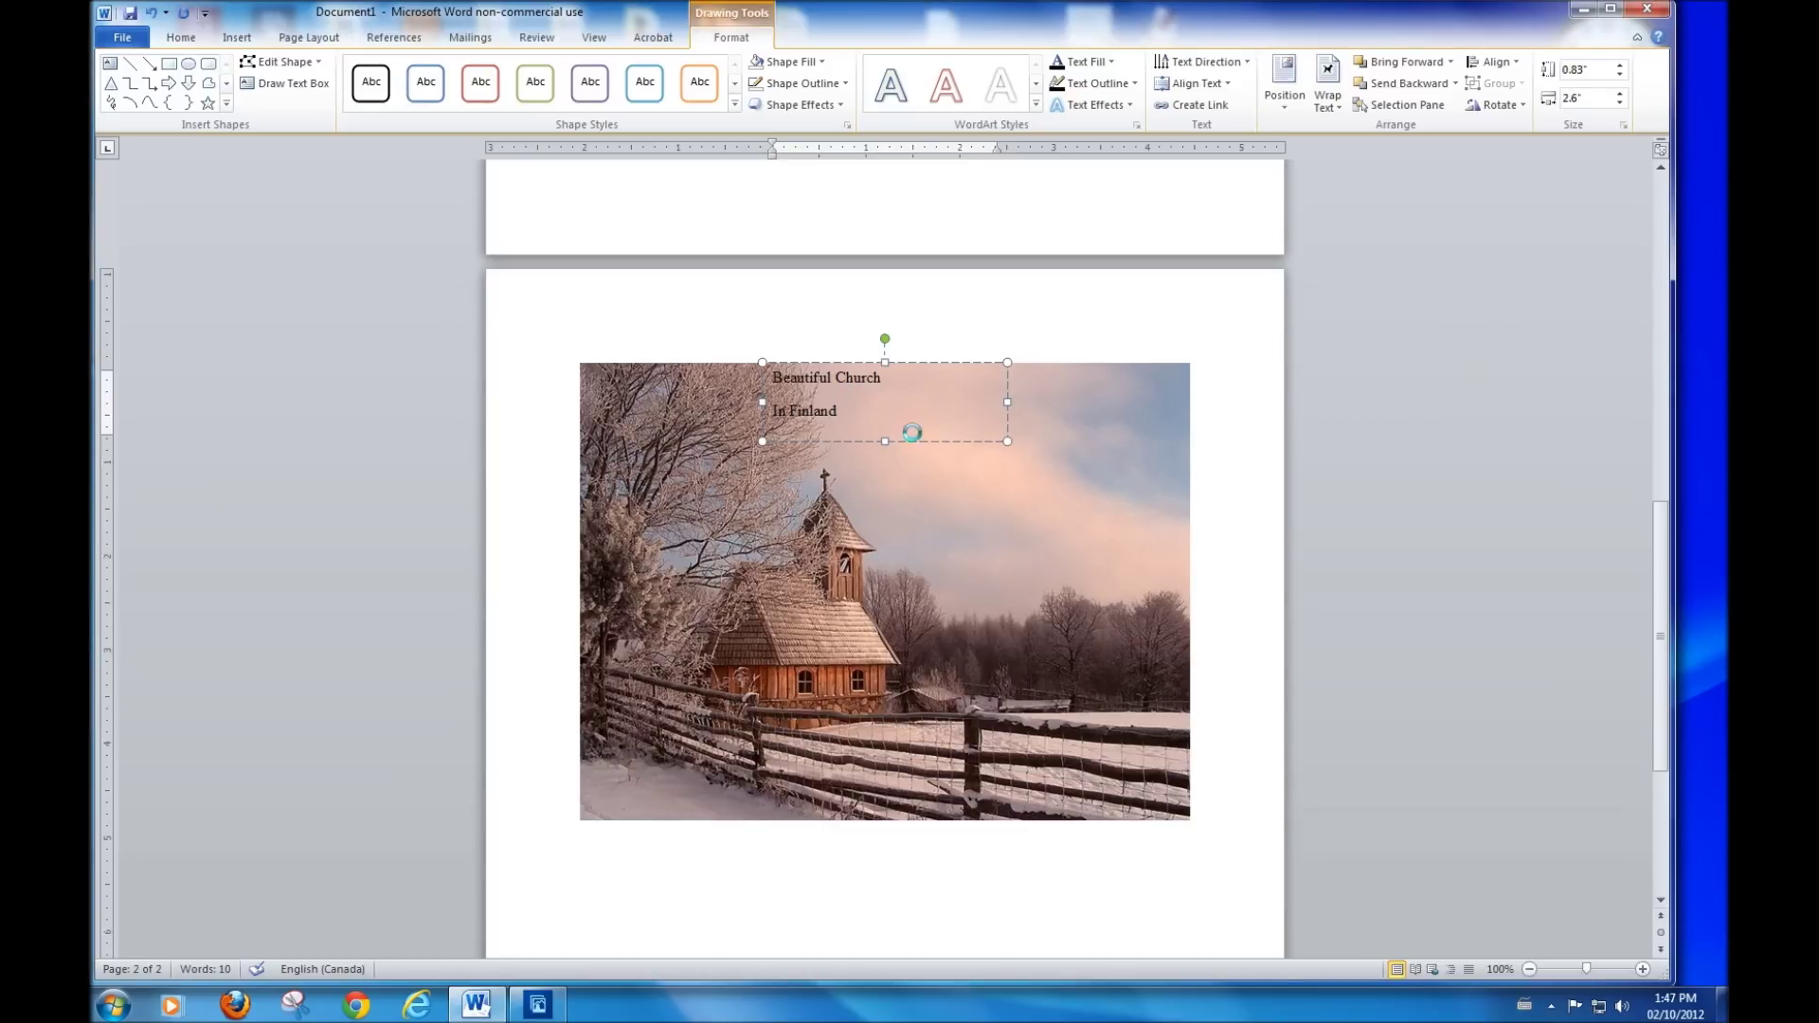
Step: Make the caption dark red AbottOldStyle at size 26 and widen the box to the photo's edge
left_click_drag(845, 410, 741, 379)
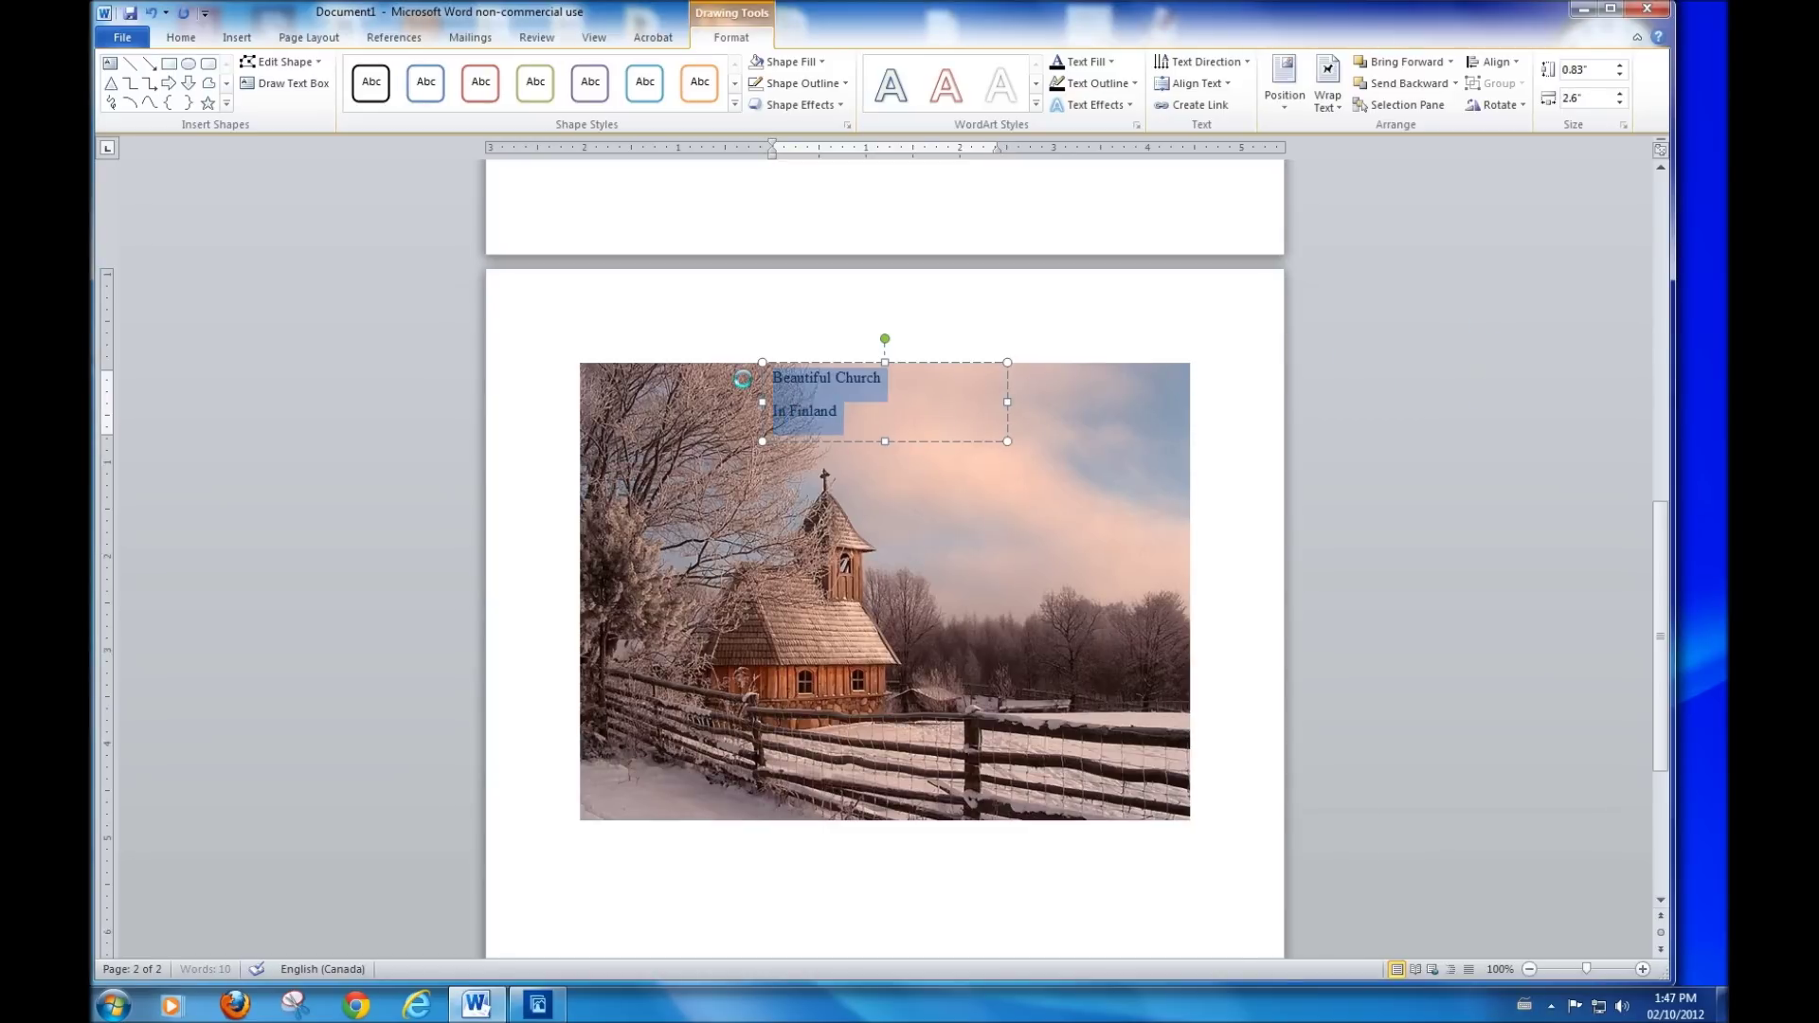
left_click(181, 37)
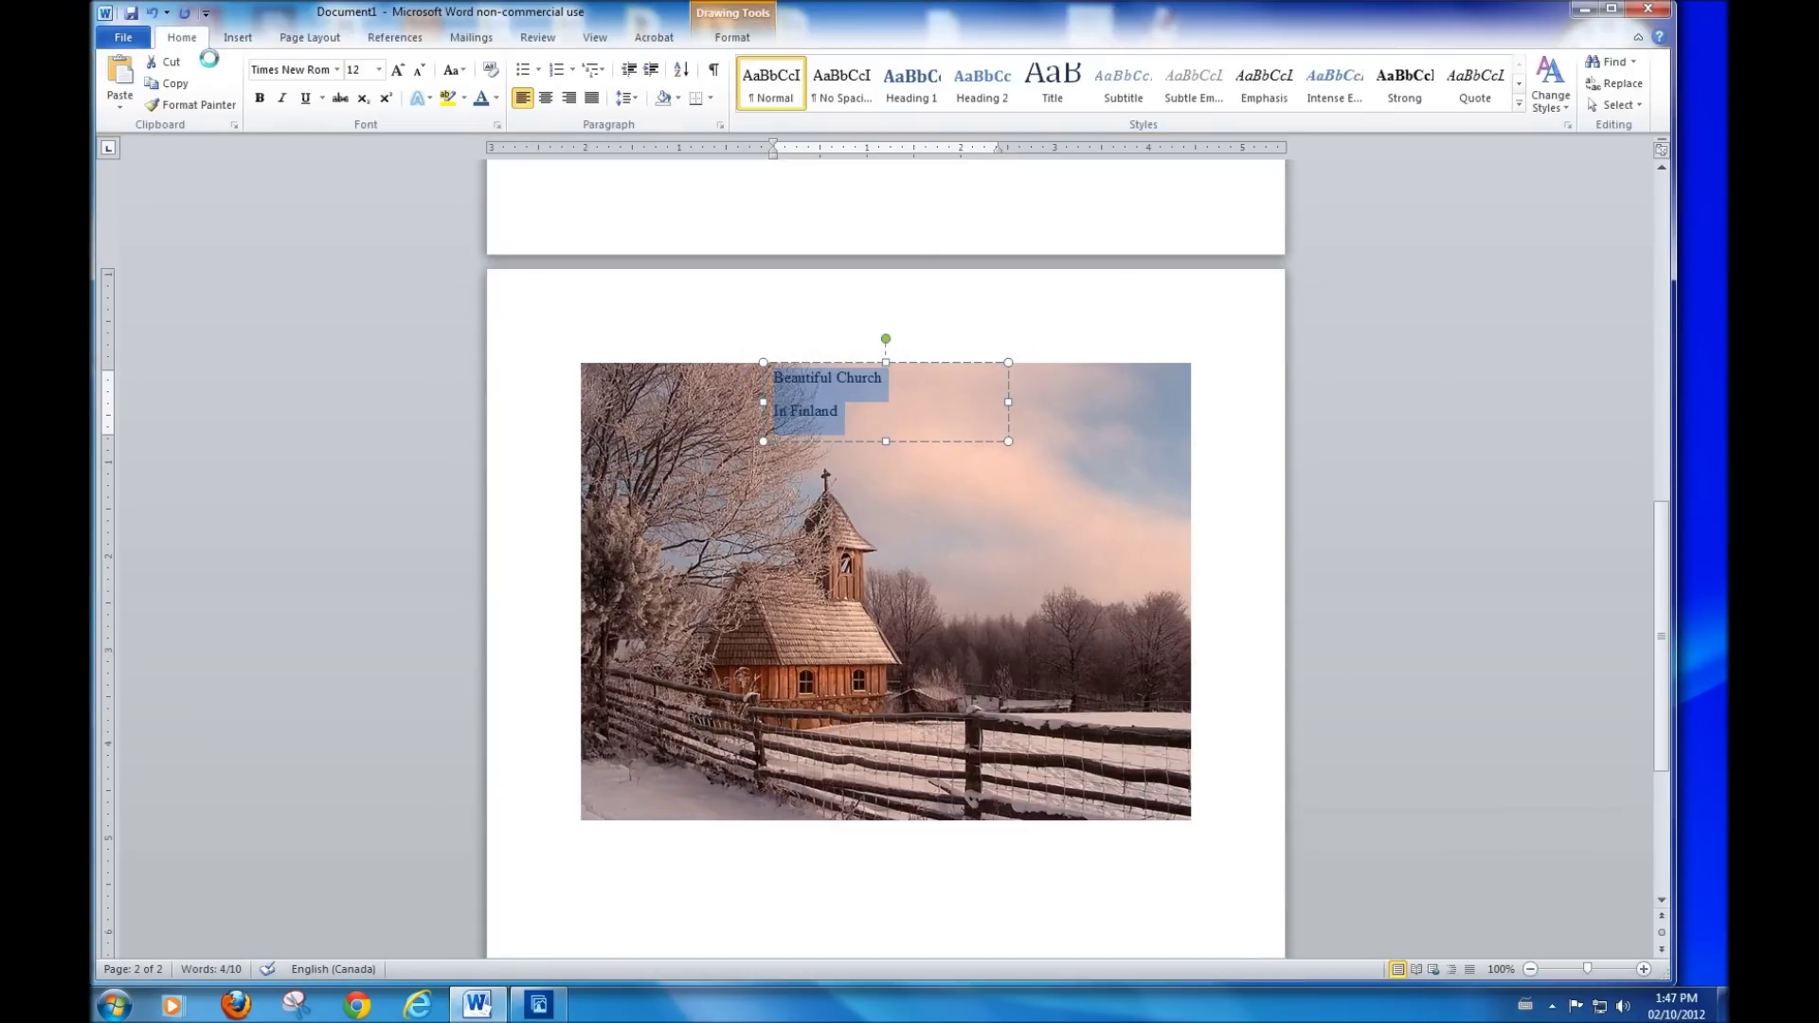
left_click(337, 69)
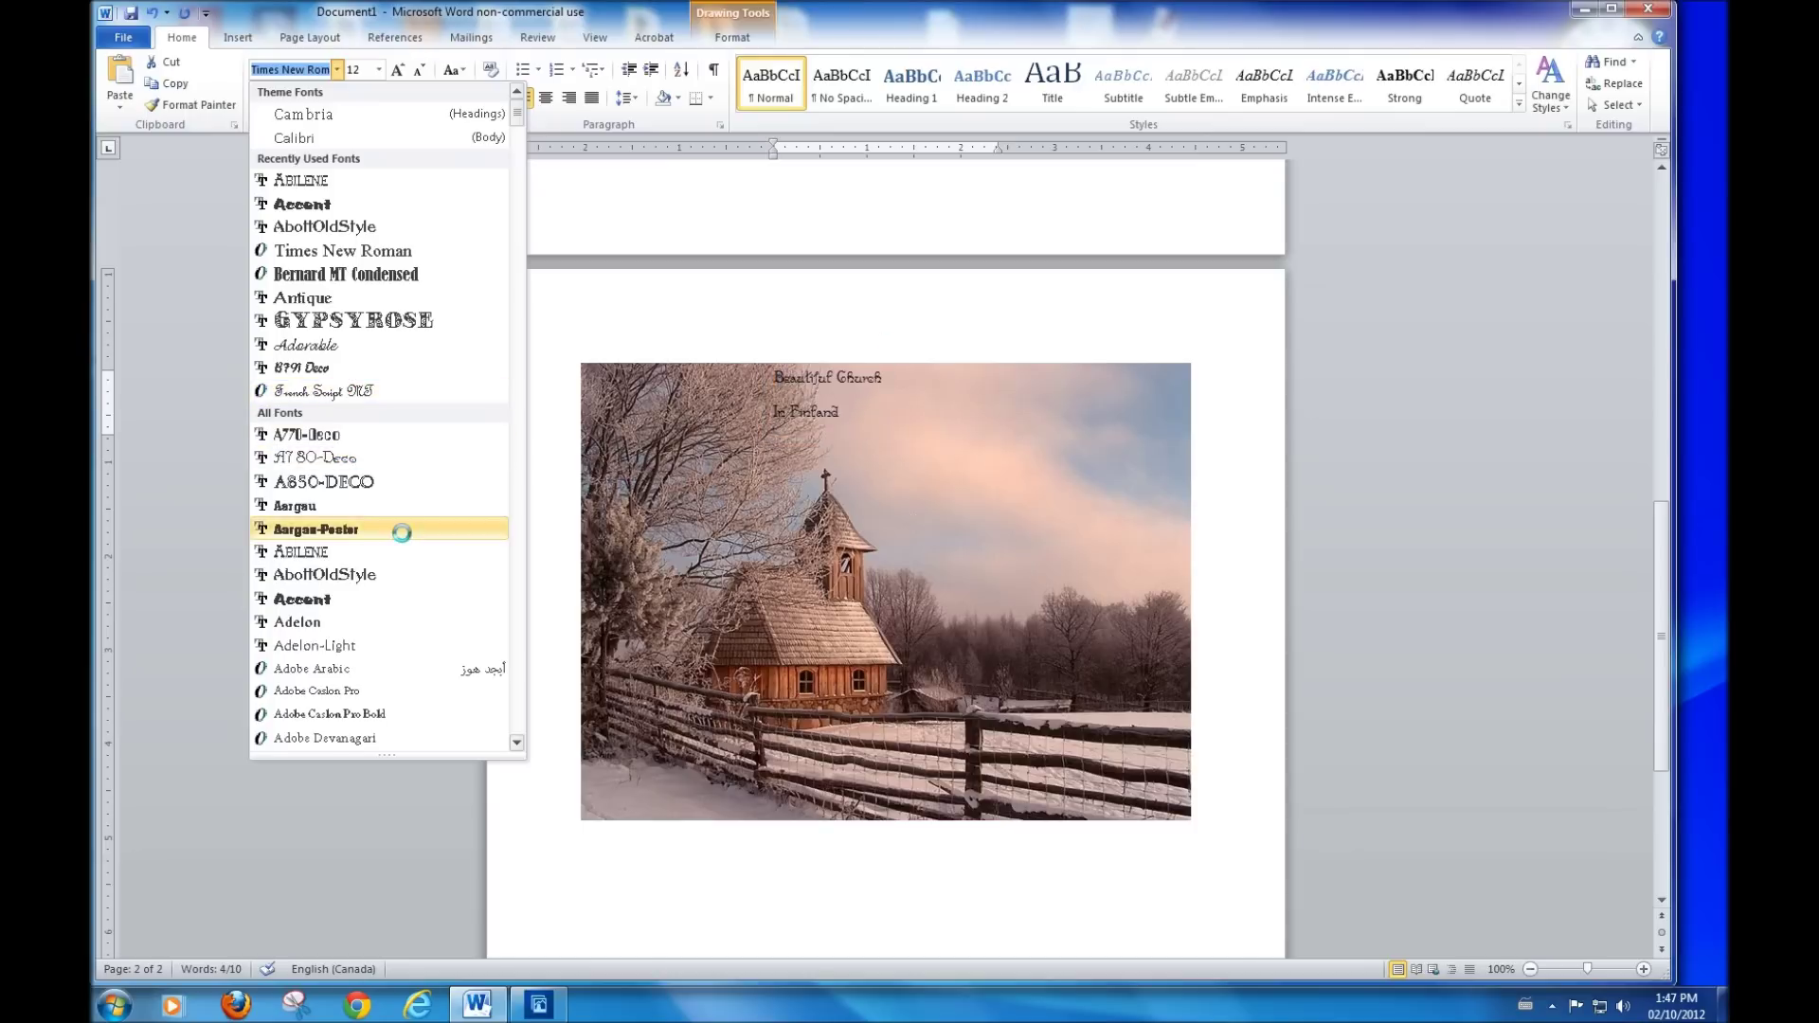
left_click(324, 574)
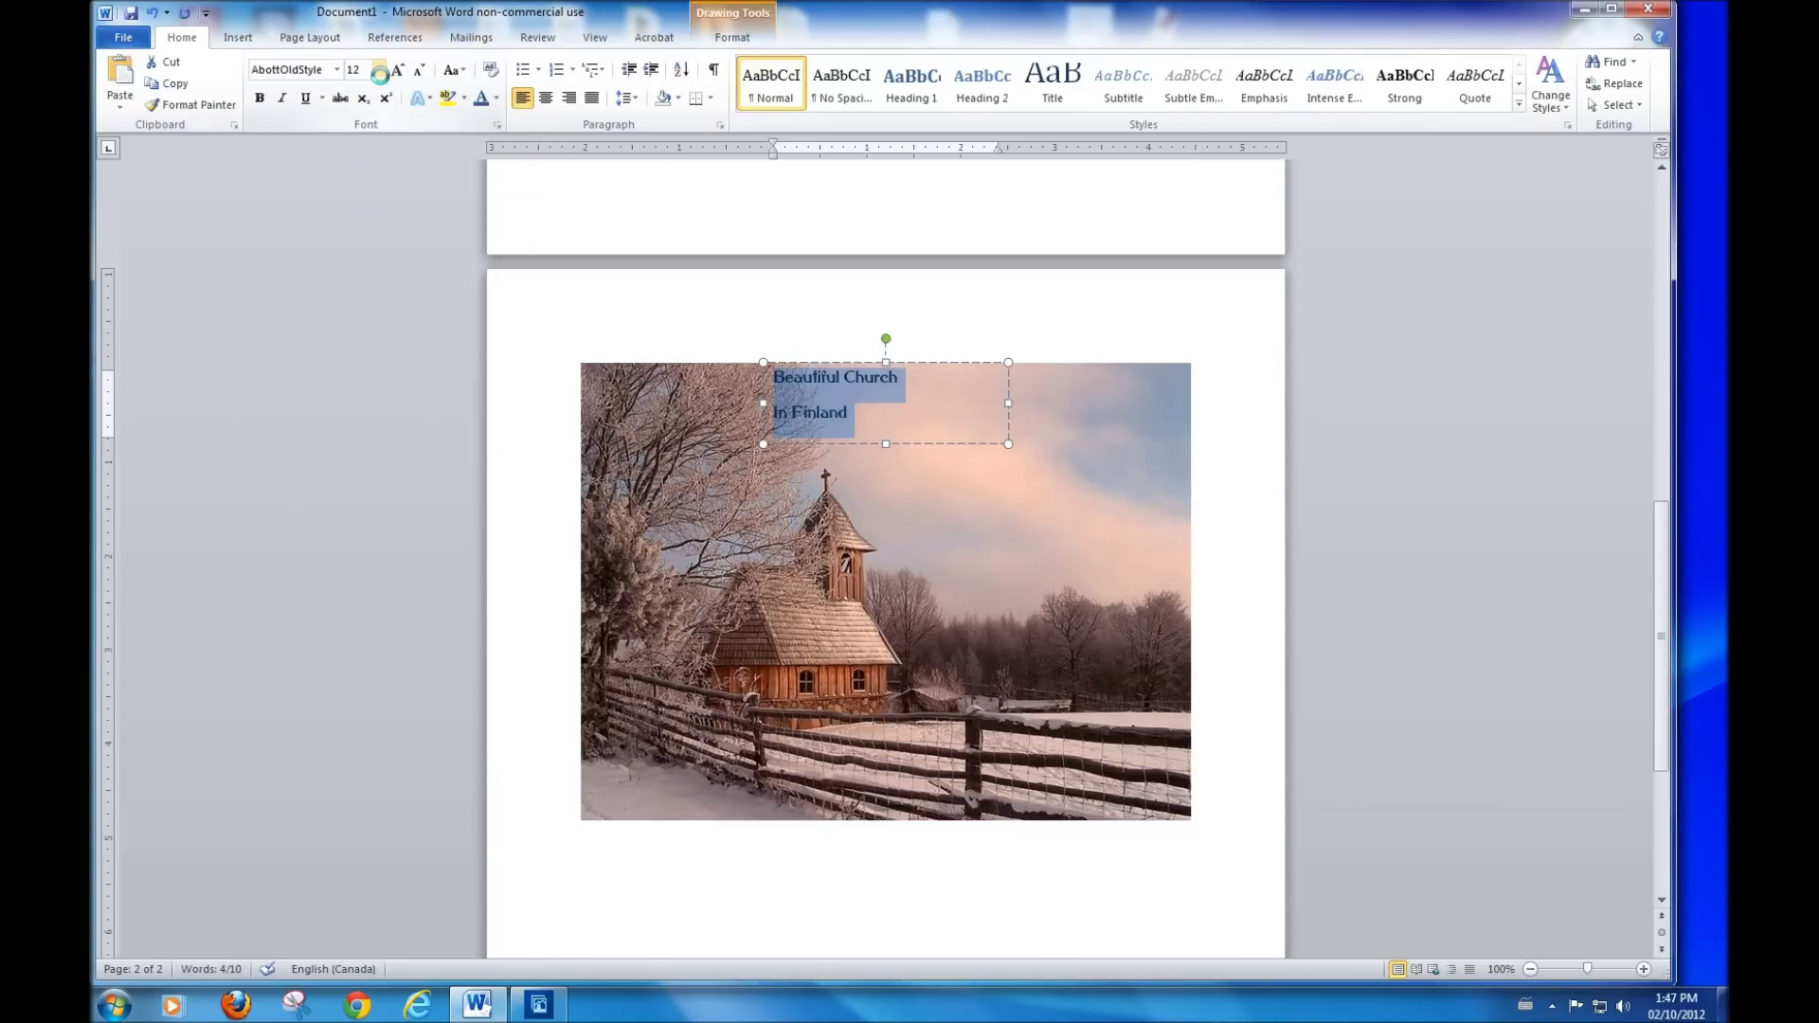
left_click(379, 74)
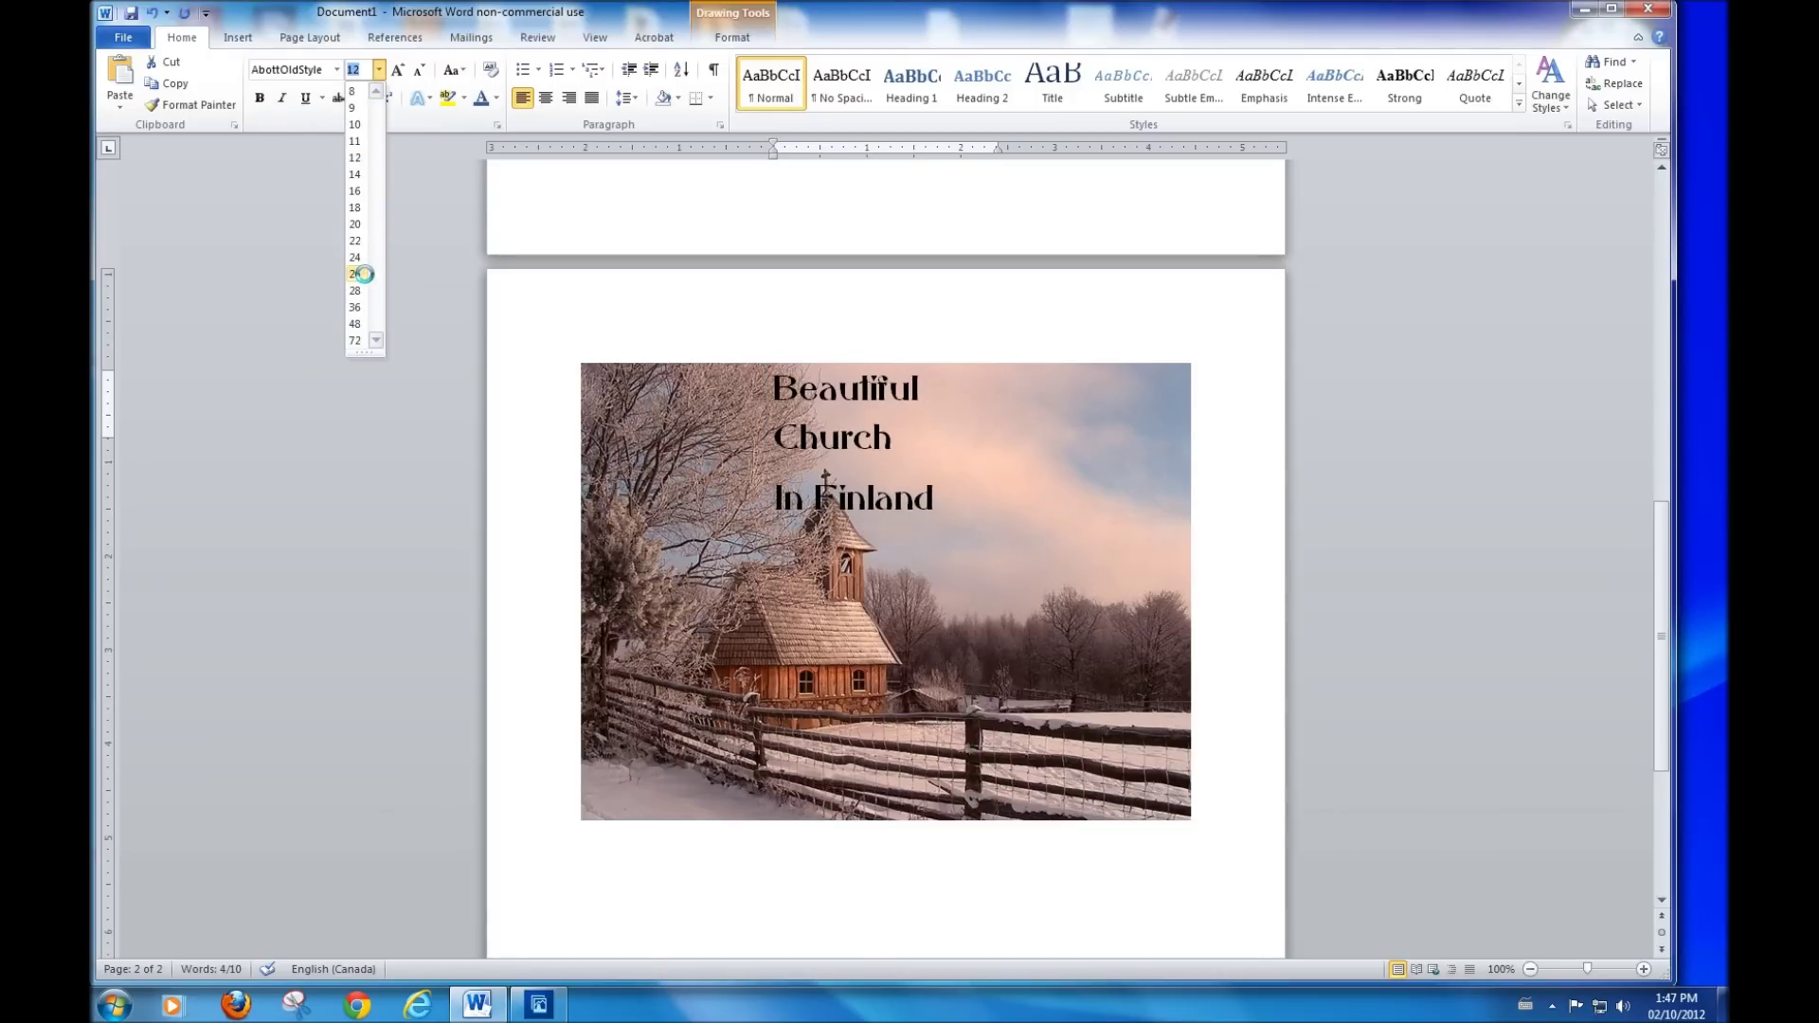
left_click(364, 274)
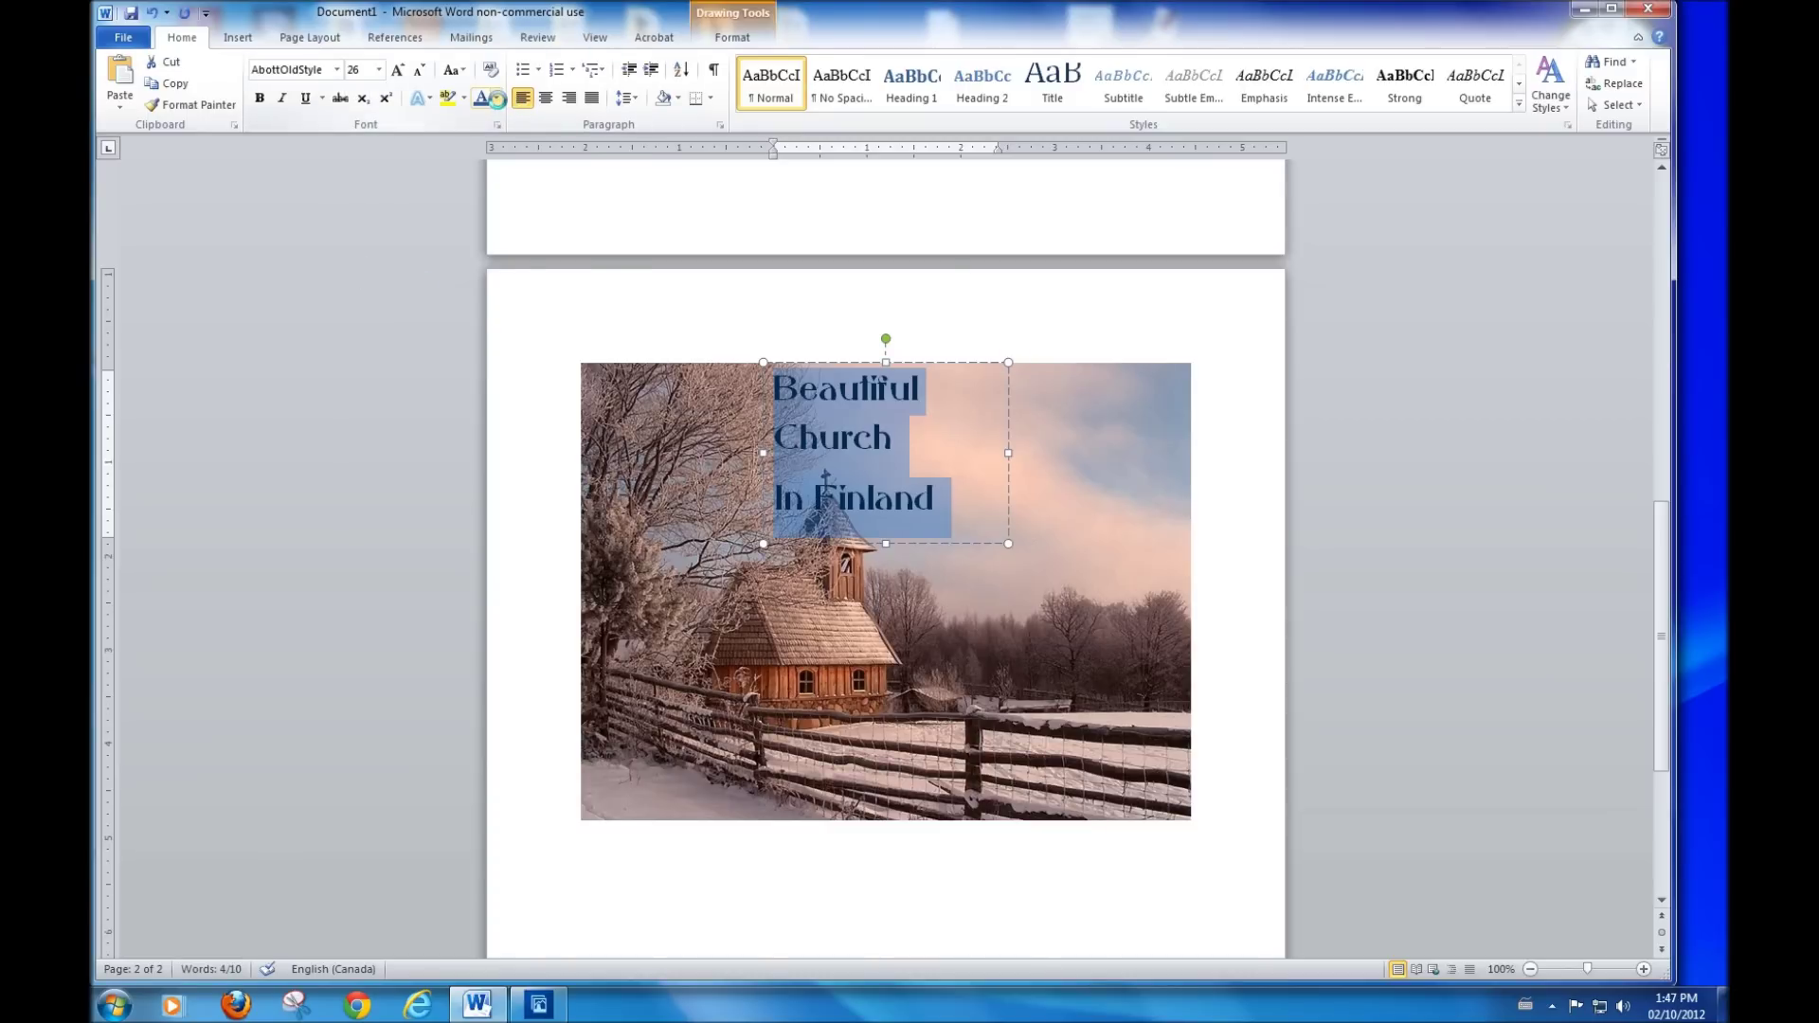
left_click(494, 99)
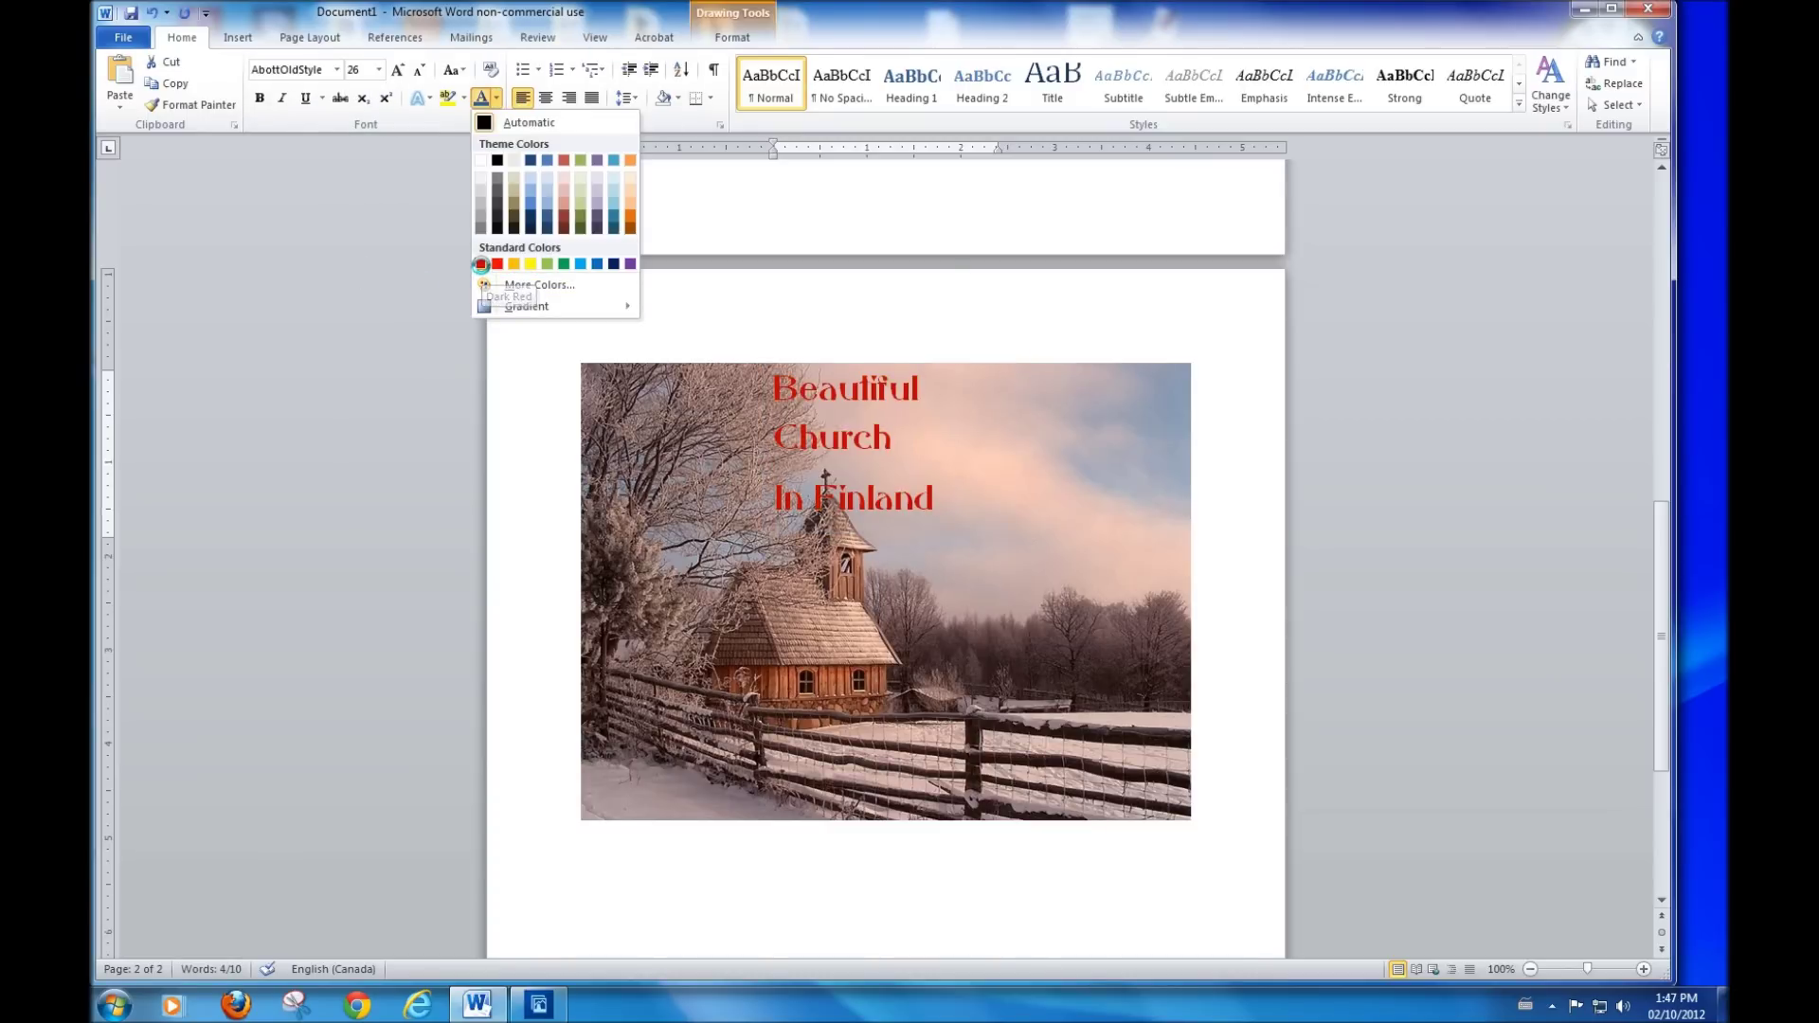
left_click(481, 264)
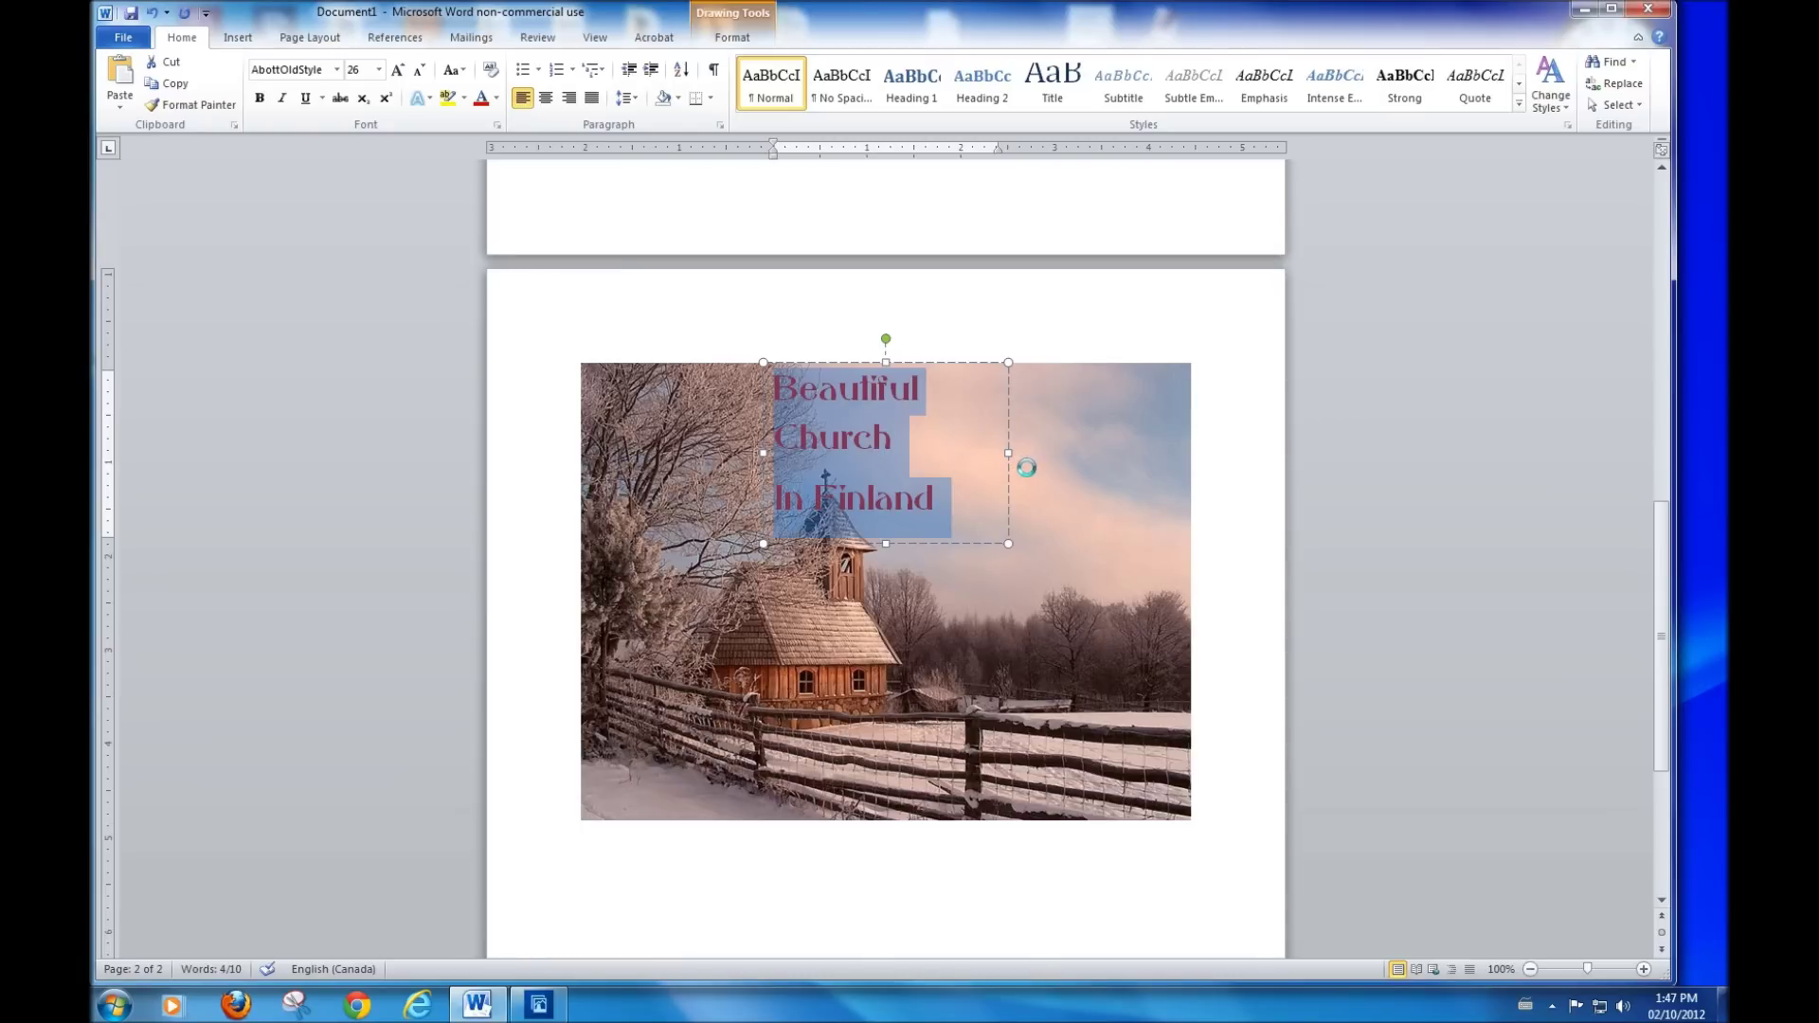
left_click_drag(1010, 460, 1191, 465)
left_click(1268, 598)
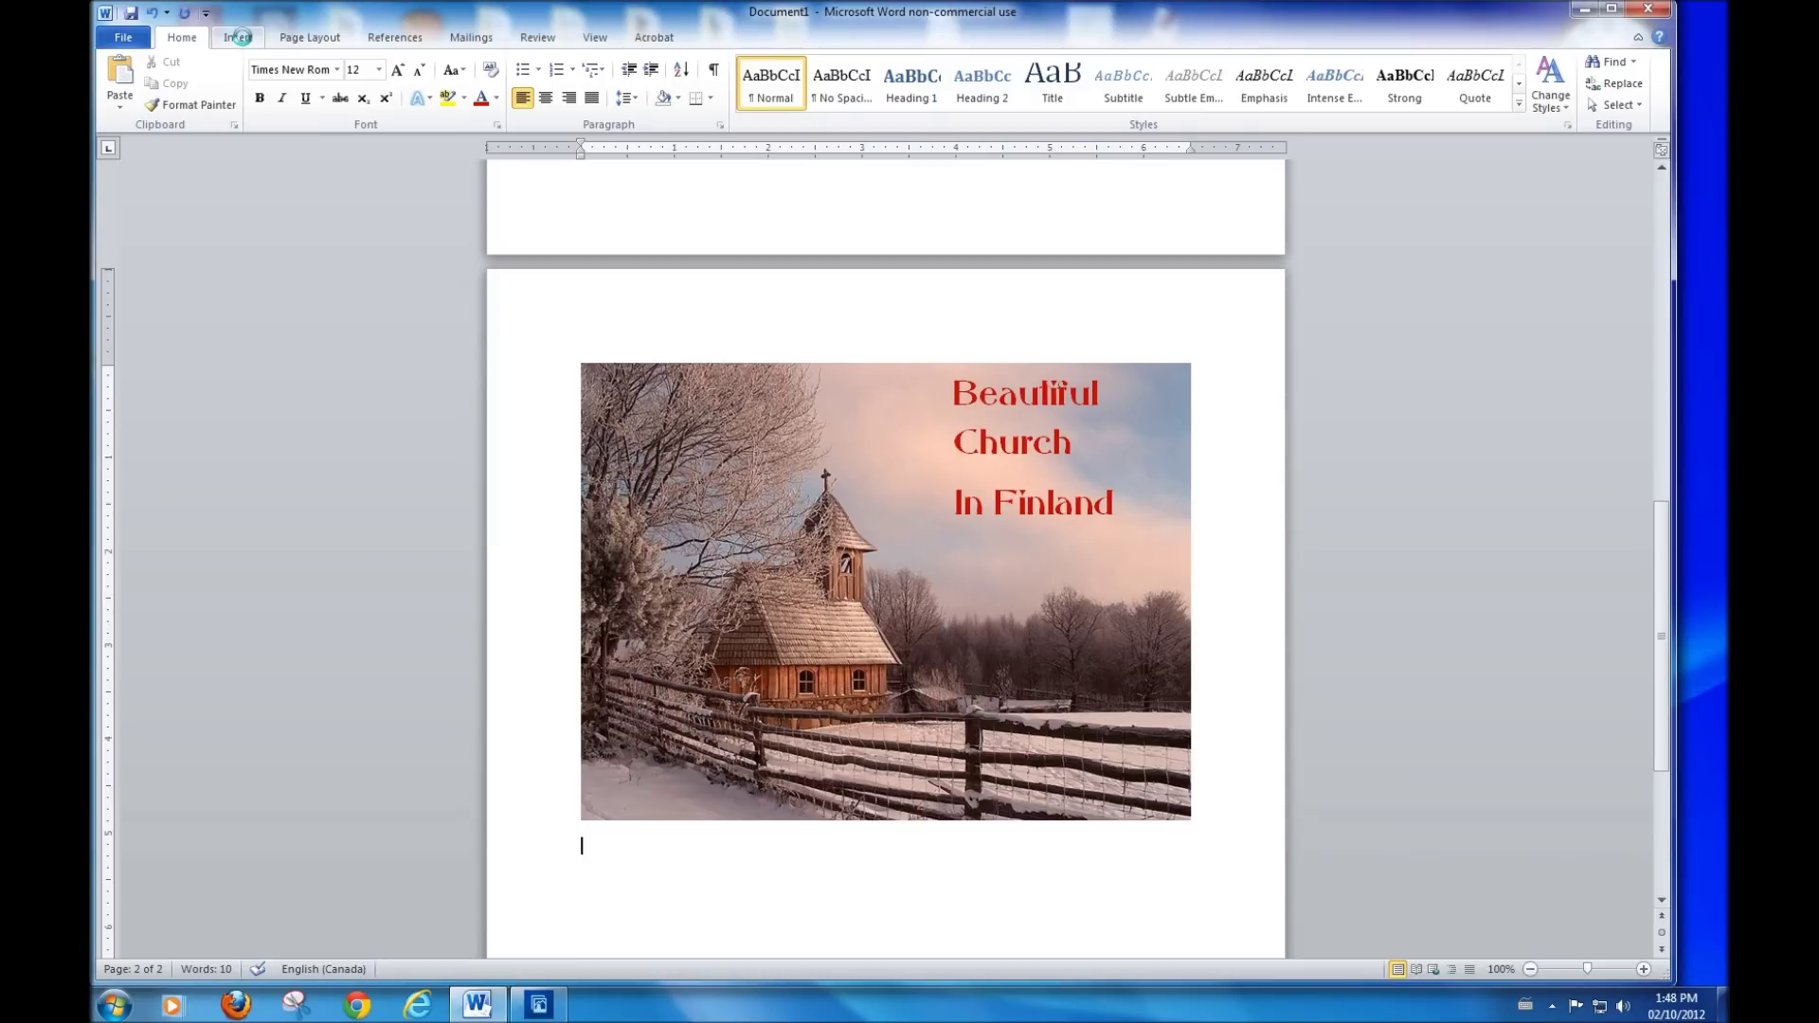
Step: Insert the '196 CLEAR Editable Circles 4 x 6 Sheet' picture onto a new page
left_click(237, 37)
left_click(303, 81)
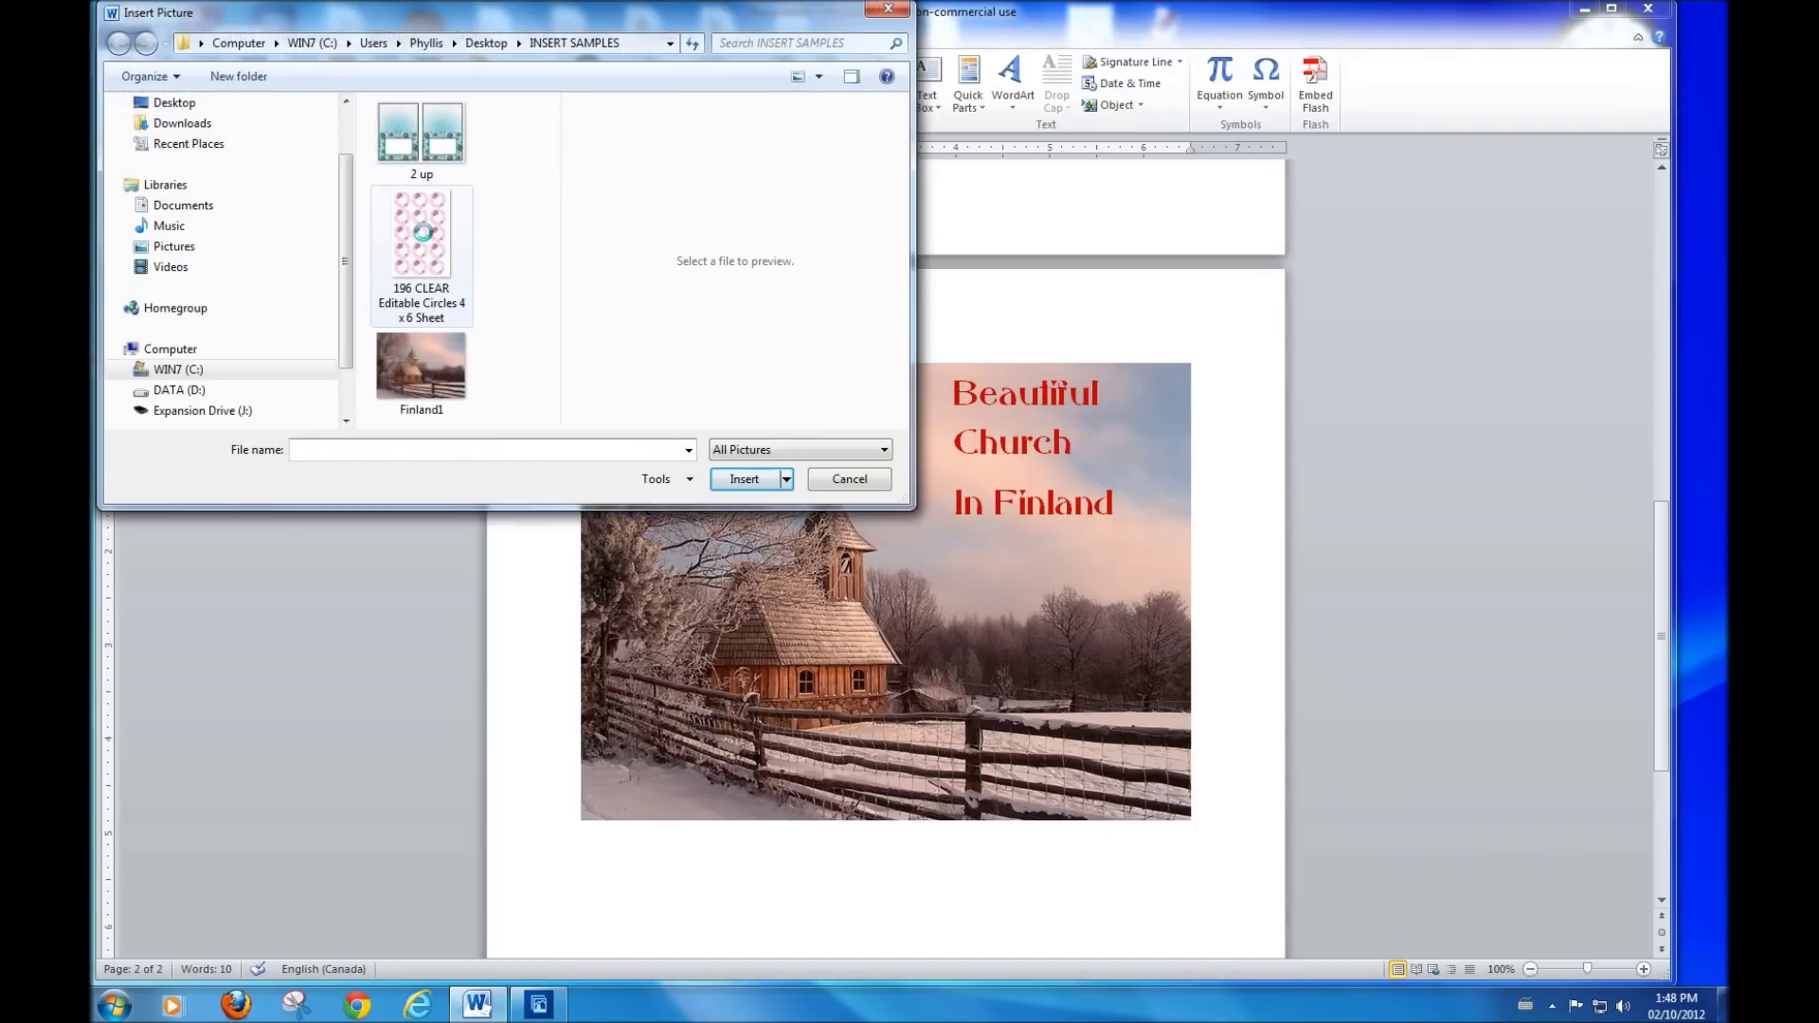
left_click(422, 232)
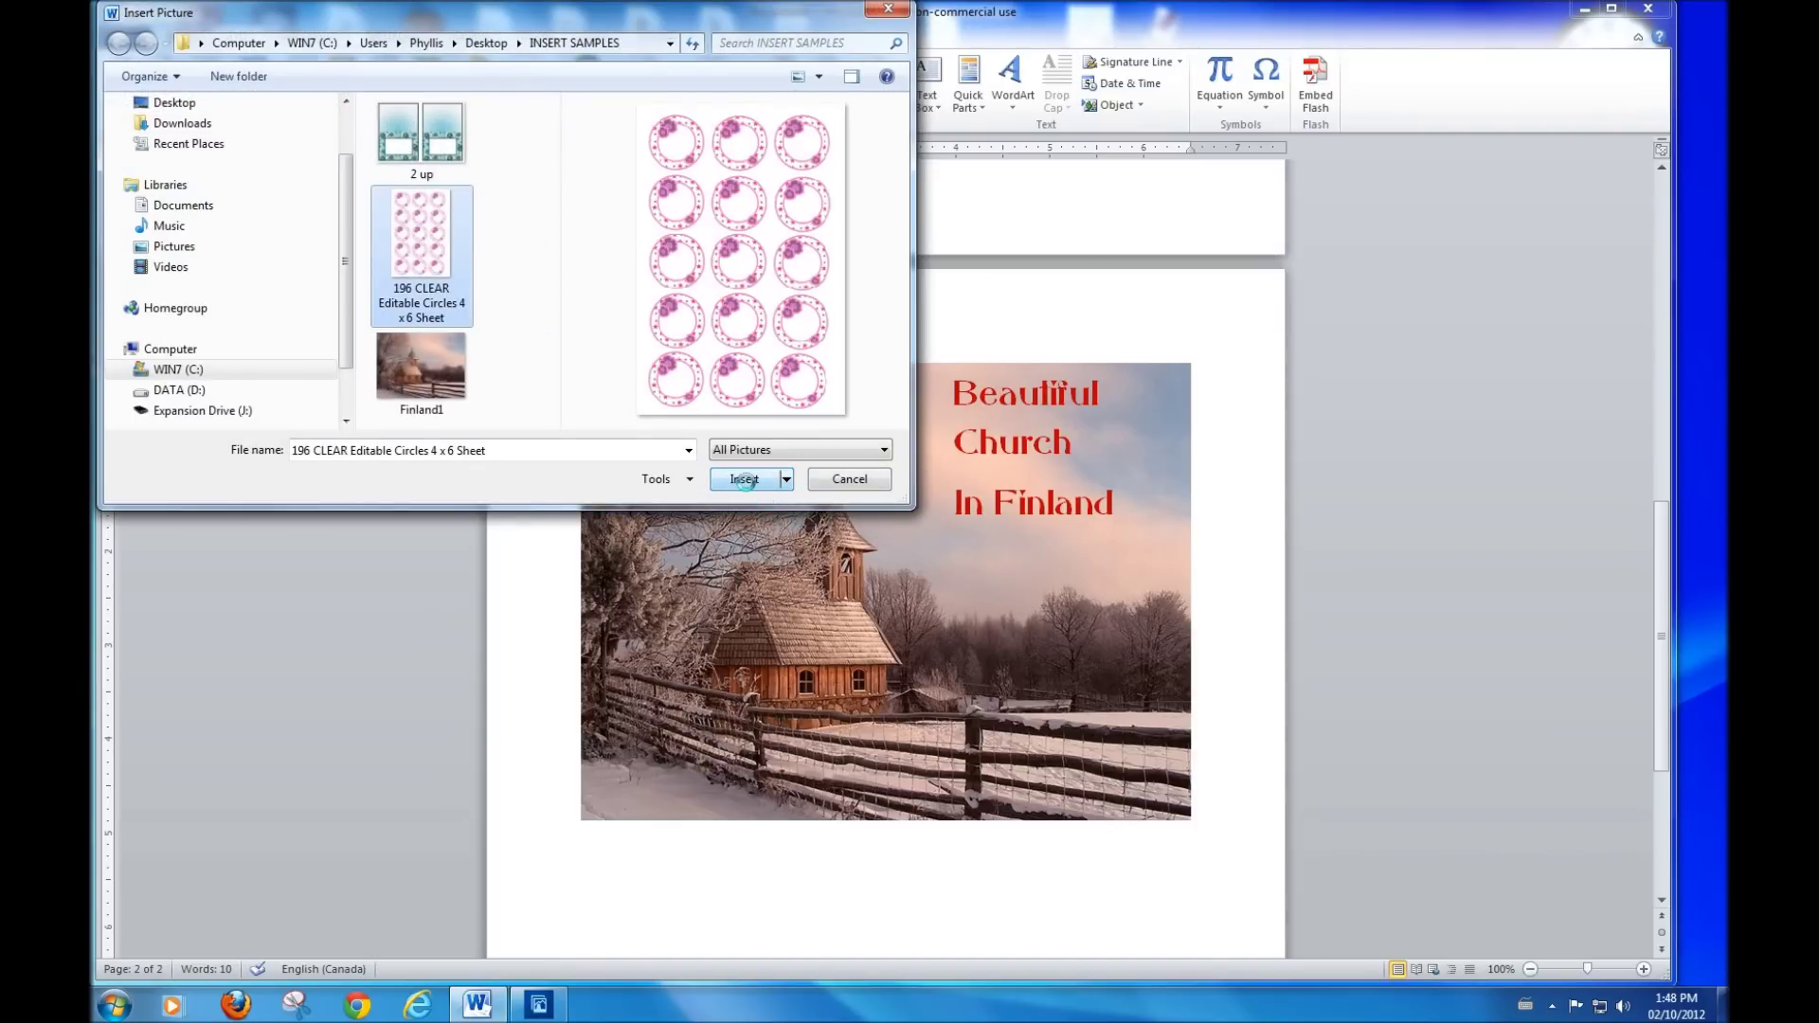
left_click(747, 479)
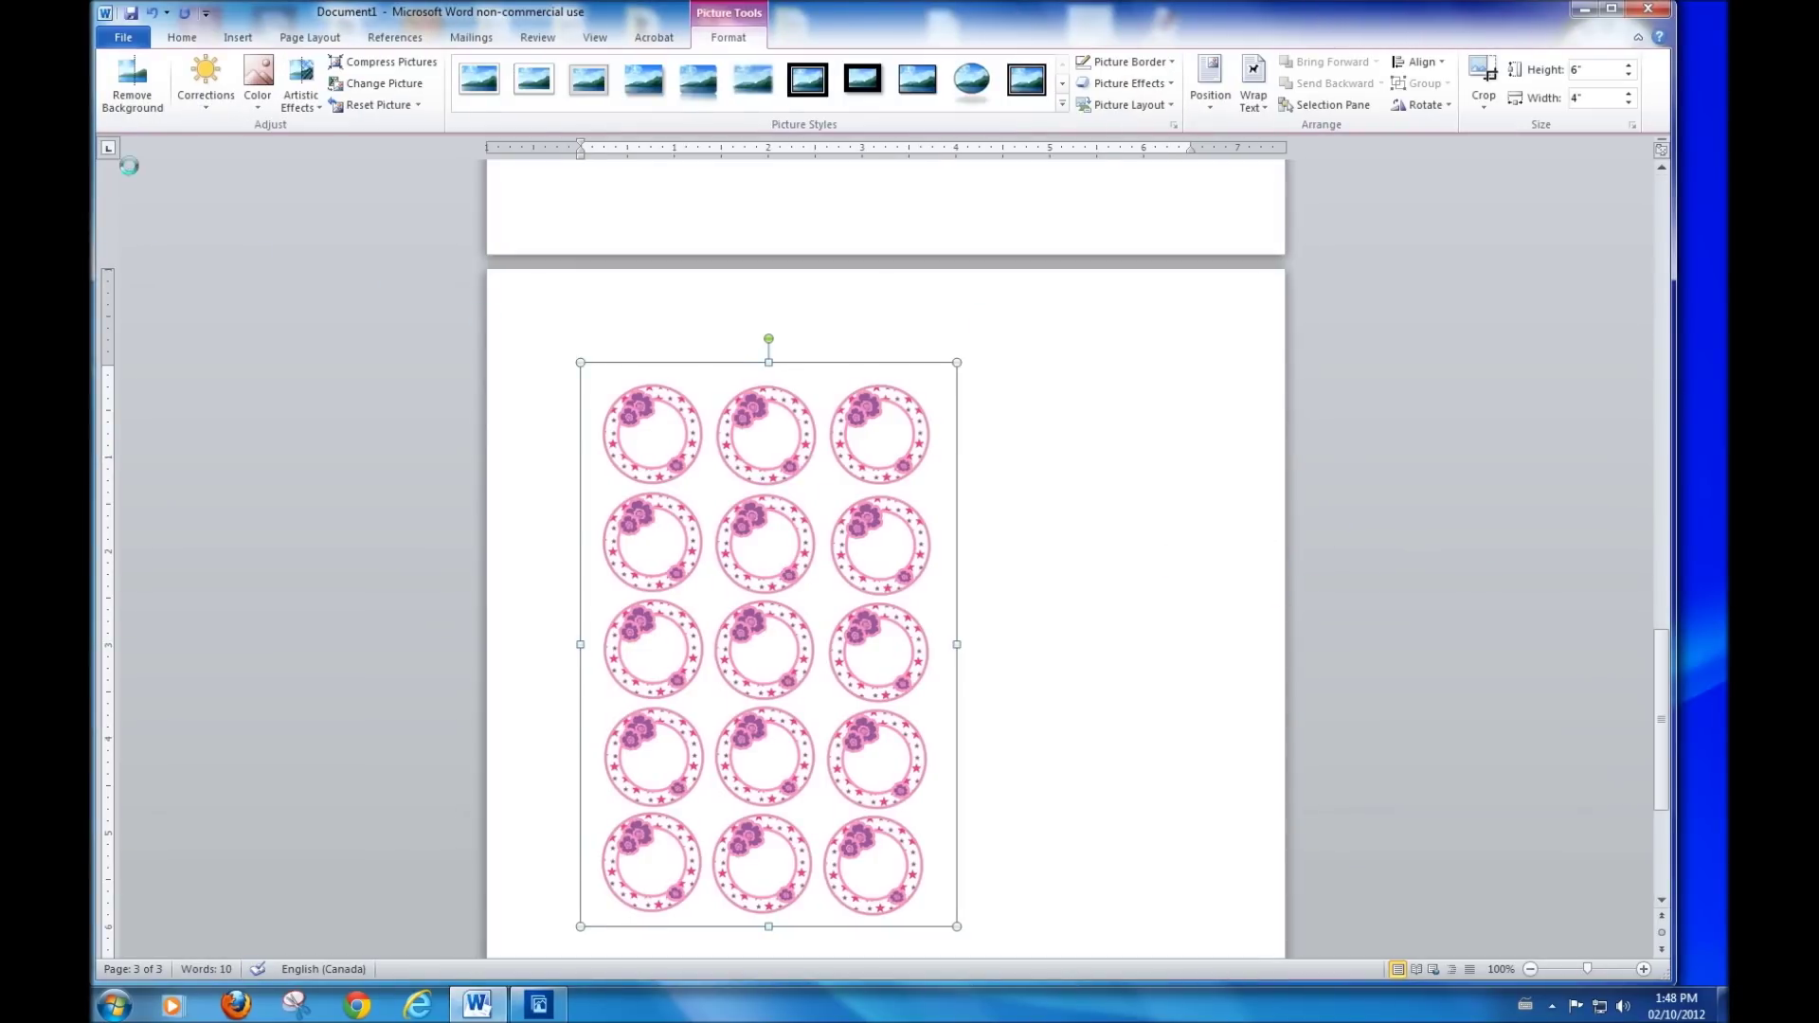
Step: Add a Simple Text Box over the circle labels with No Fill and No Outline, then select it
left_click(238, 37)
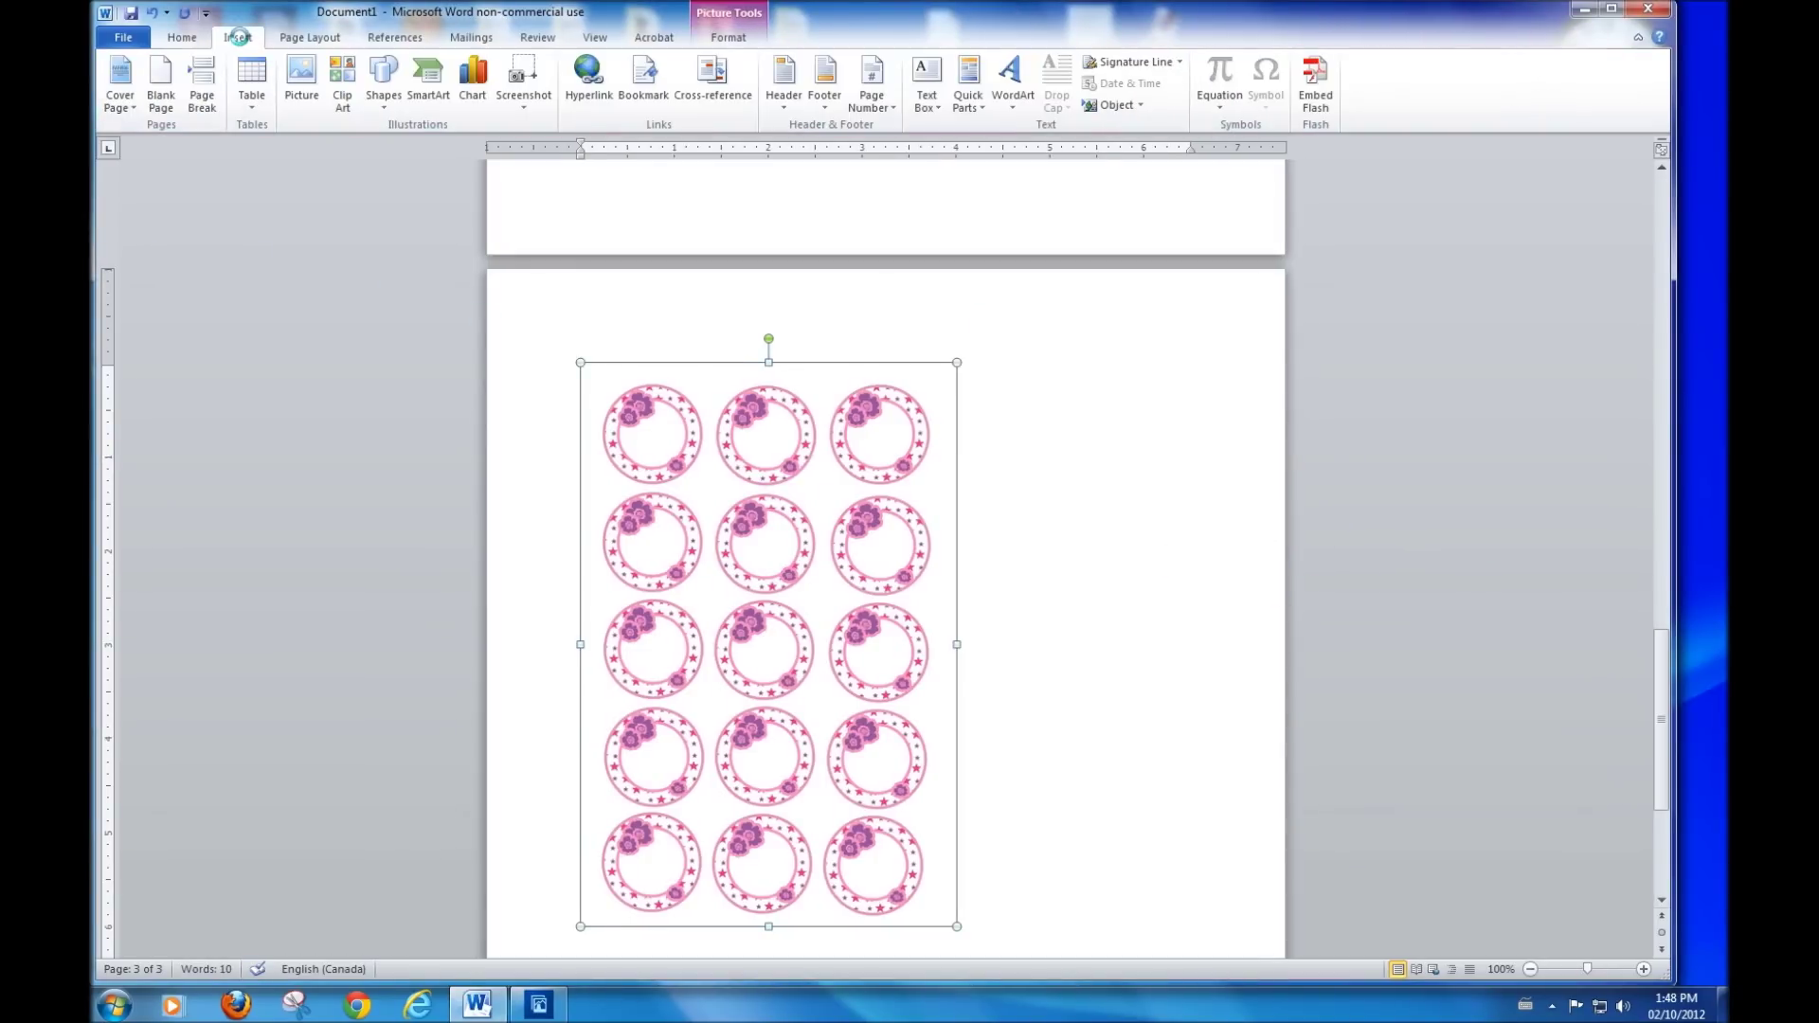
left_click(919, 75)
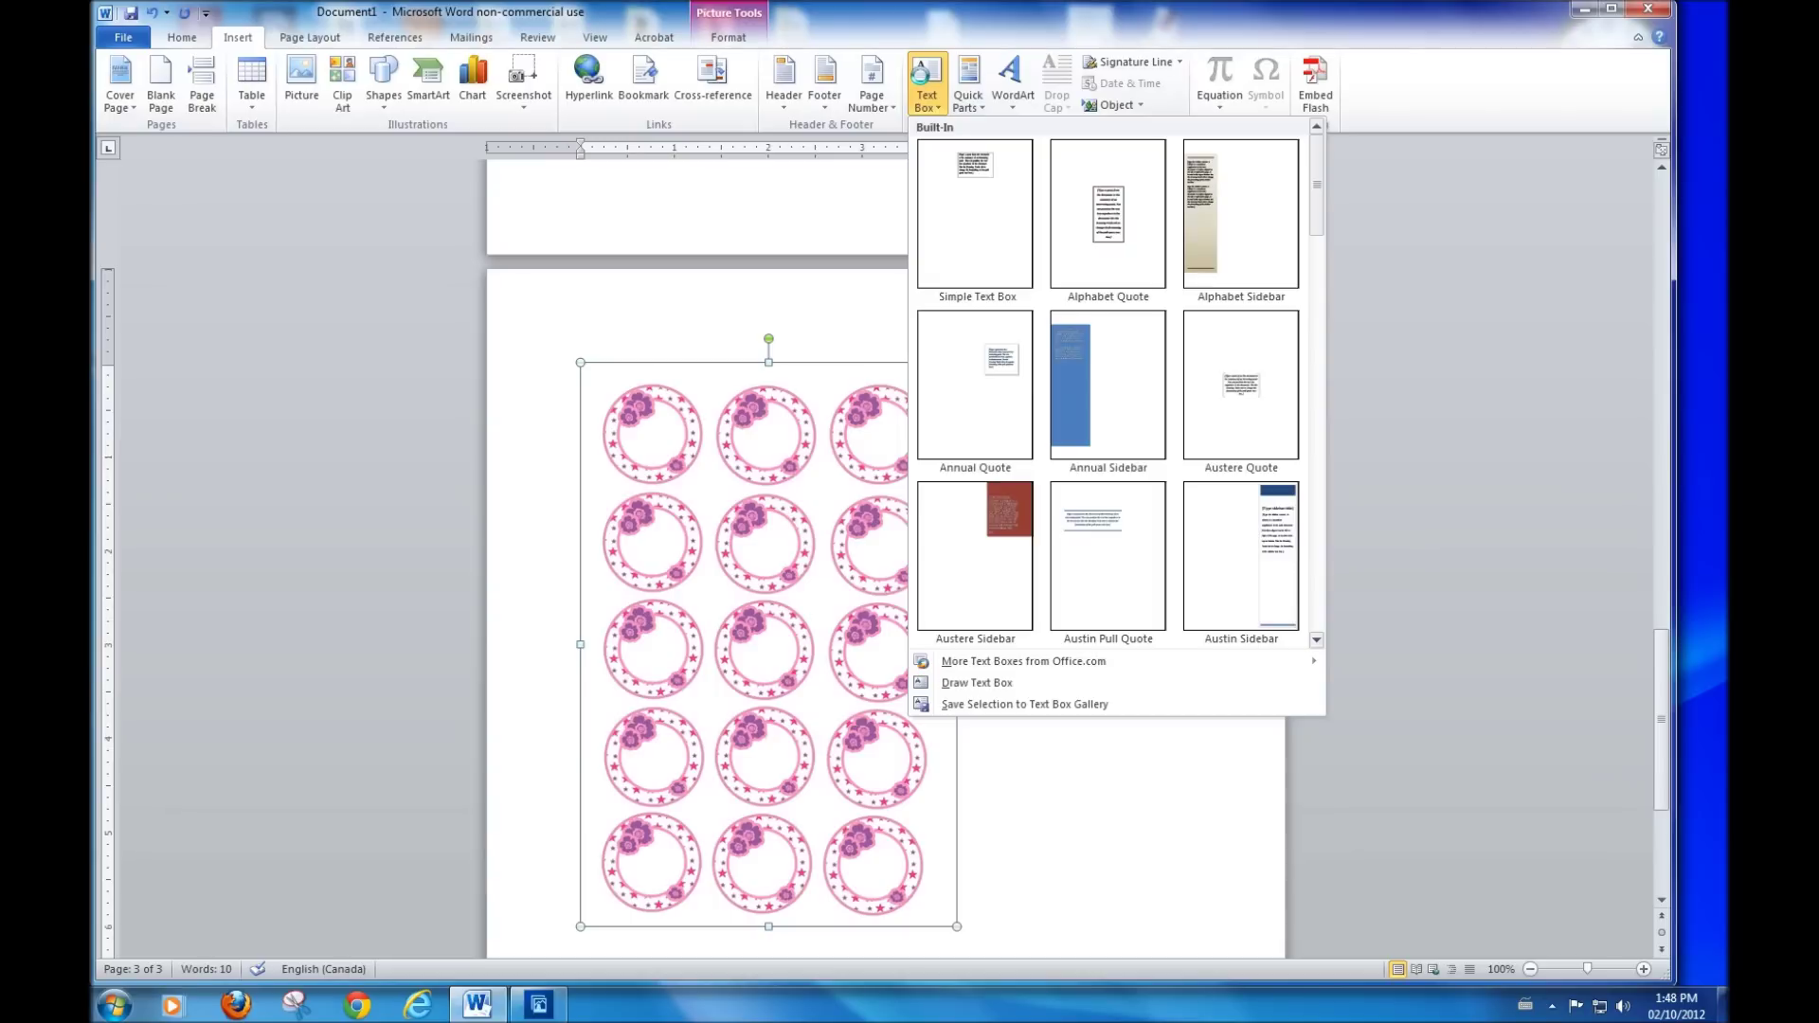
left_click(977, 219)
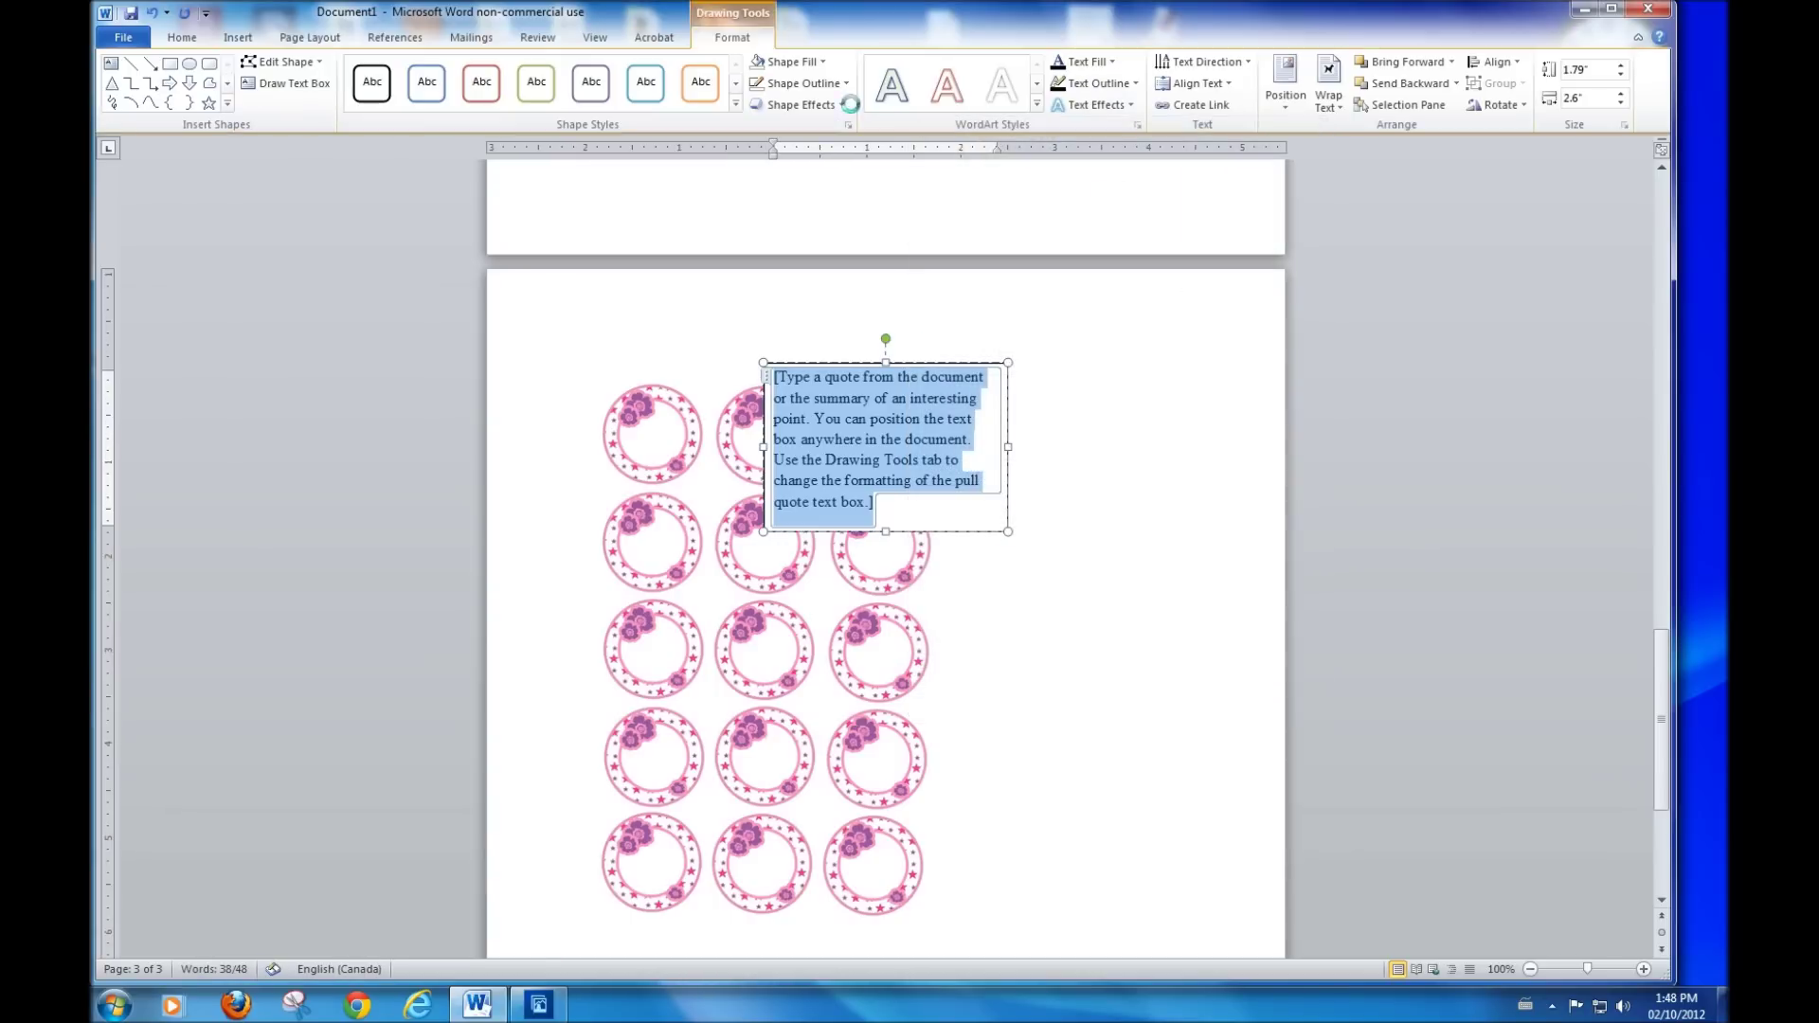
left_click(815, 59)
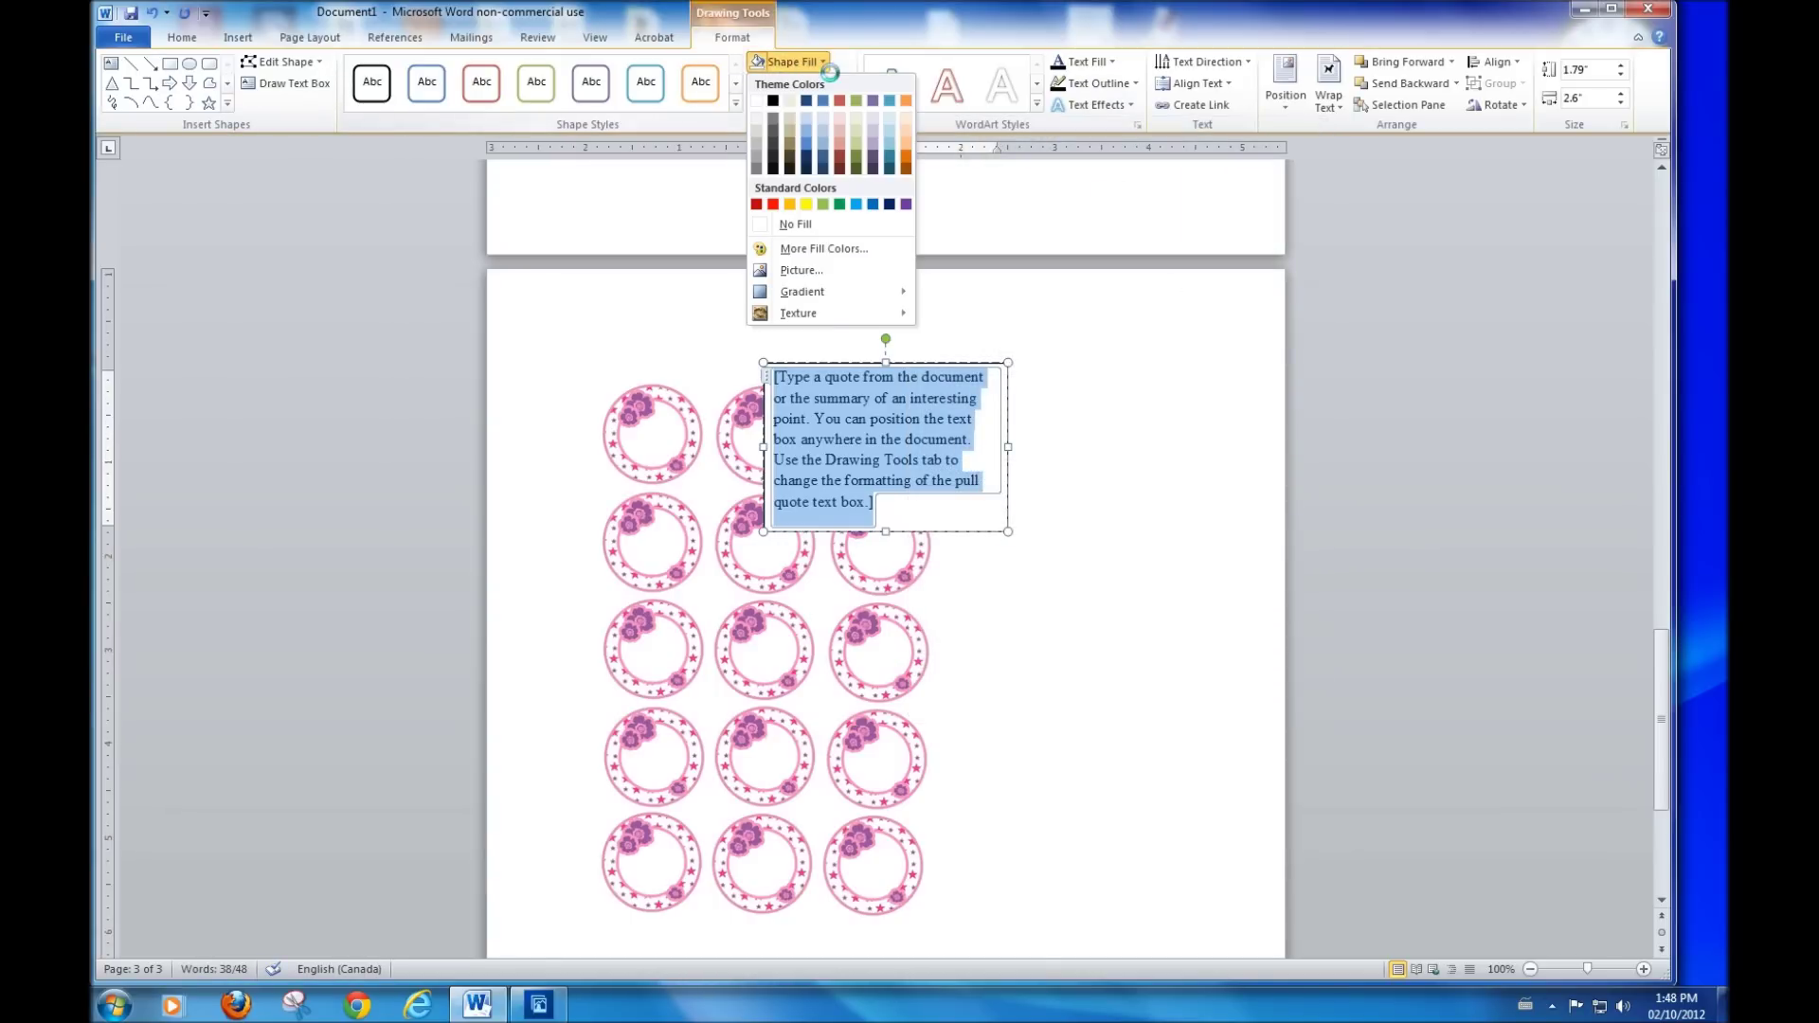
left_click(821, 218)
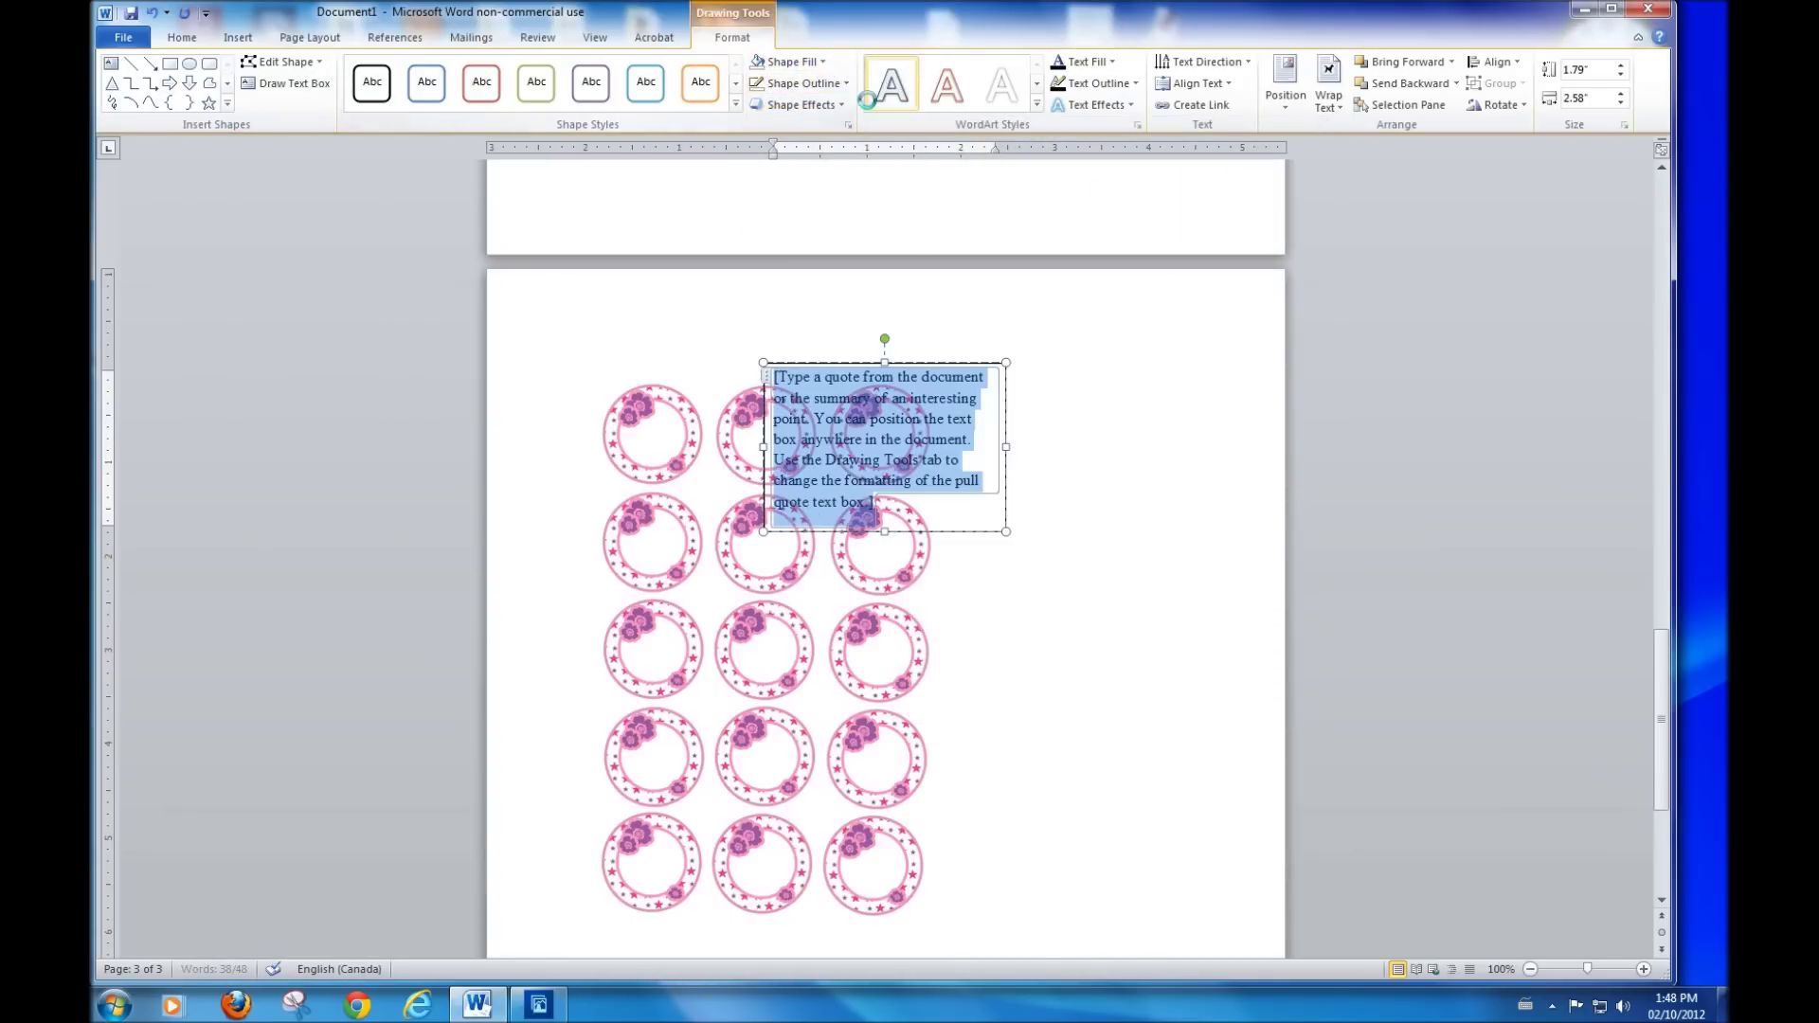
left_click(803, 84)
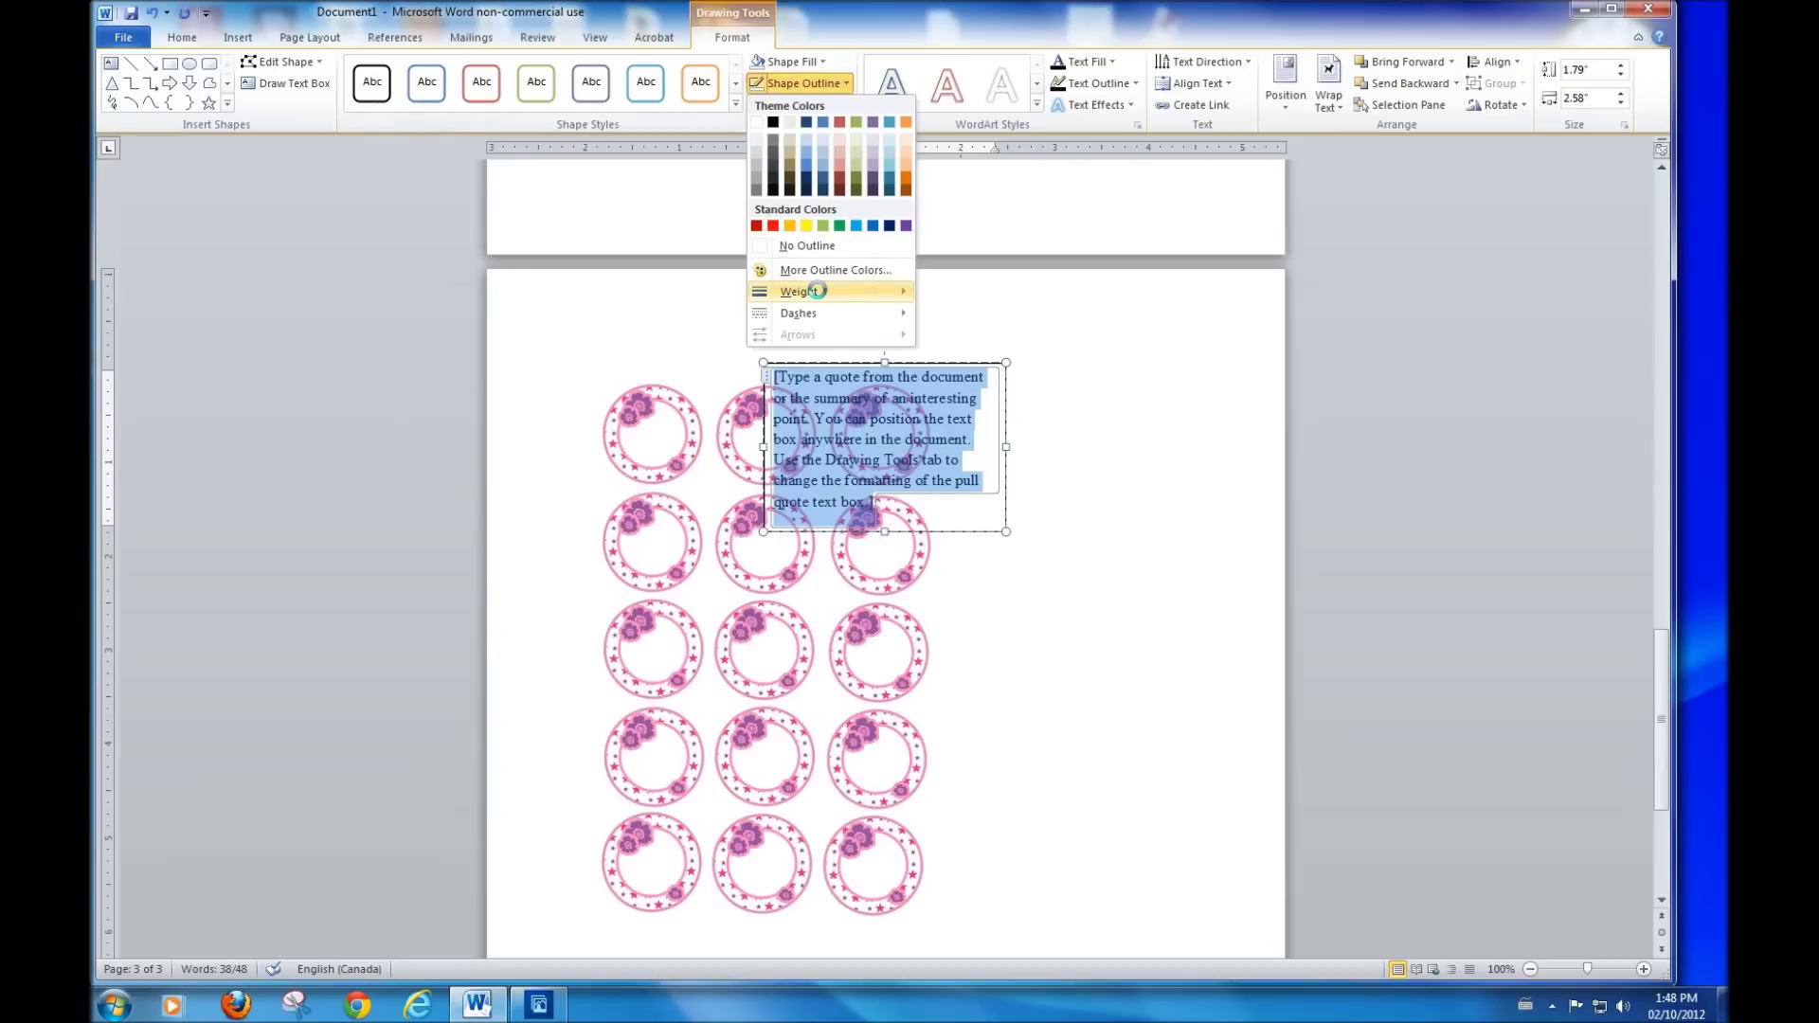
left_click(843, 245)
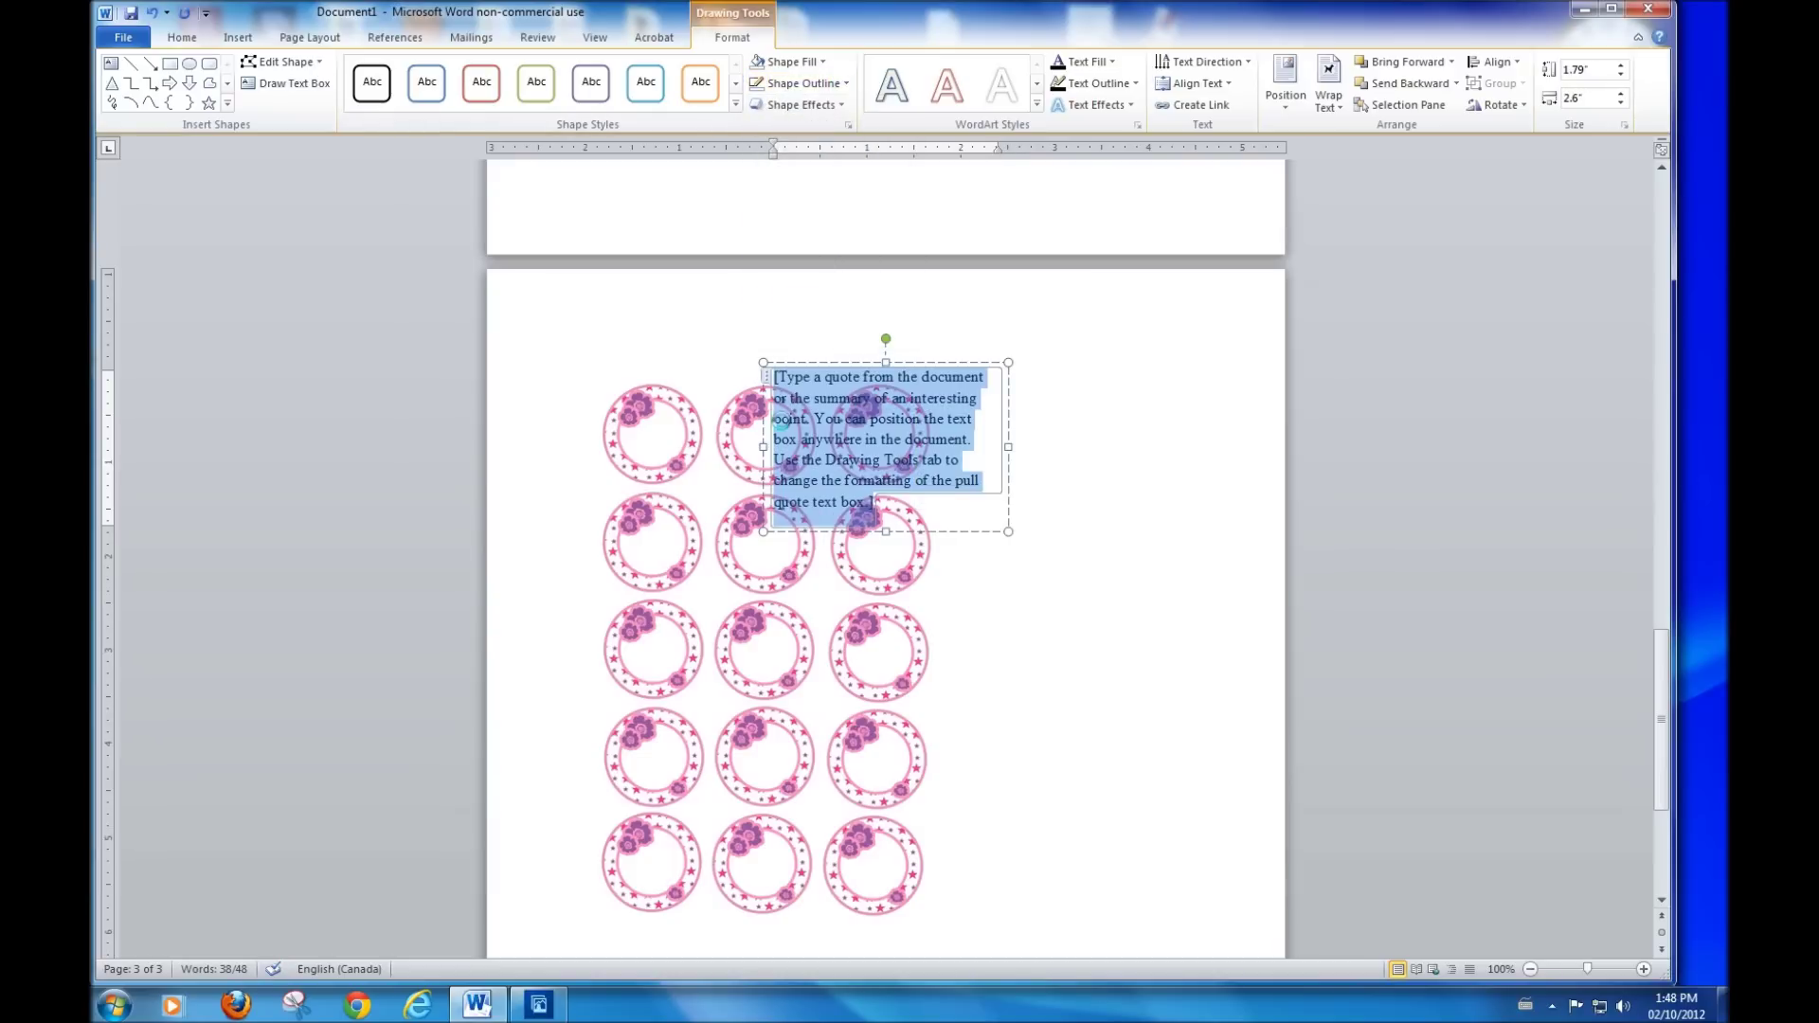
left_click(1009, 531)
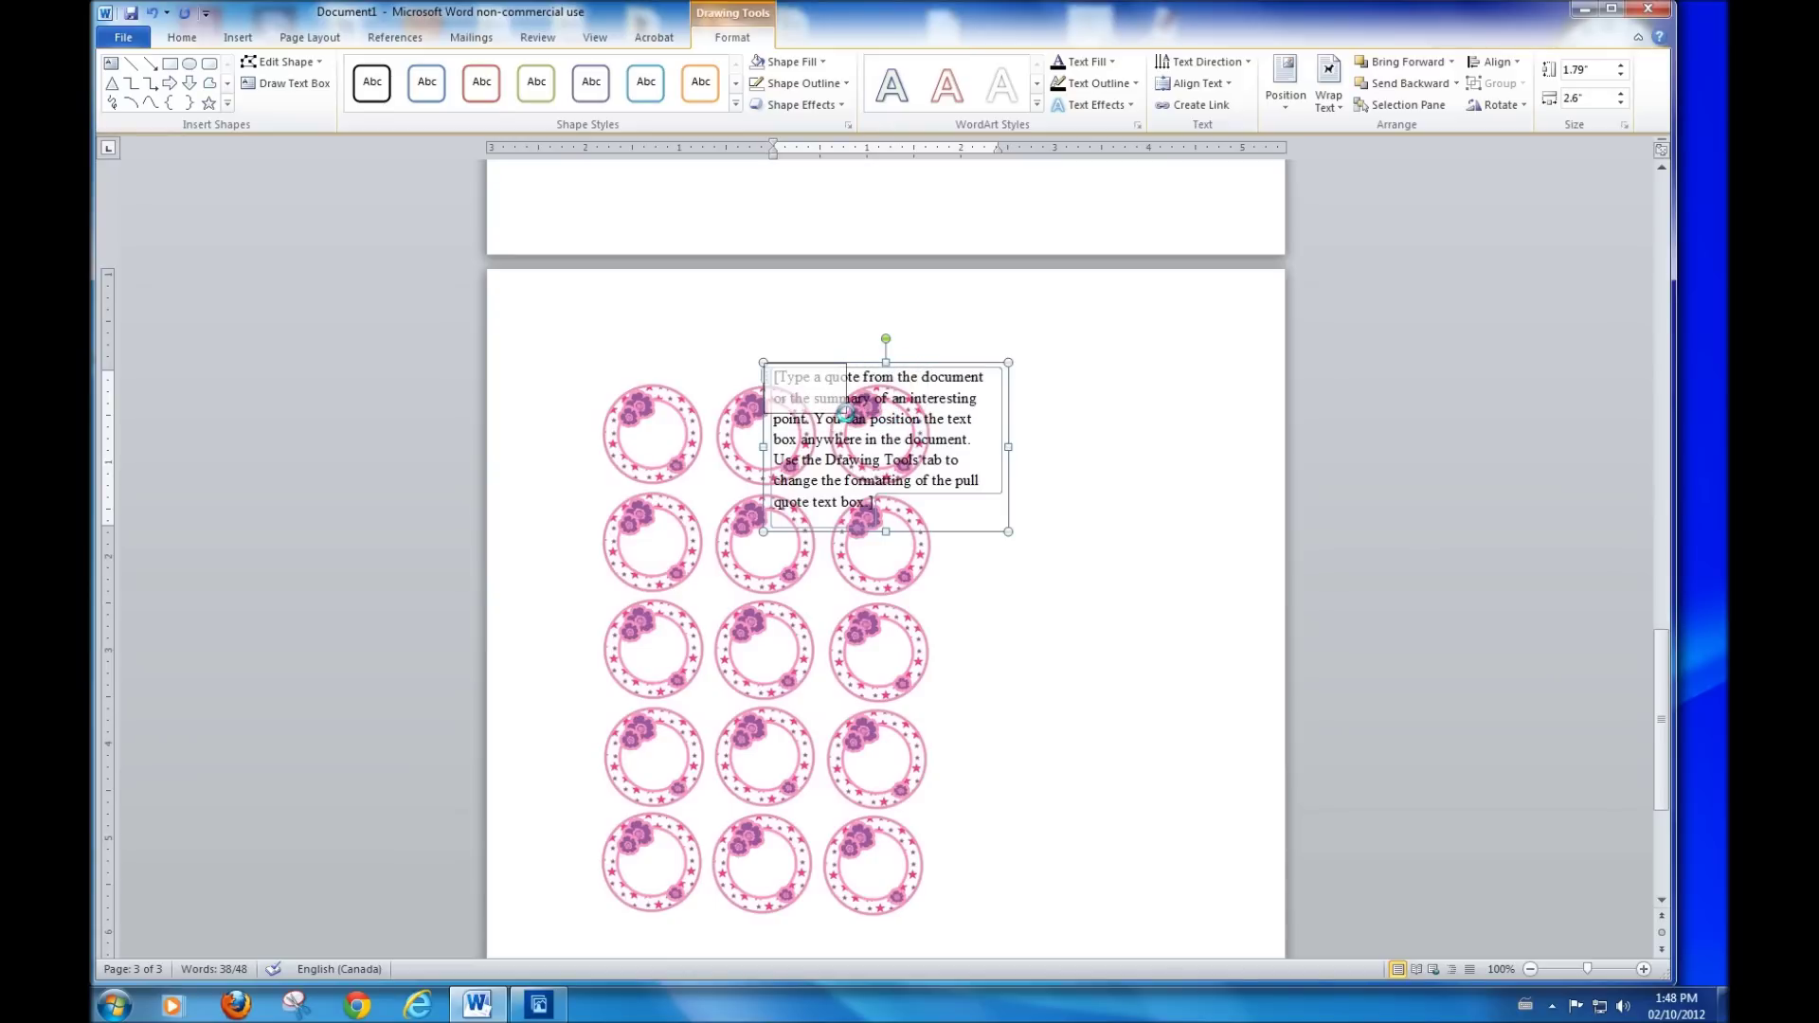
Step: Shrink the transparent text box to about 0.47 by 0.69 inches and centre it in the top-left circle
left_click_drag(844, 413, 846, 414)
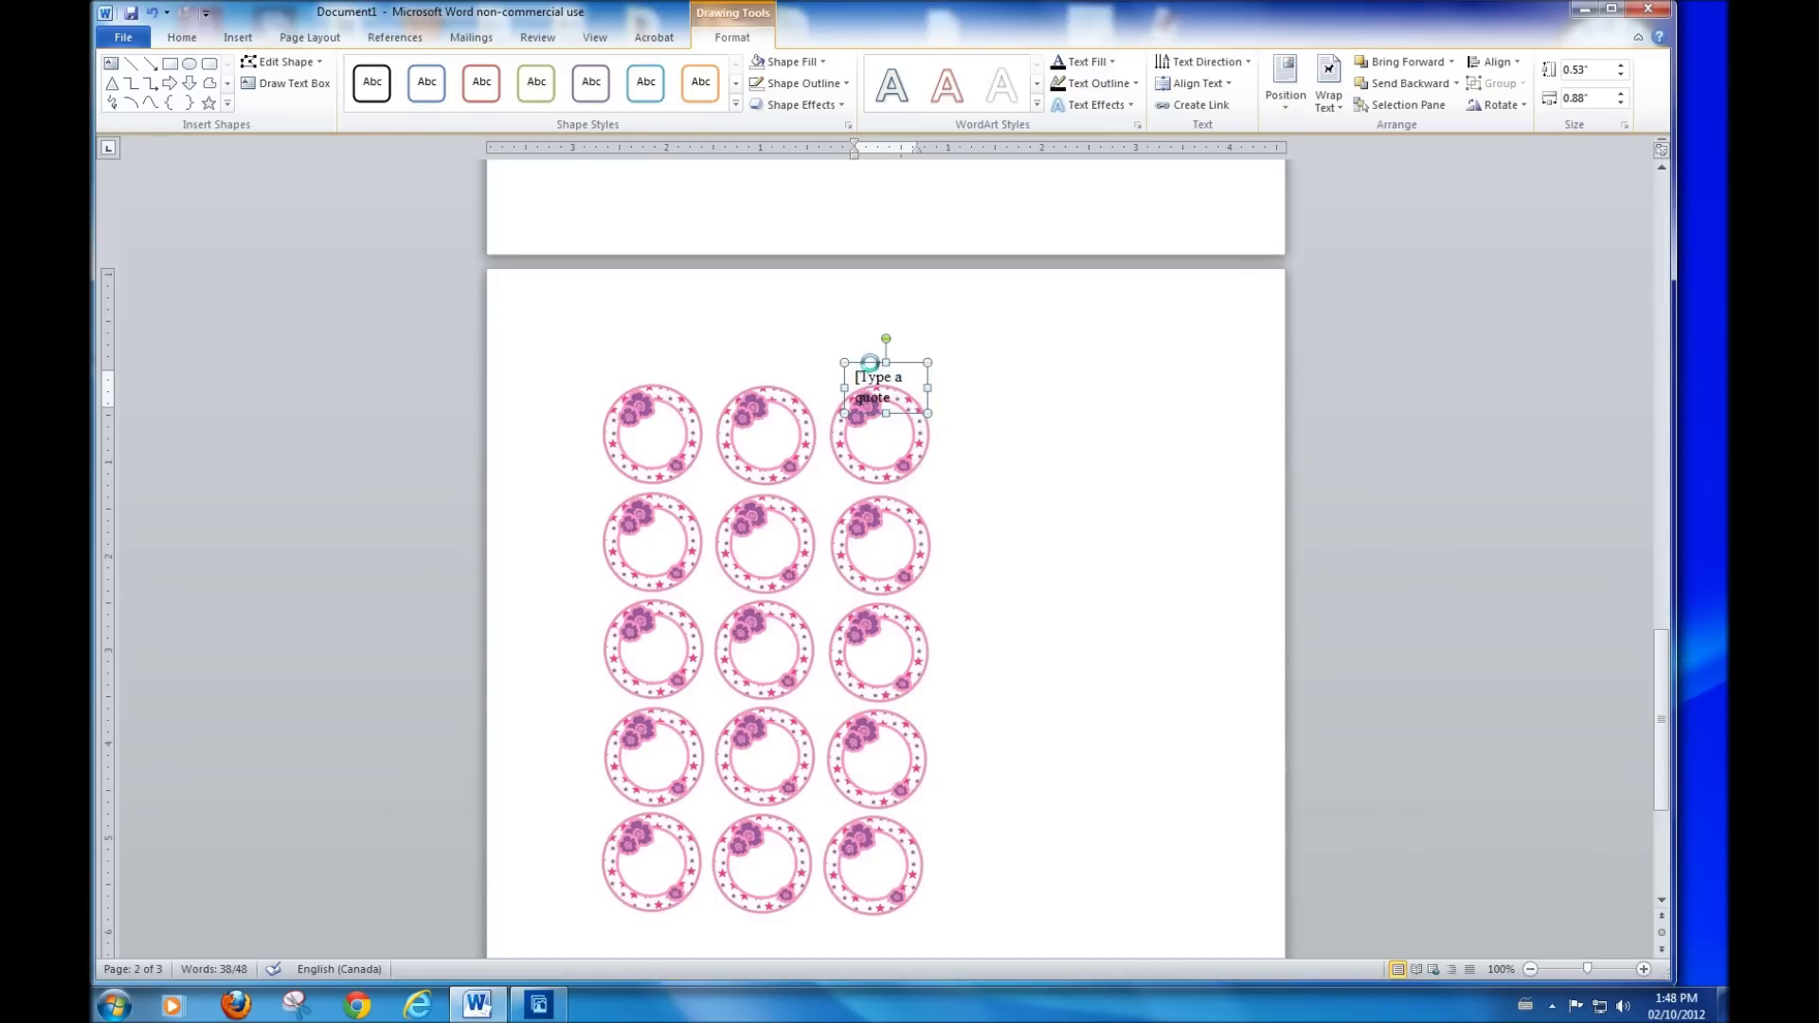
left_click_drag(869, 363, 639, 412)
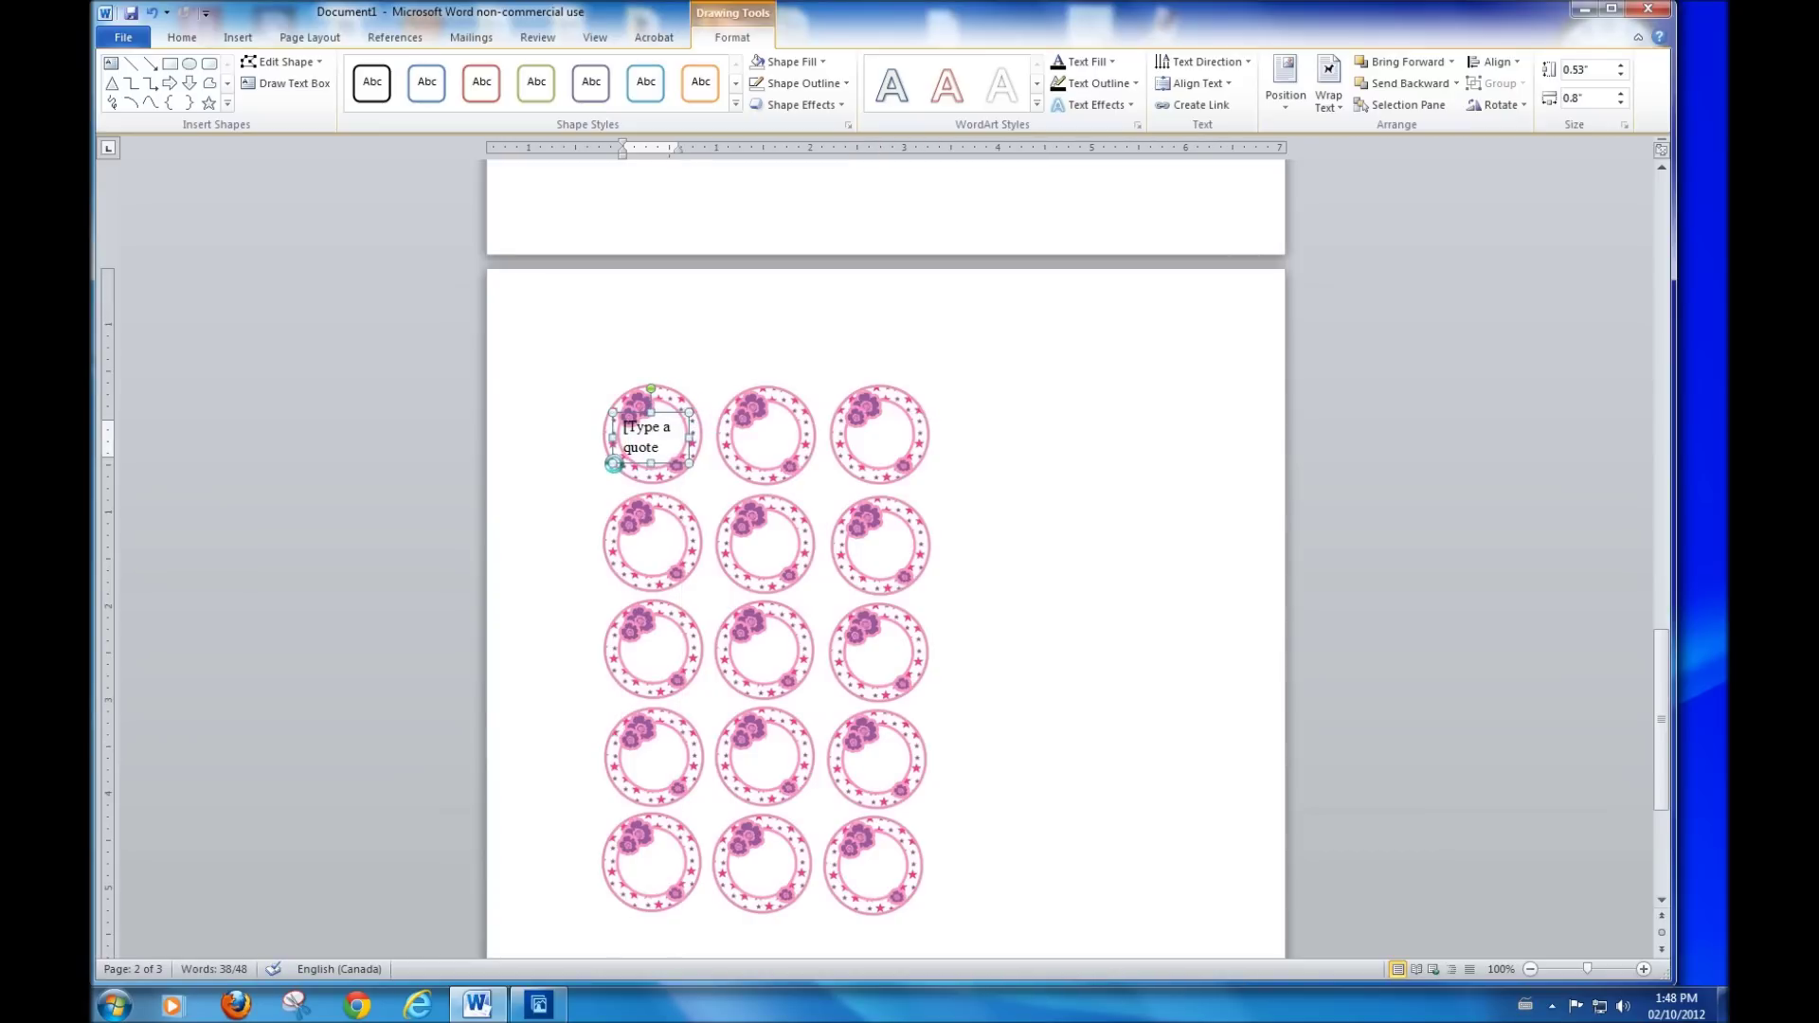
left_click_drag(613, 464, 623, 457)
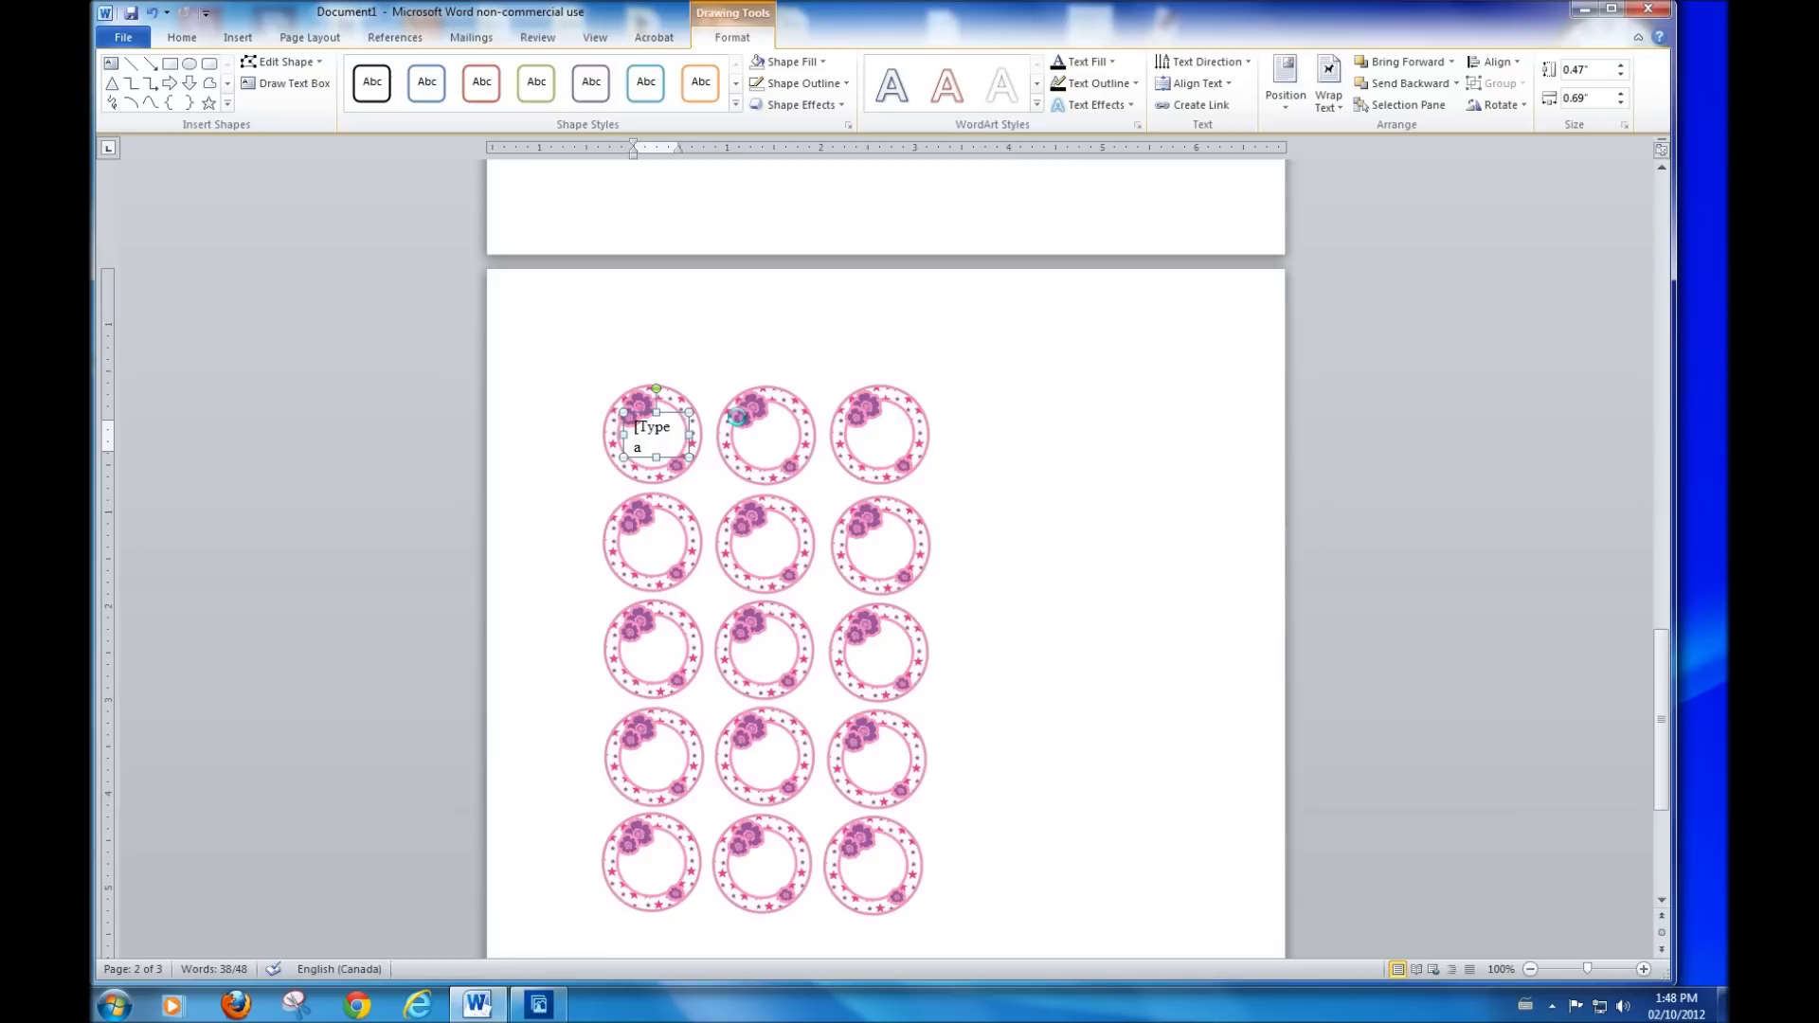
key("Left")
key("Left")
key("Left")
key("Left")
key("Left")
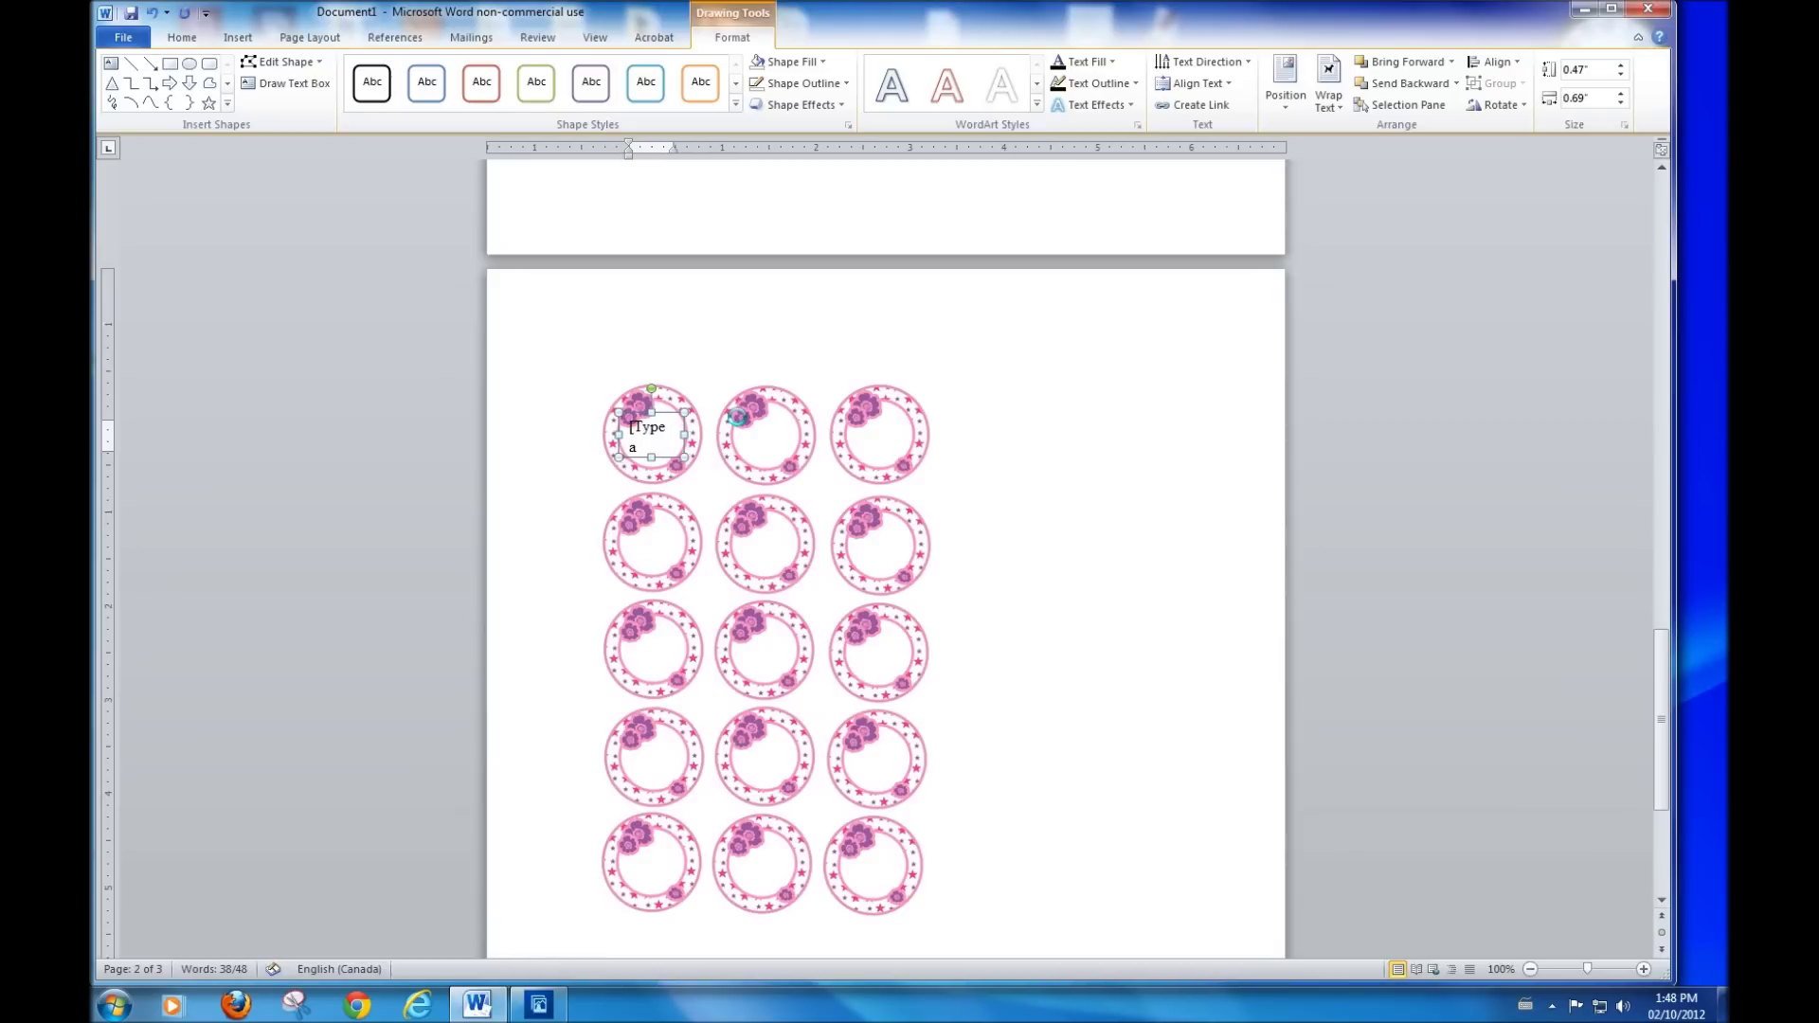
key("Up")
key("Up")
key("Up")
key("Up")
key("Down")
key("Down")
key("Down")
key("Down")
key("Down")
key("Down")
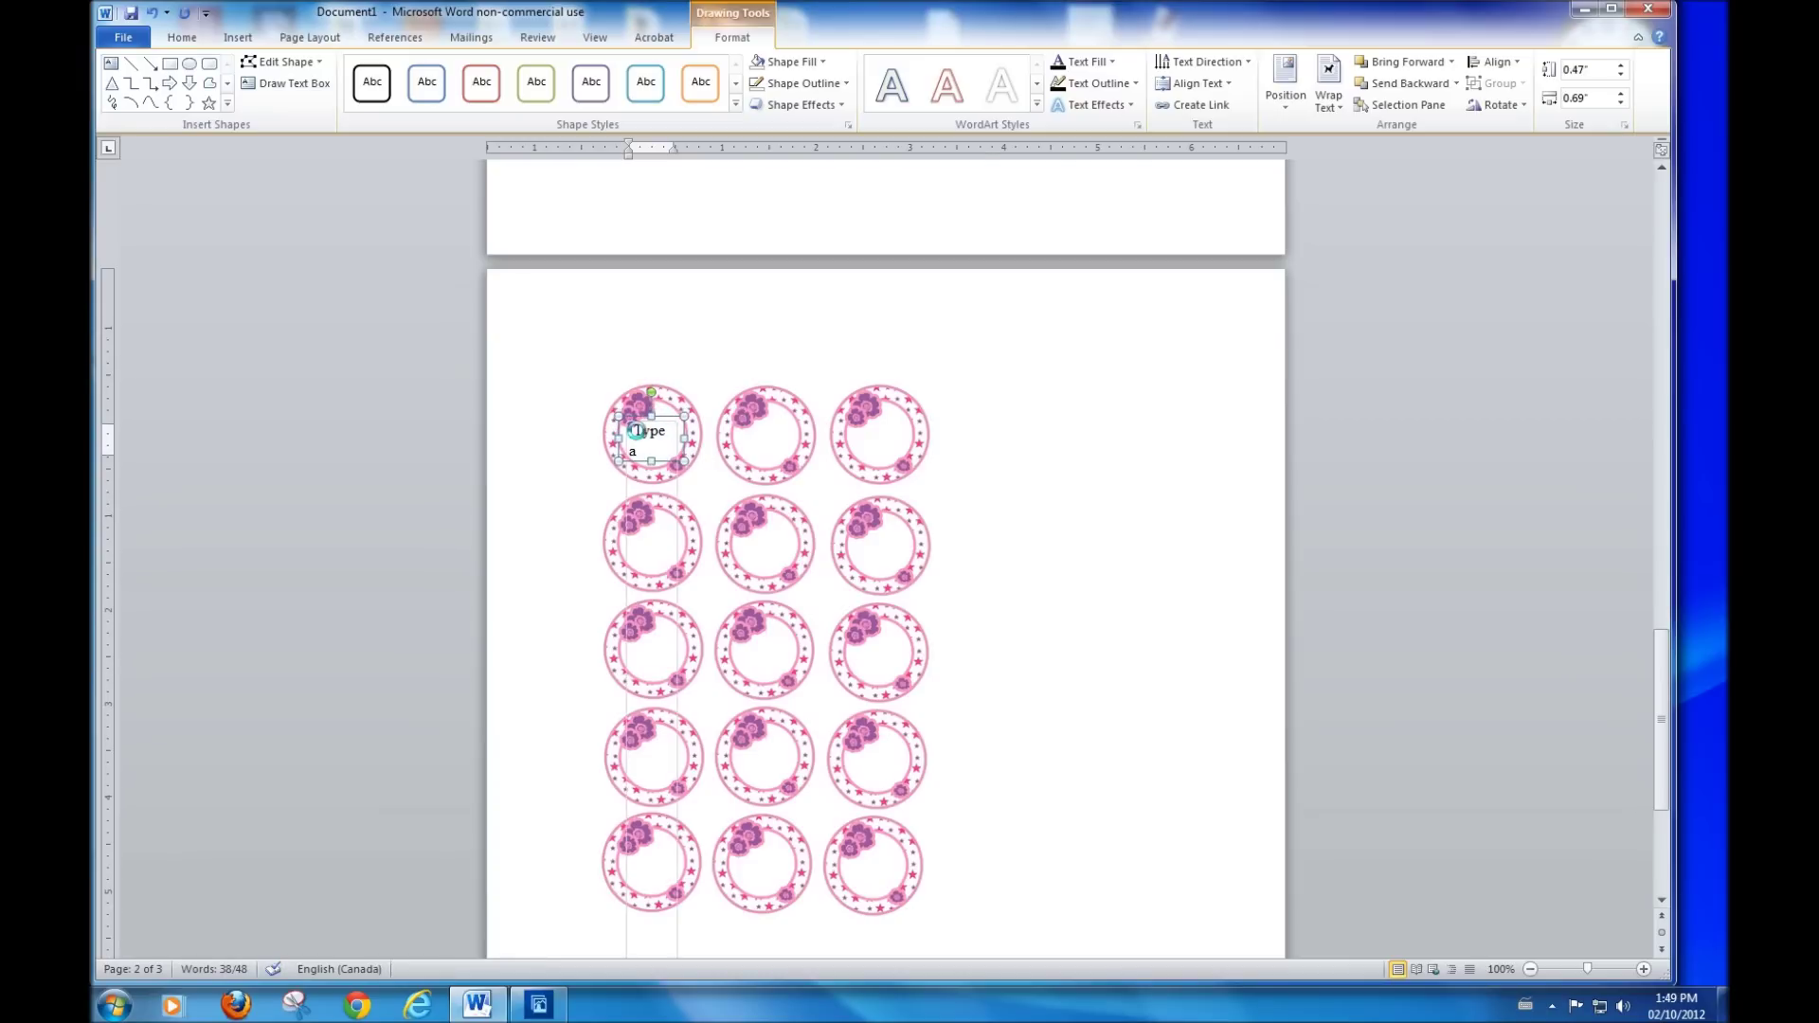
Step: Type the guest's first name into the circle's text box and set it in Curlz MT
left_click(635, 431)
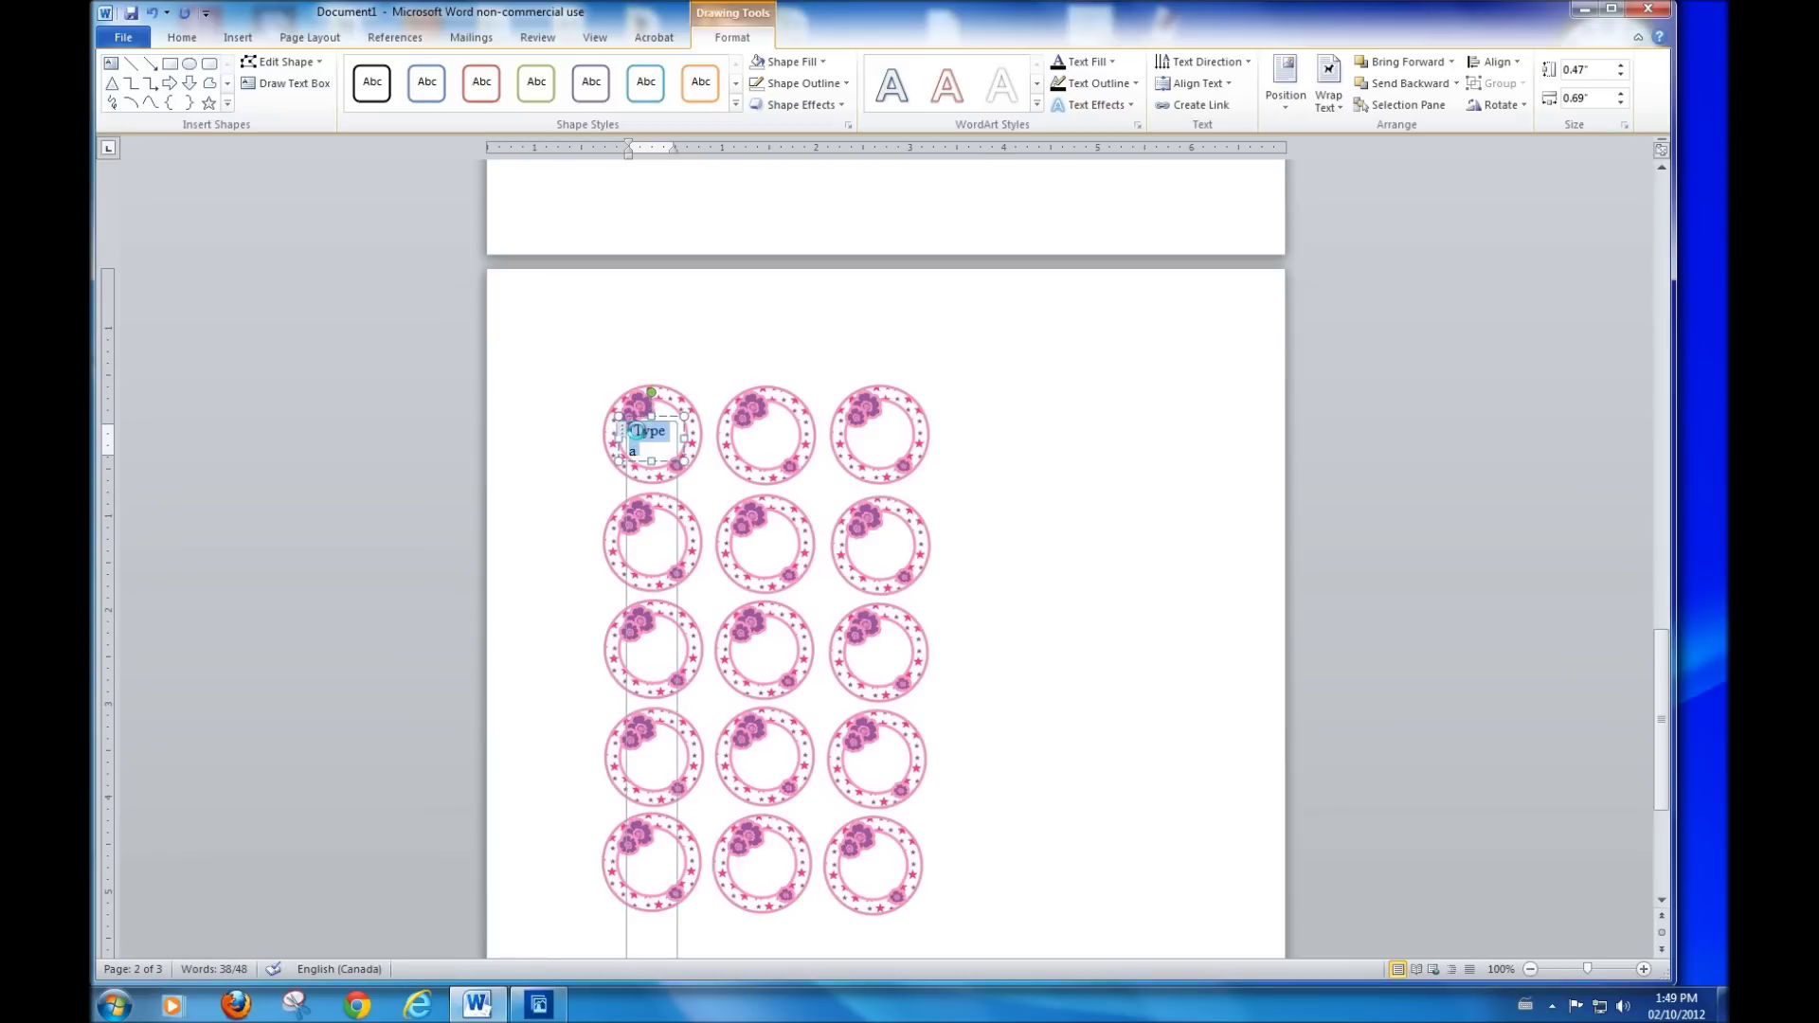
type("Mary")
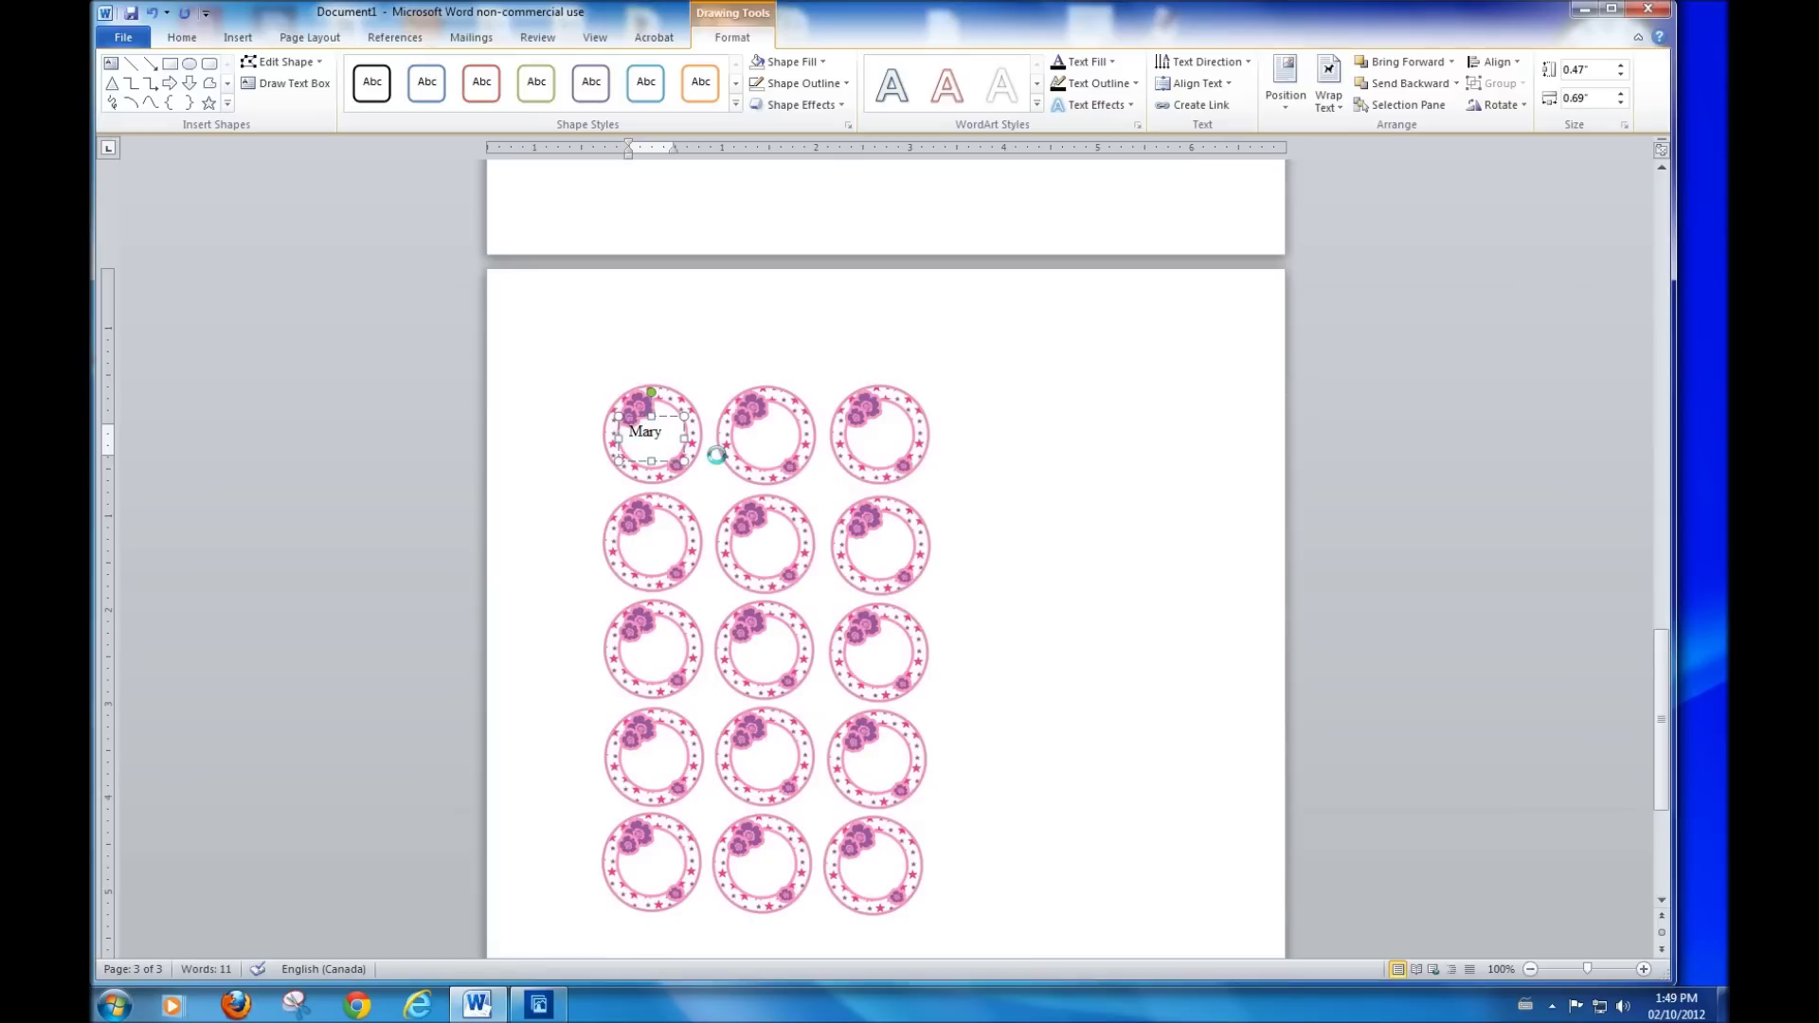
left_click_drag(674, 431, 611, 431)
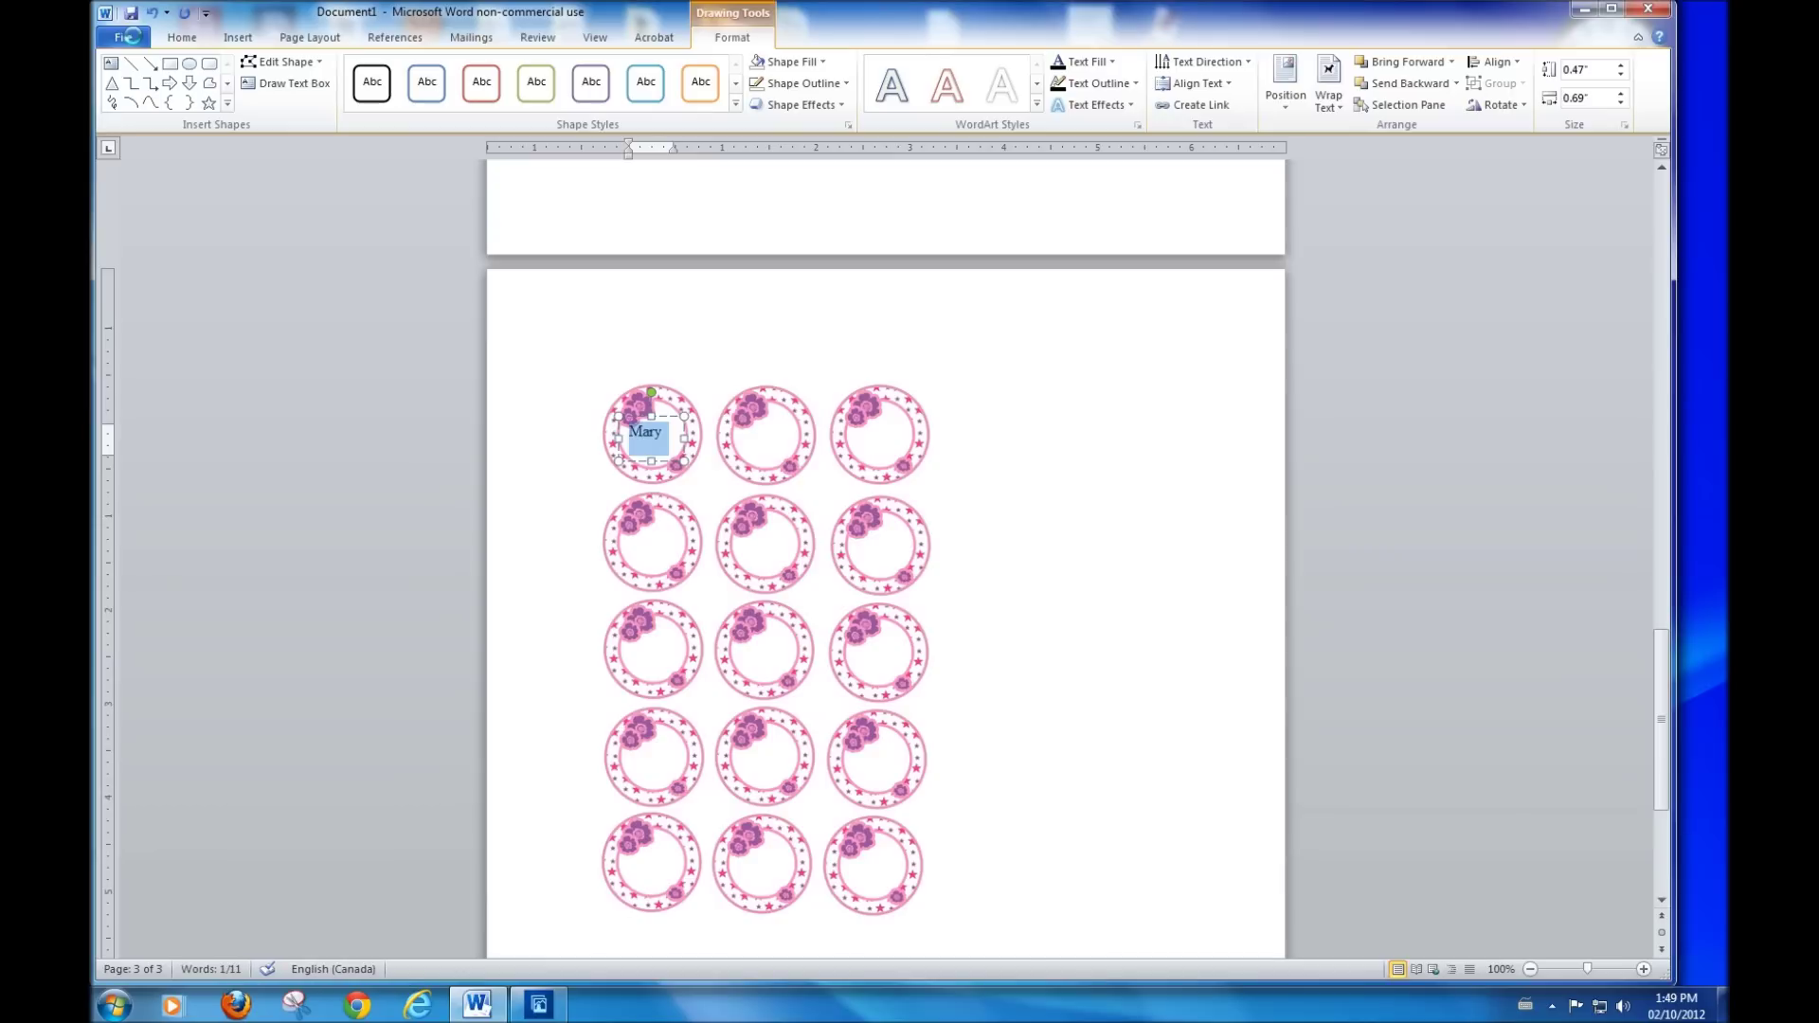
left_click(182, 37)
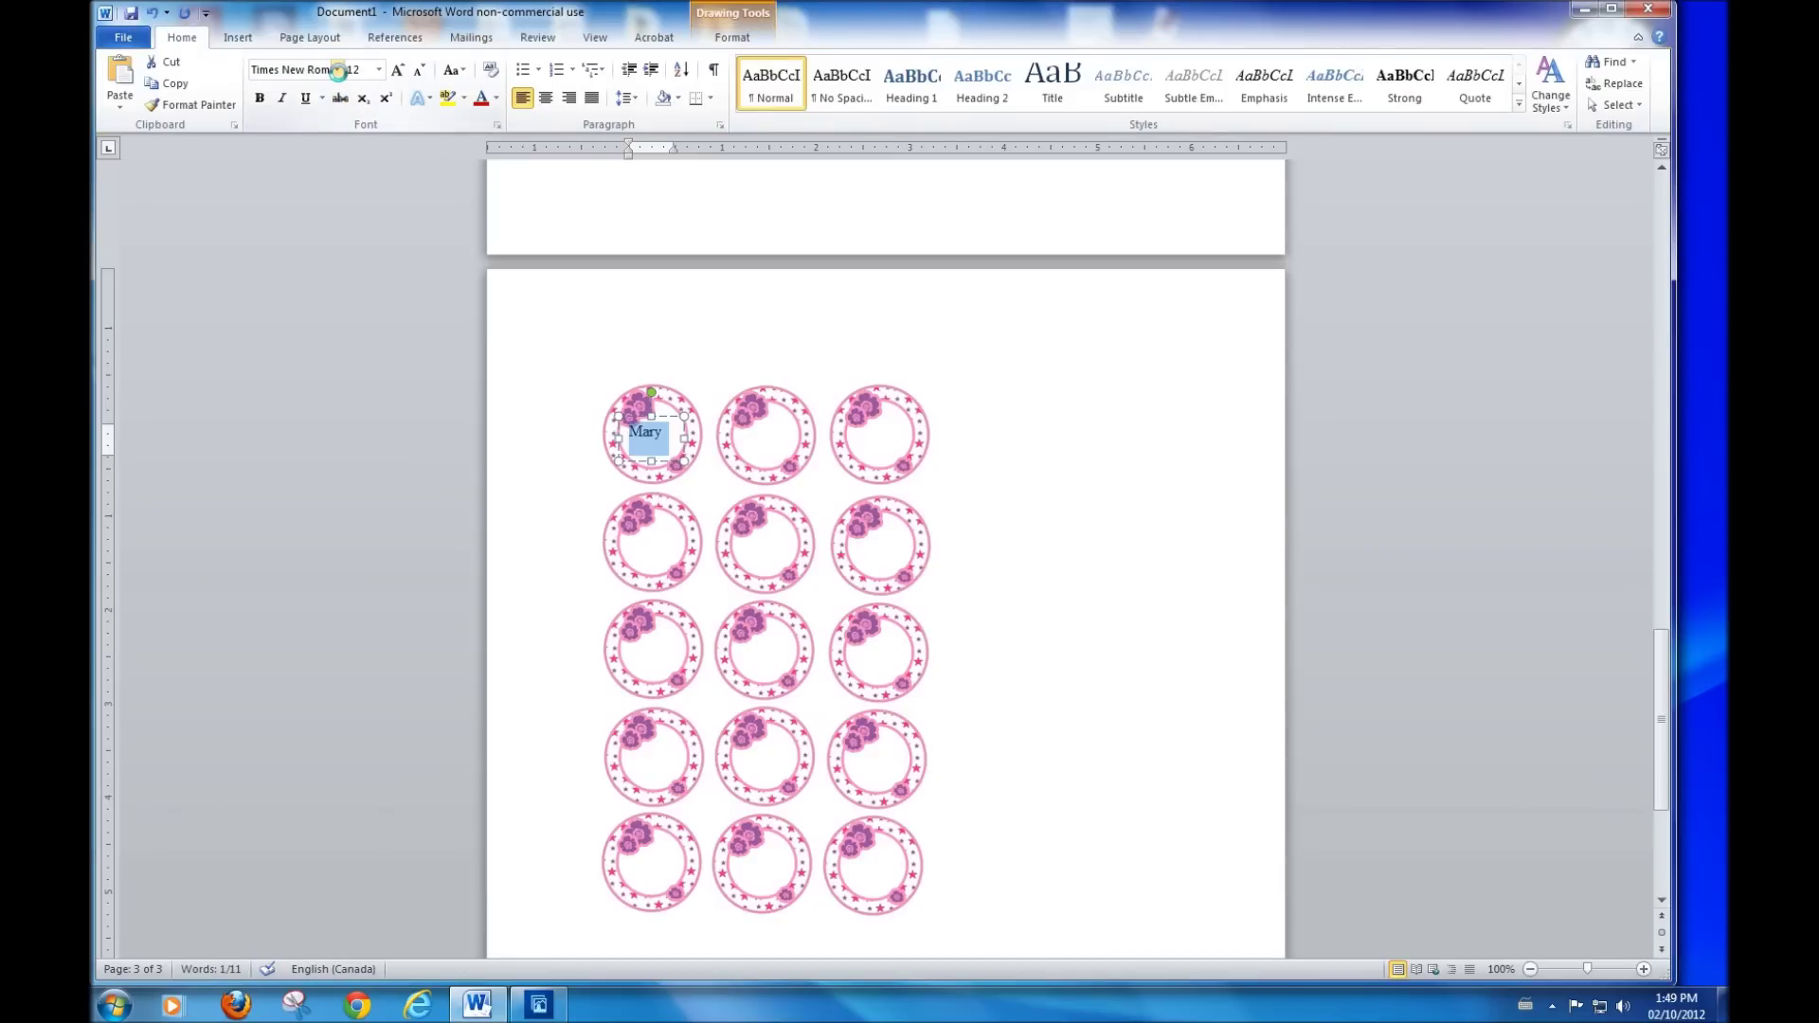
left_click(337, 70)
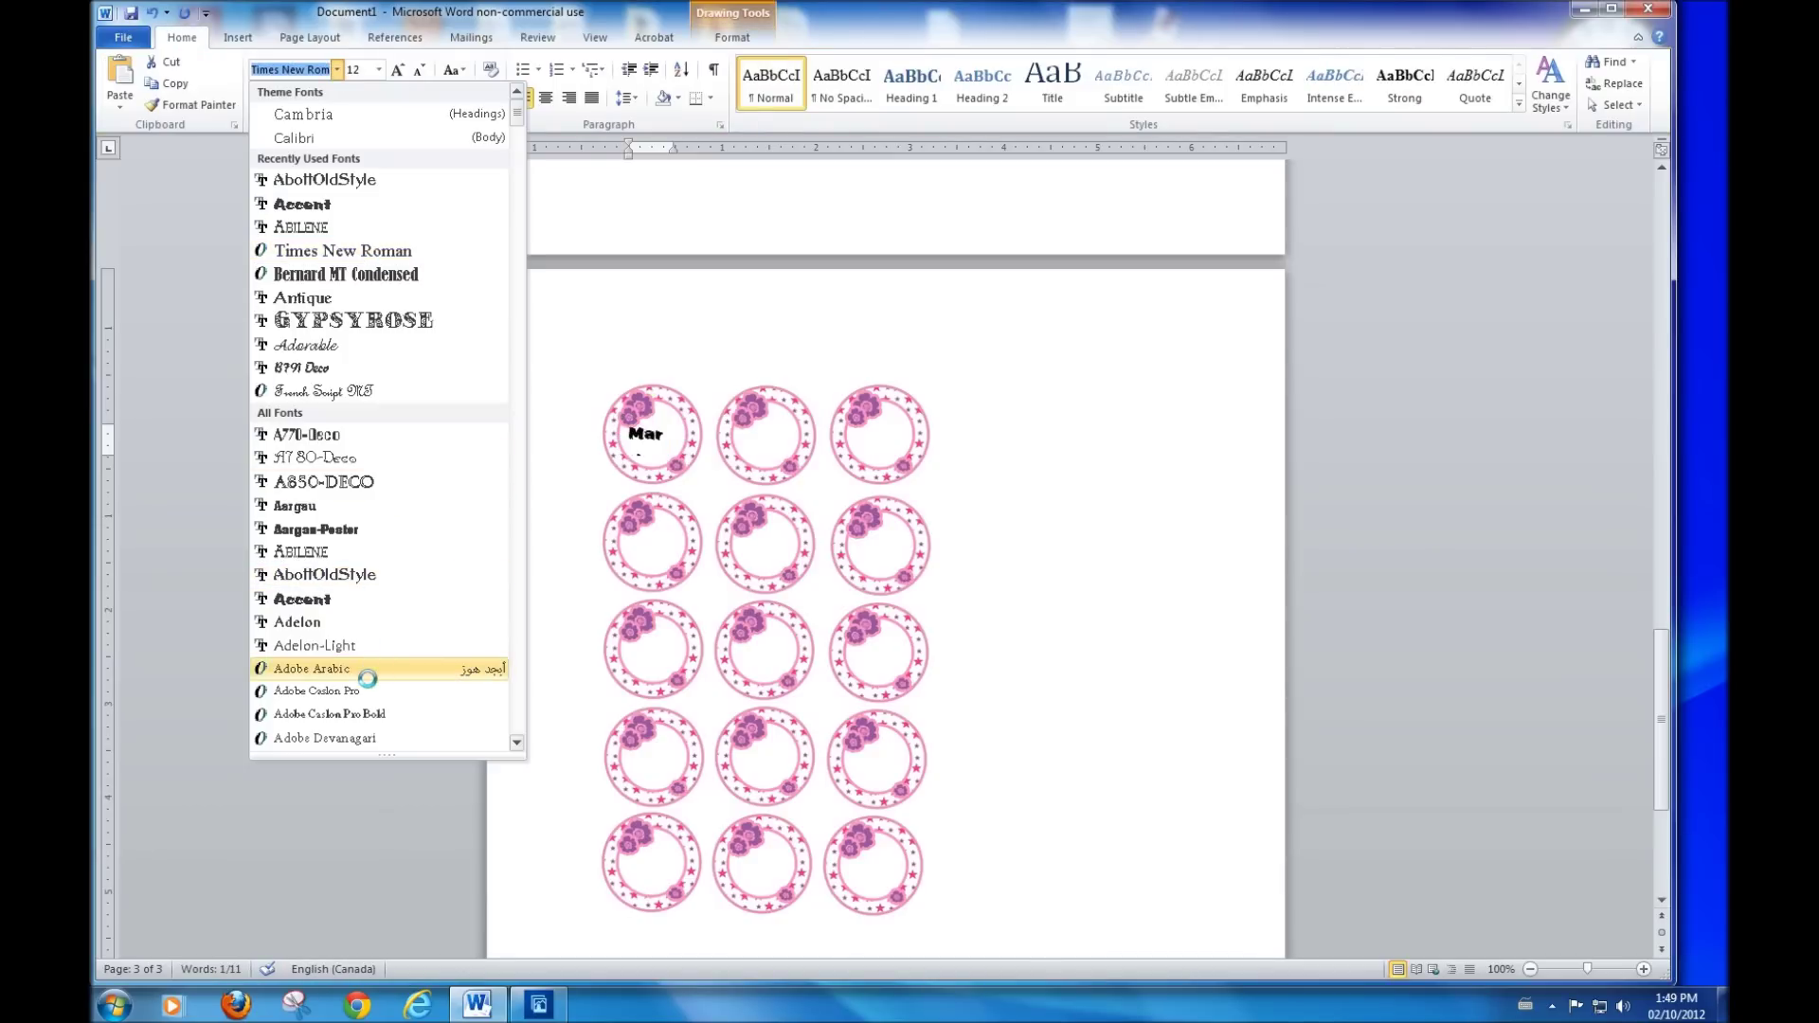
left_click_drag(519, 120, 509, 305)
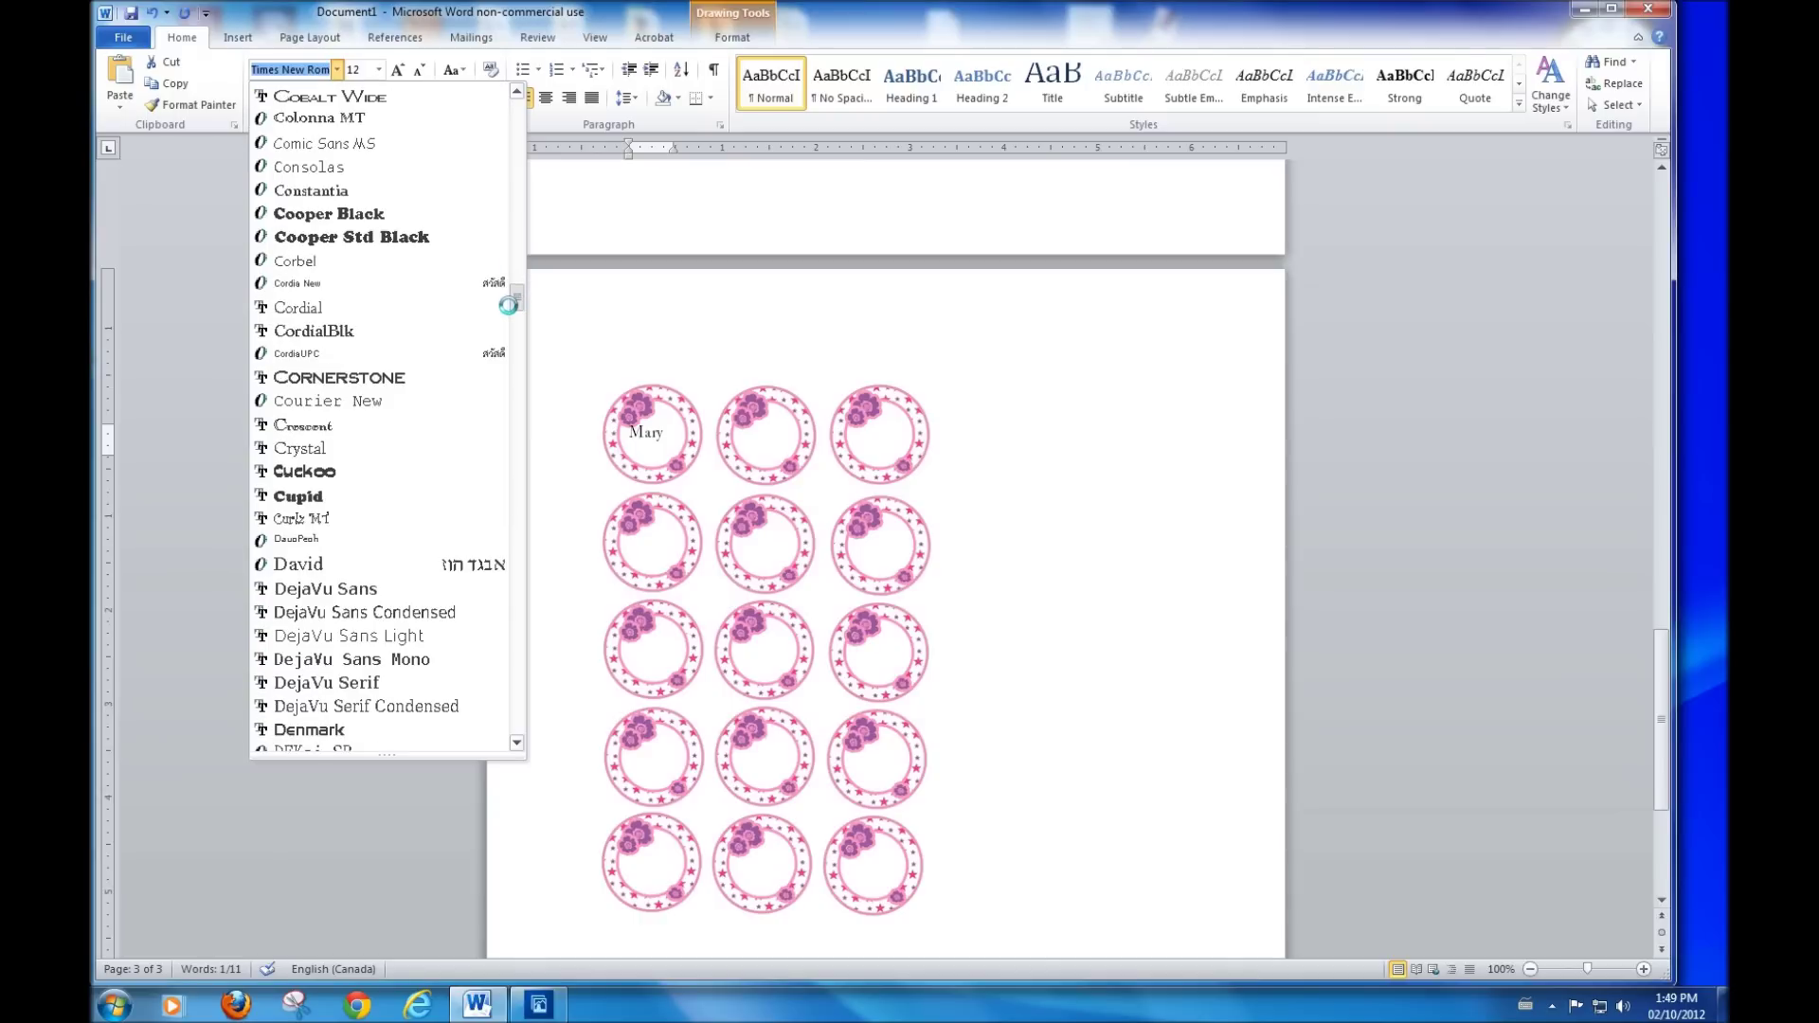
left_click(302, 518)
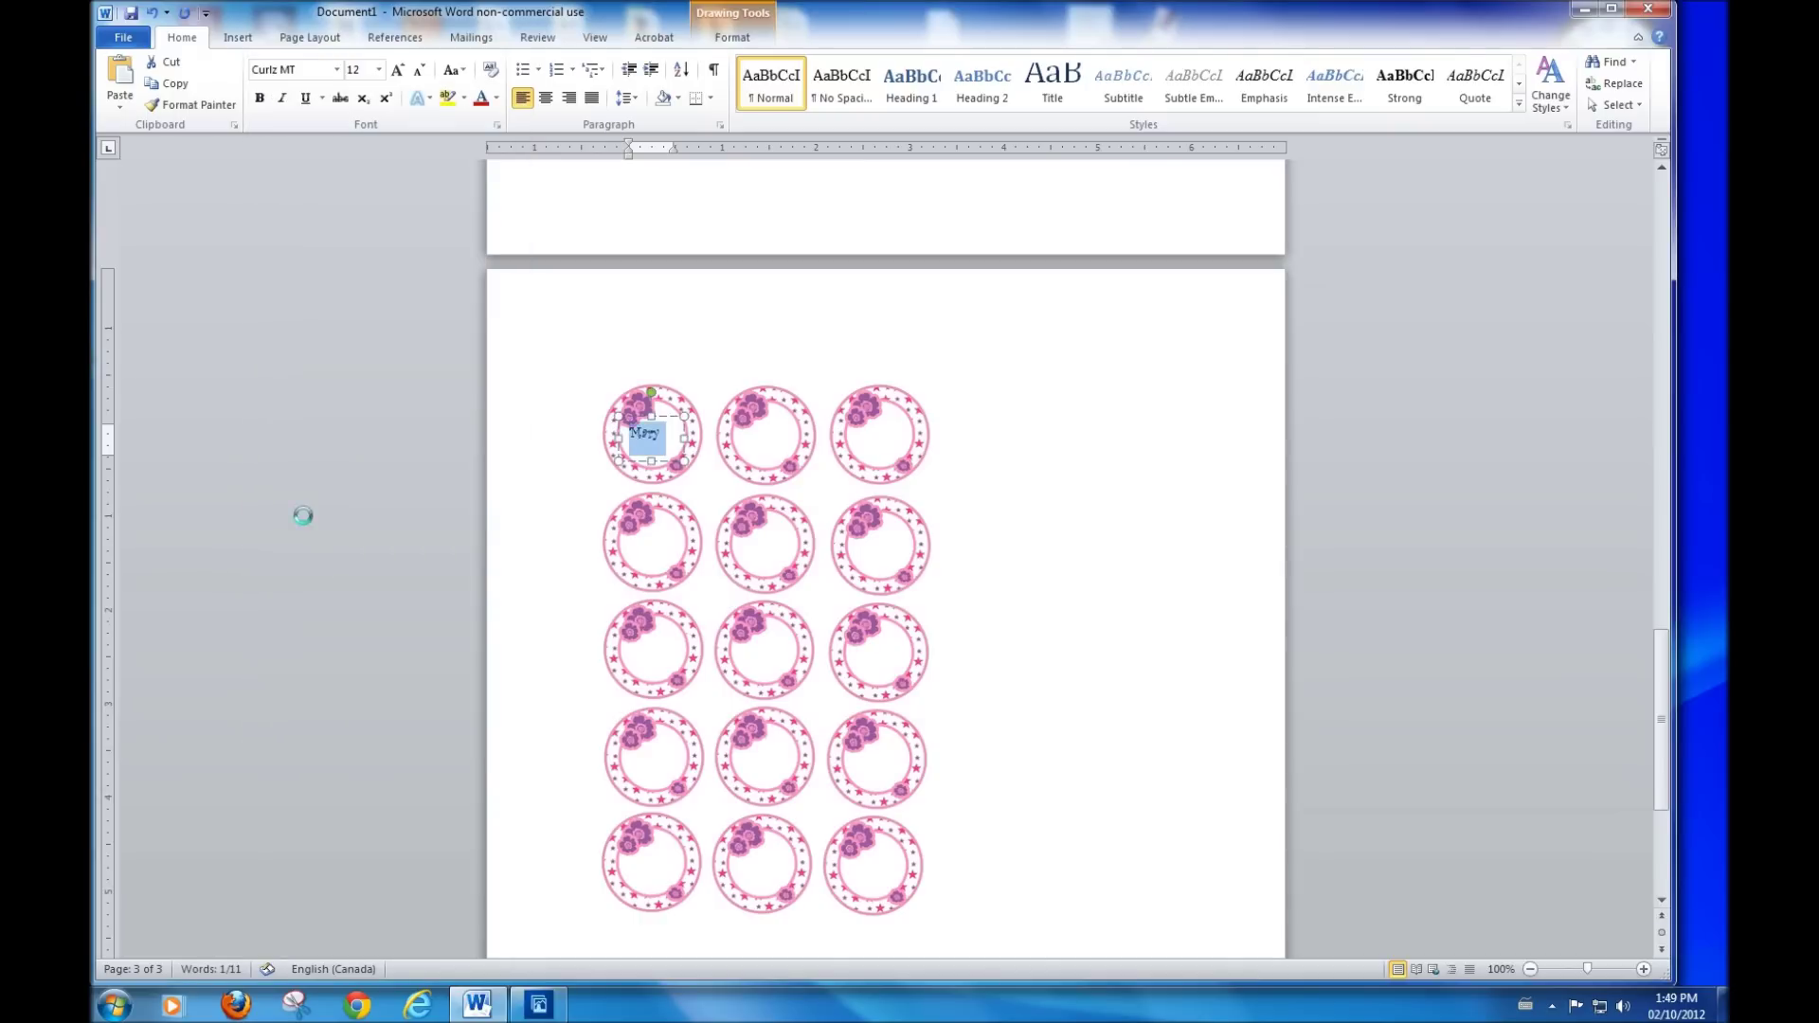
Step: Set the guest's name to size 16 and colour it a dark red shade
left_click(379, 70)
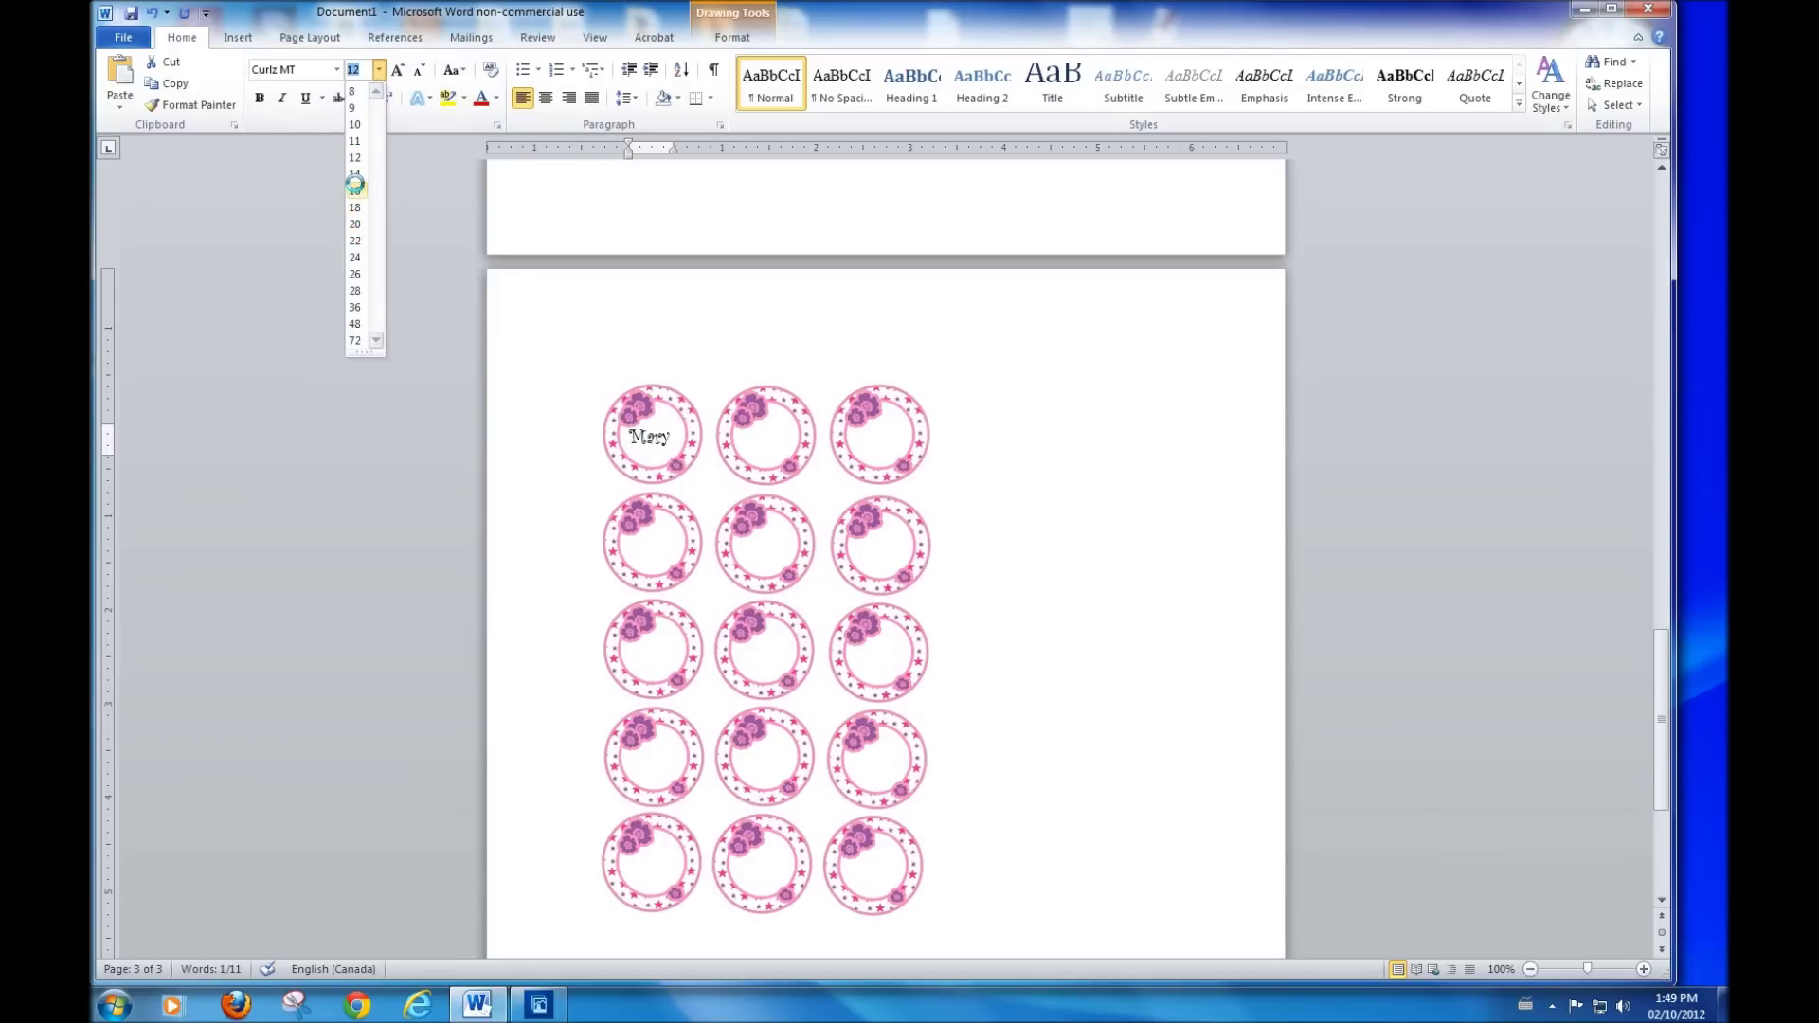
left_click(354, 185)
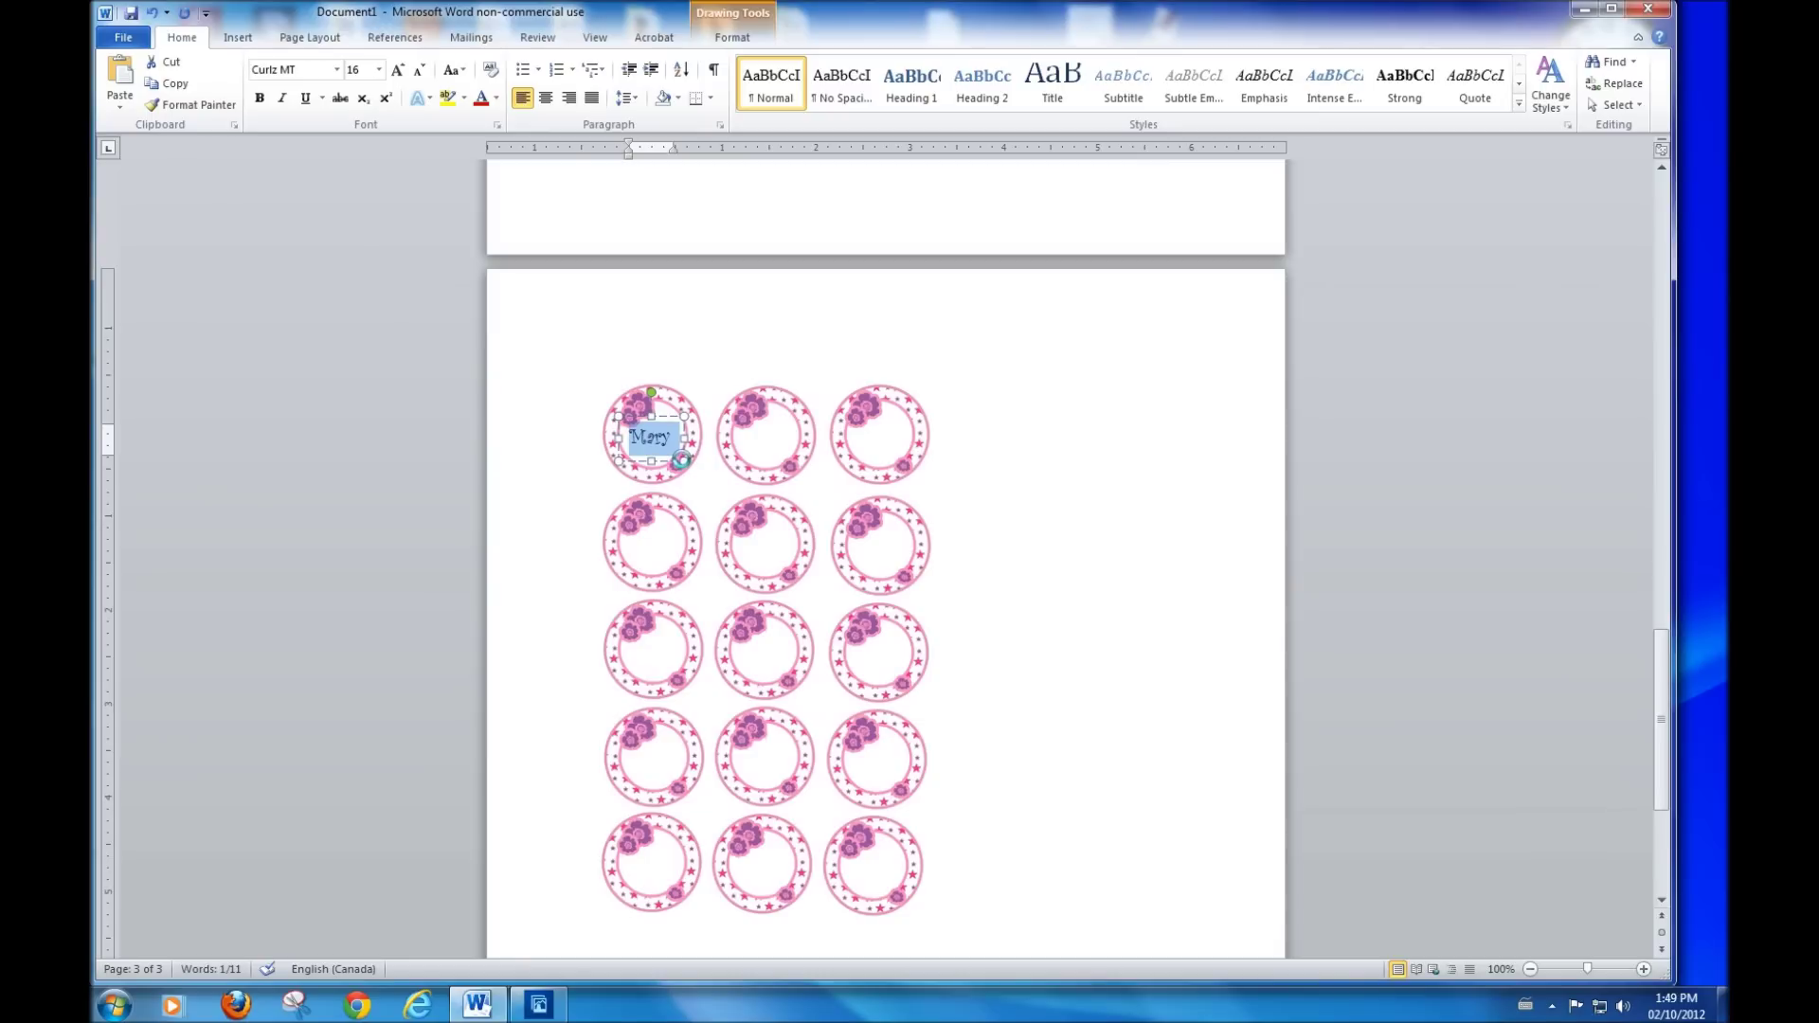
left_click(692, 464)
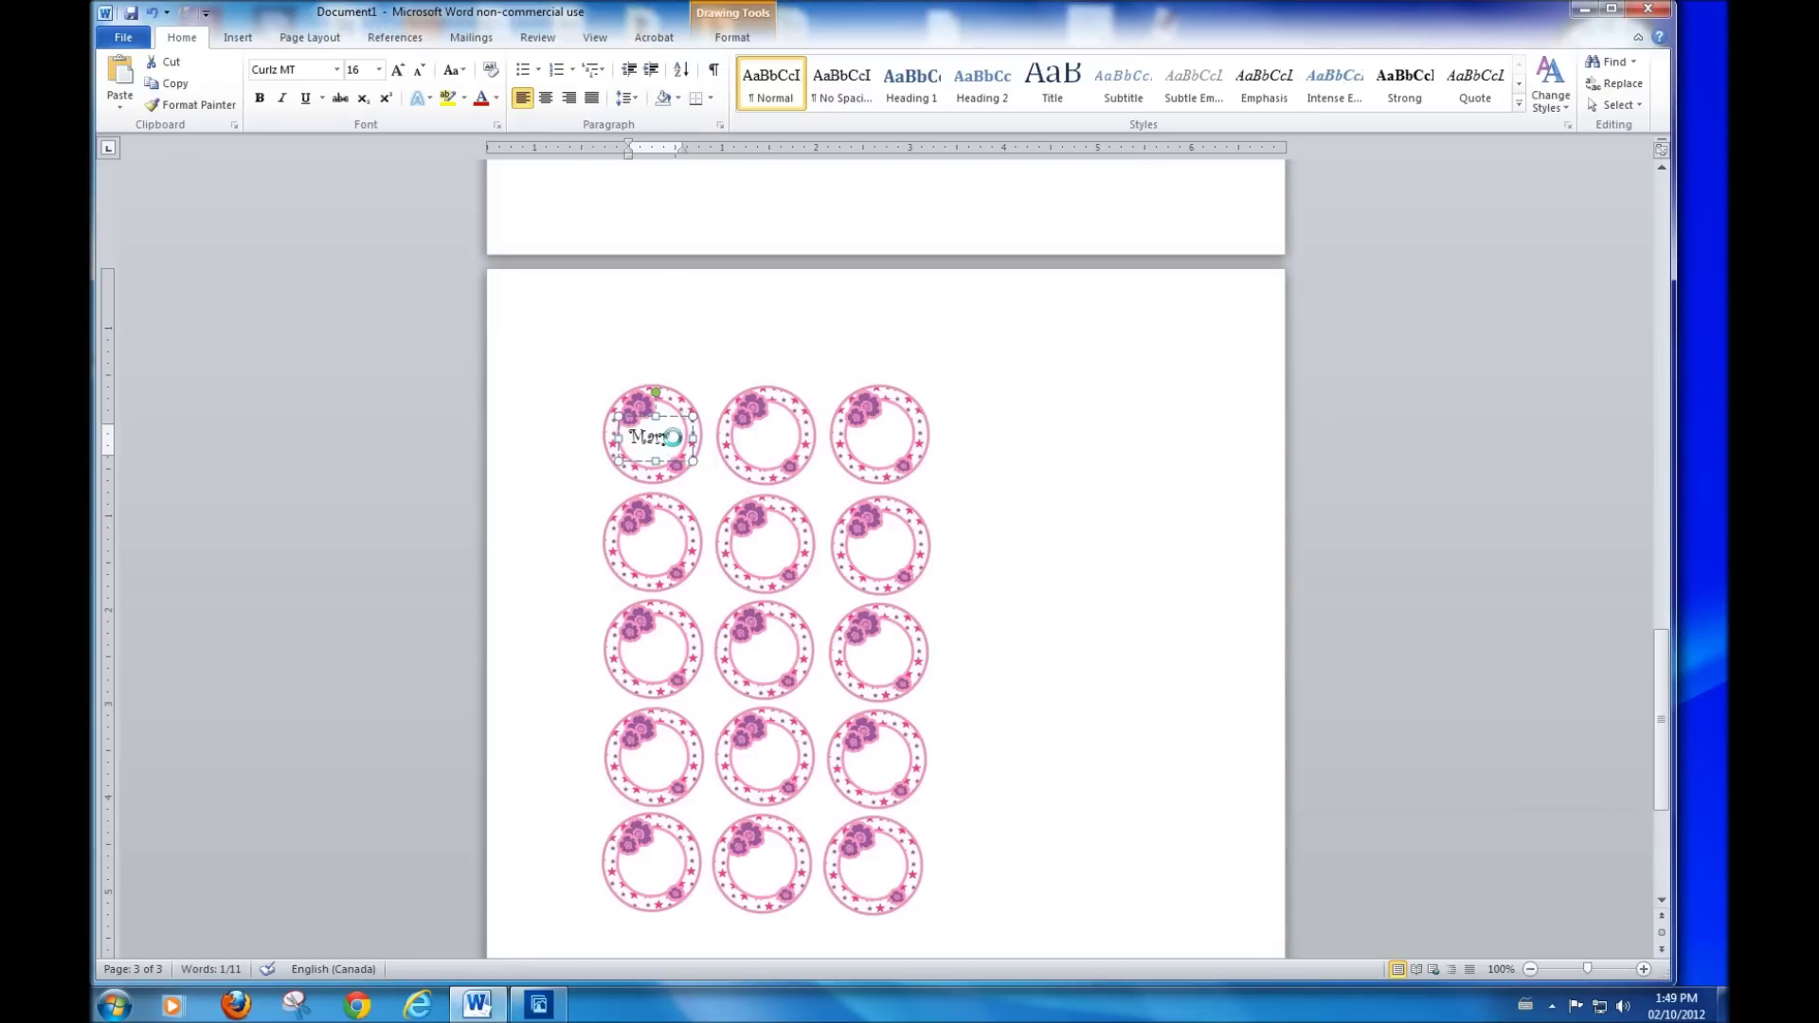
left_click_drag(672, 437, 623, 447)
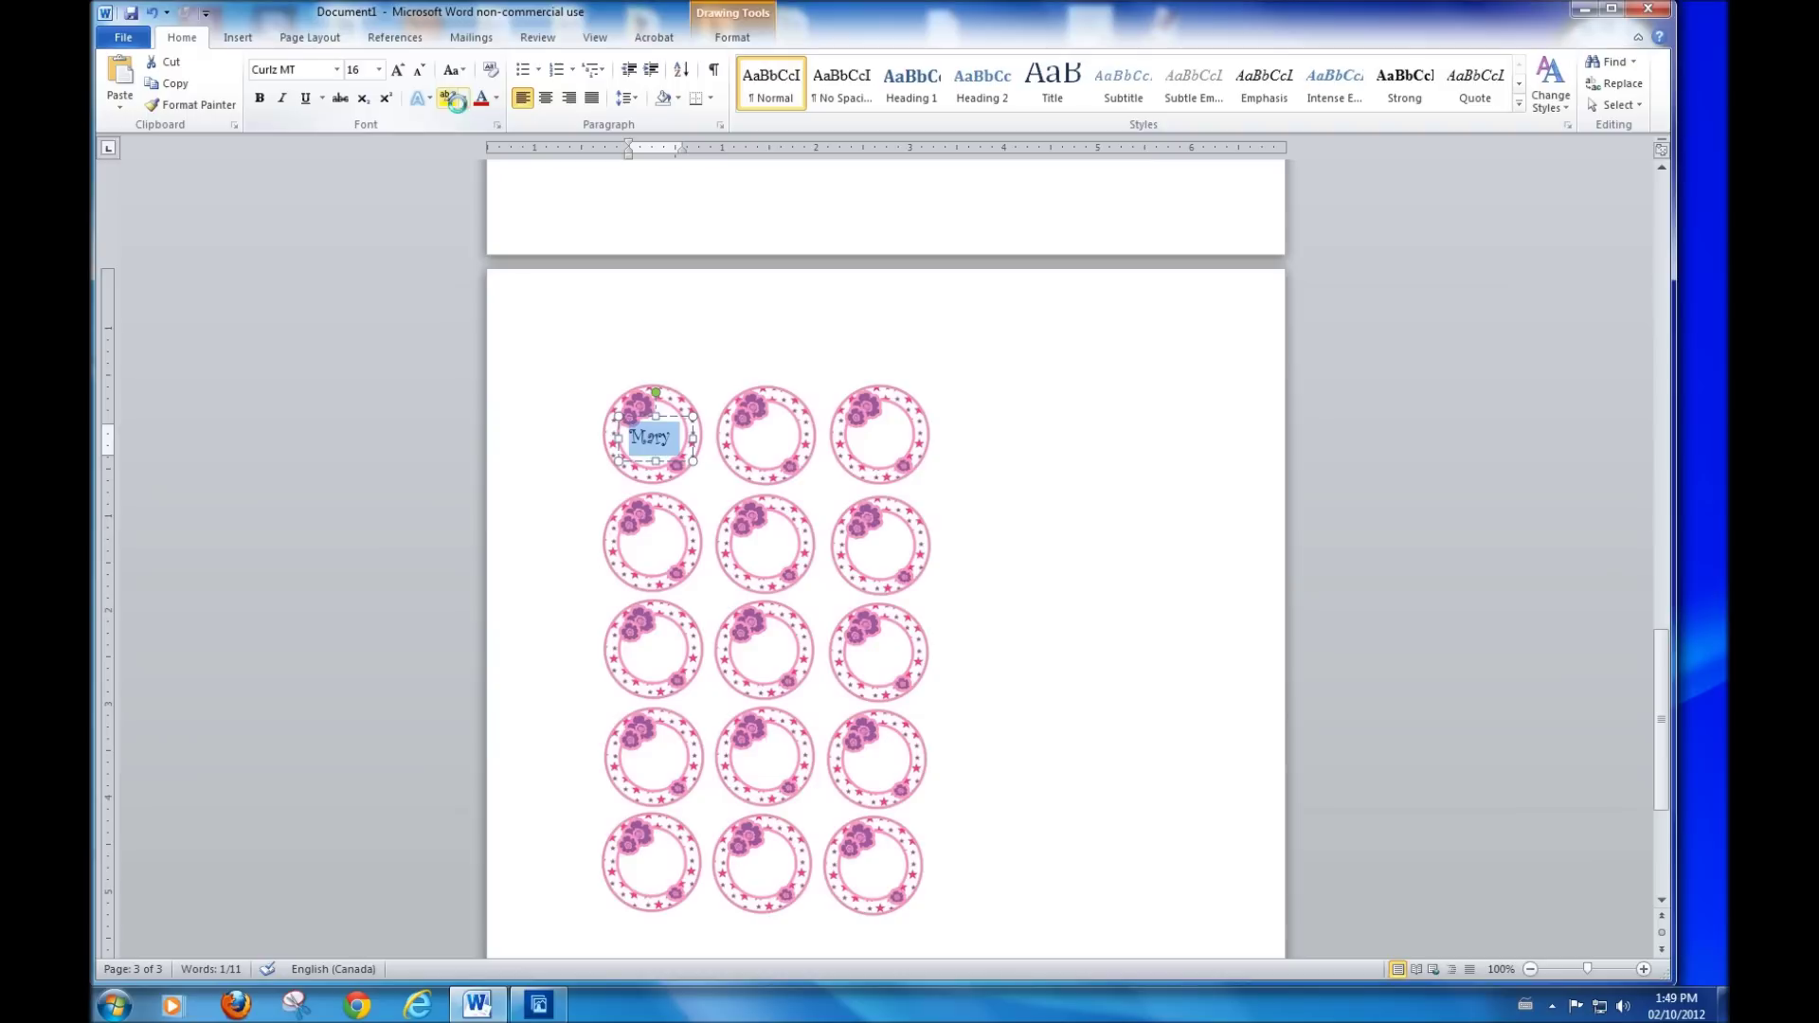
left_click(495, 98)
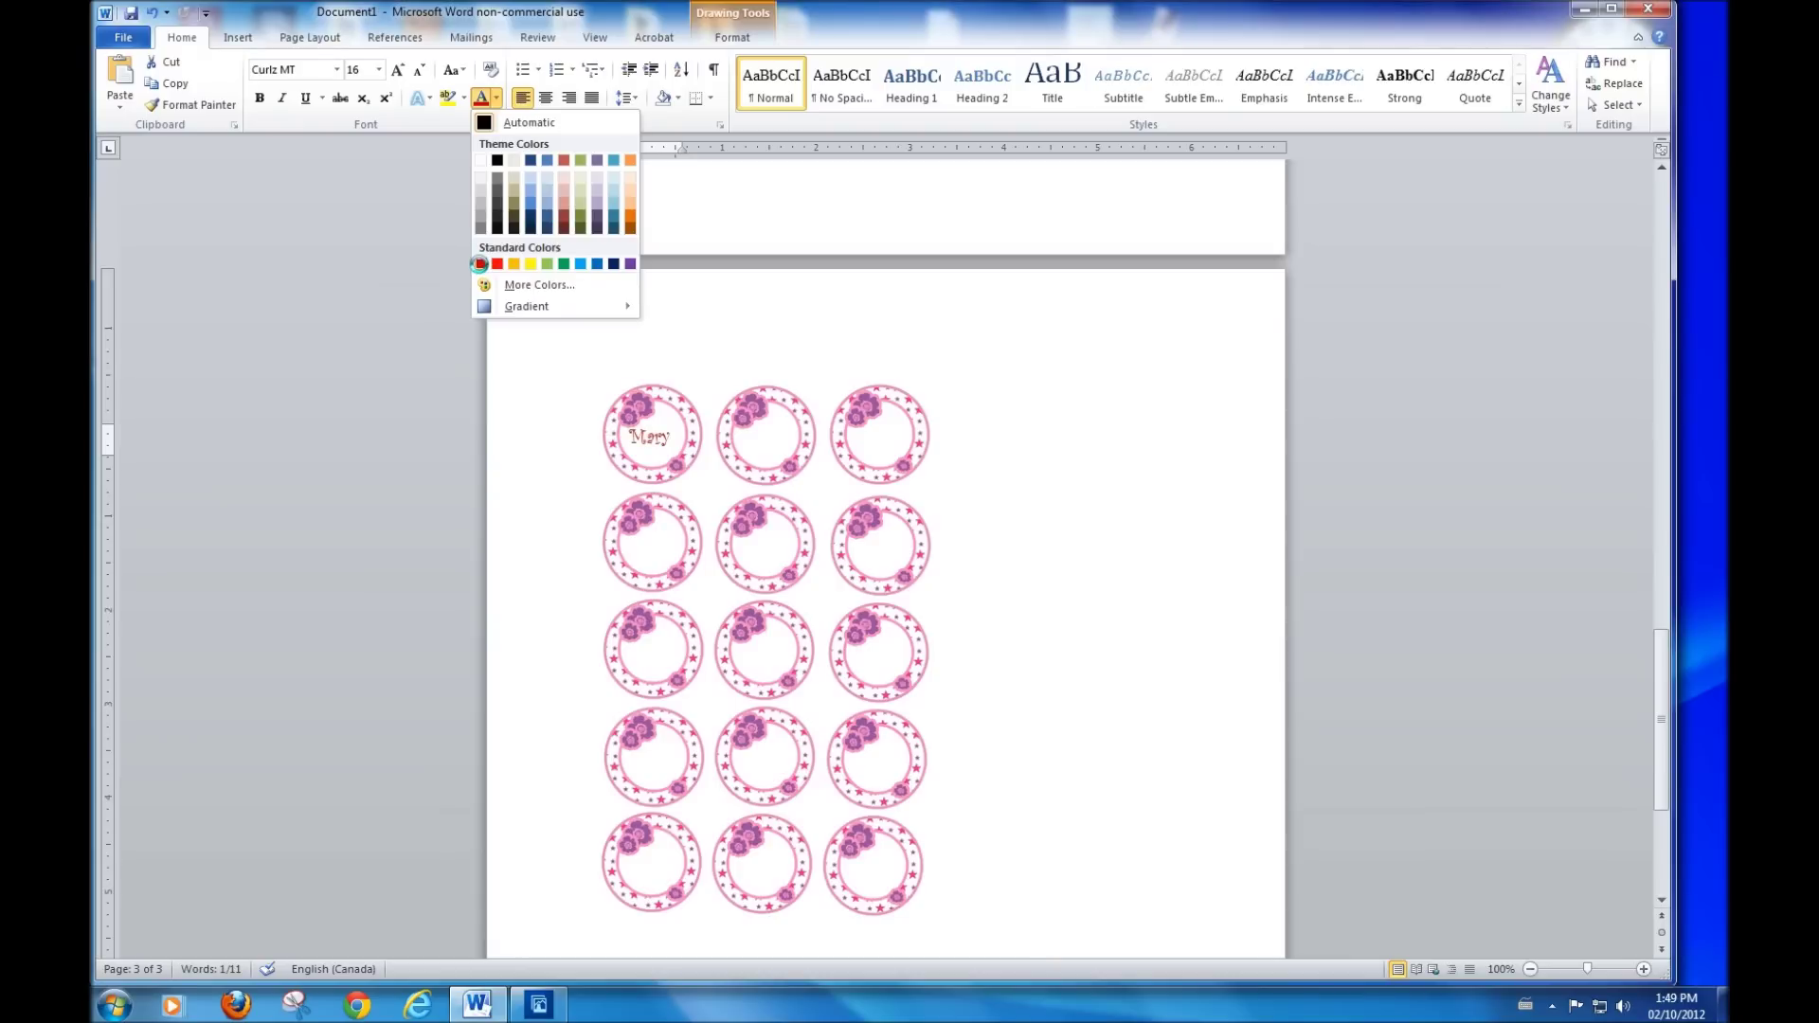
left_click(479, 264)
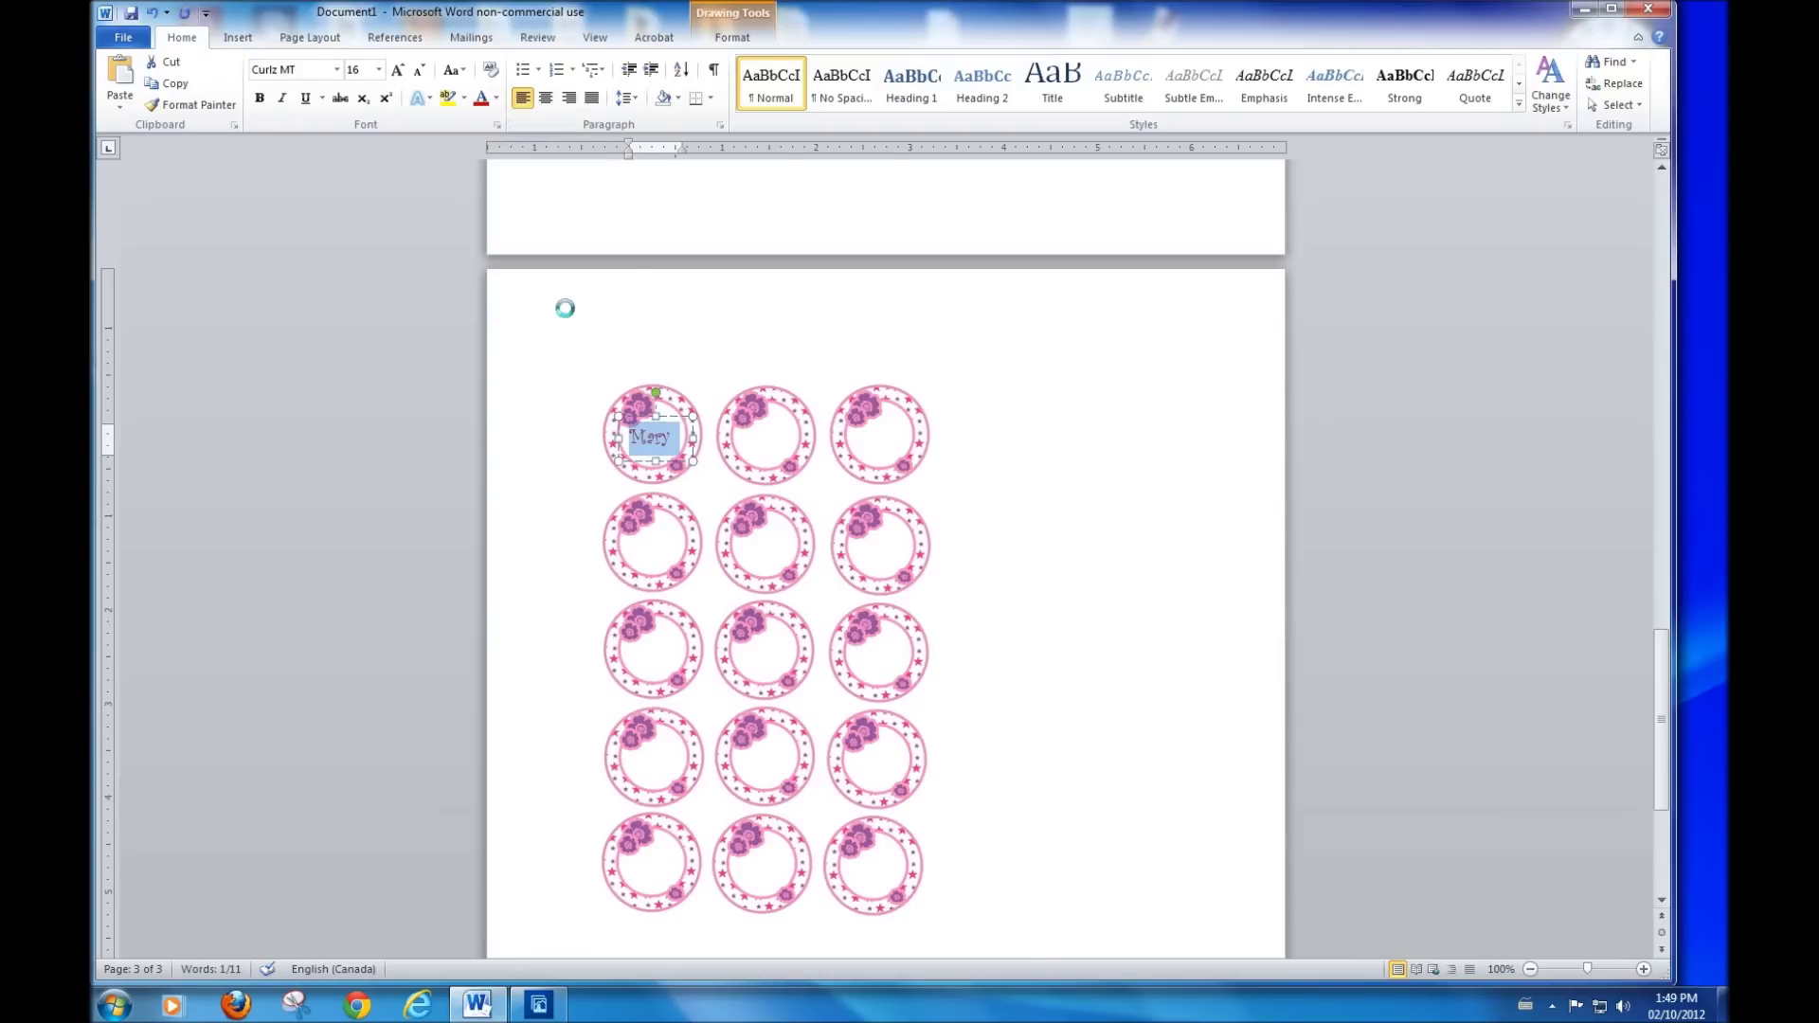
left_click(496, 98)
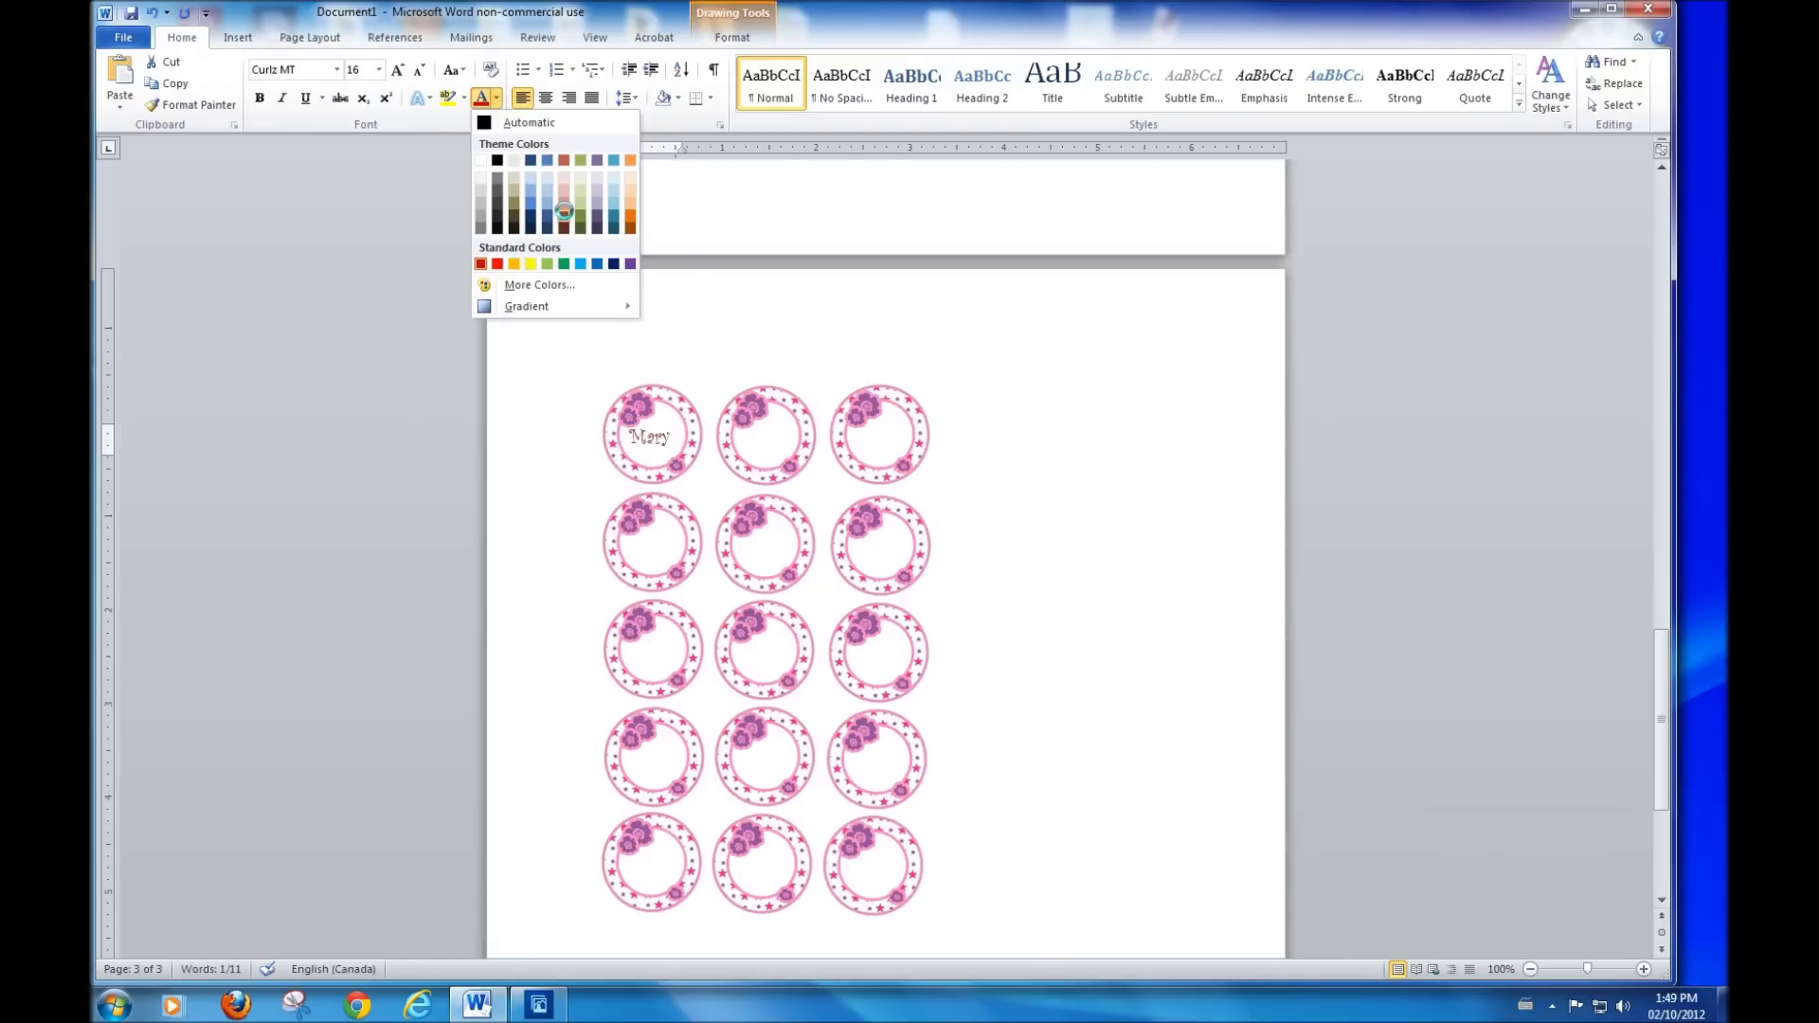
left_click(564, 210)
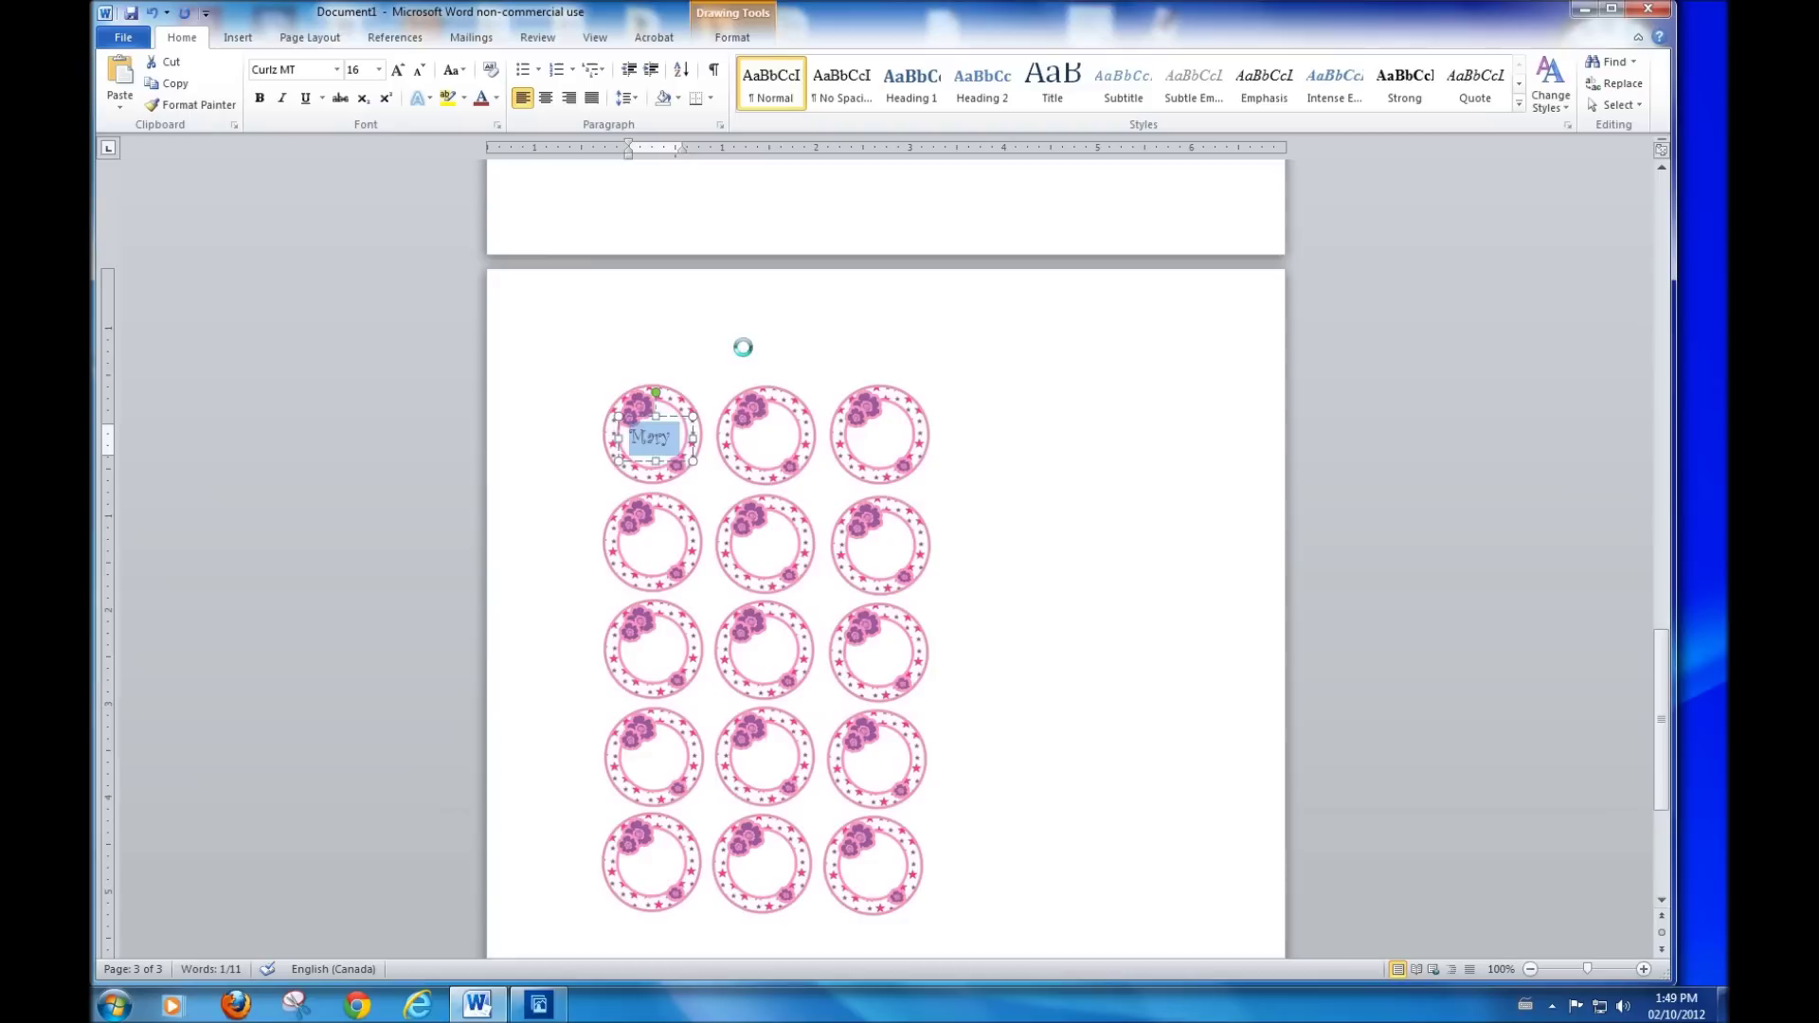
left_click(748, 367)
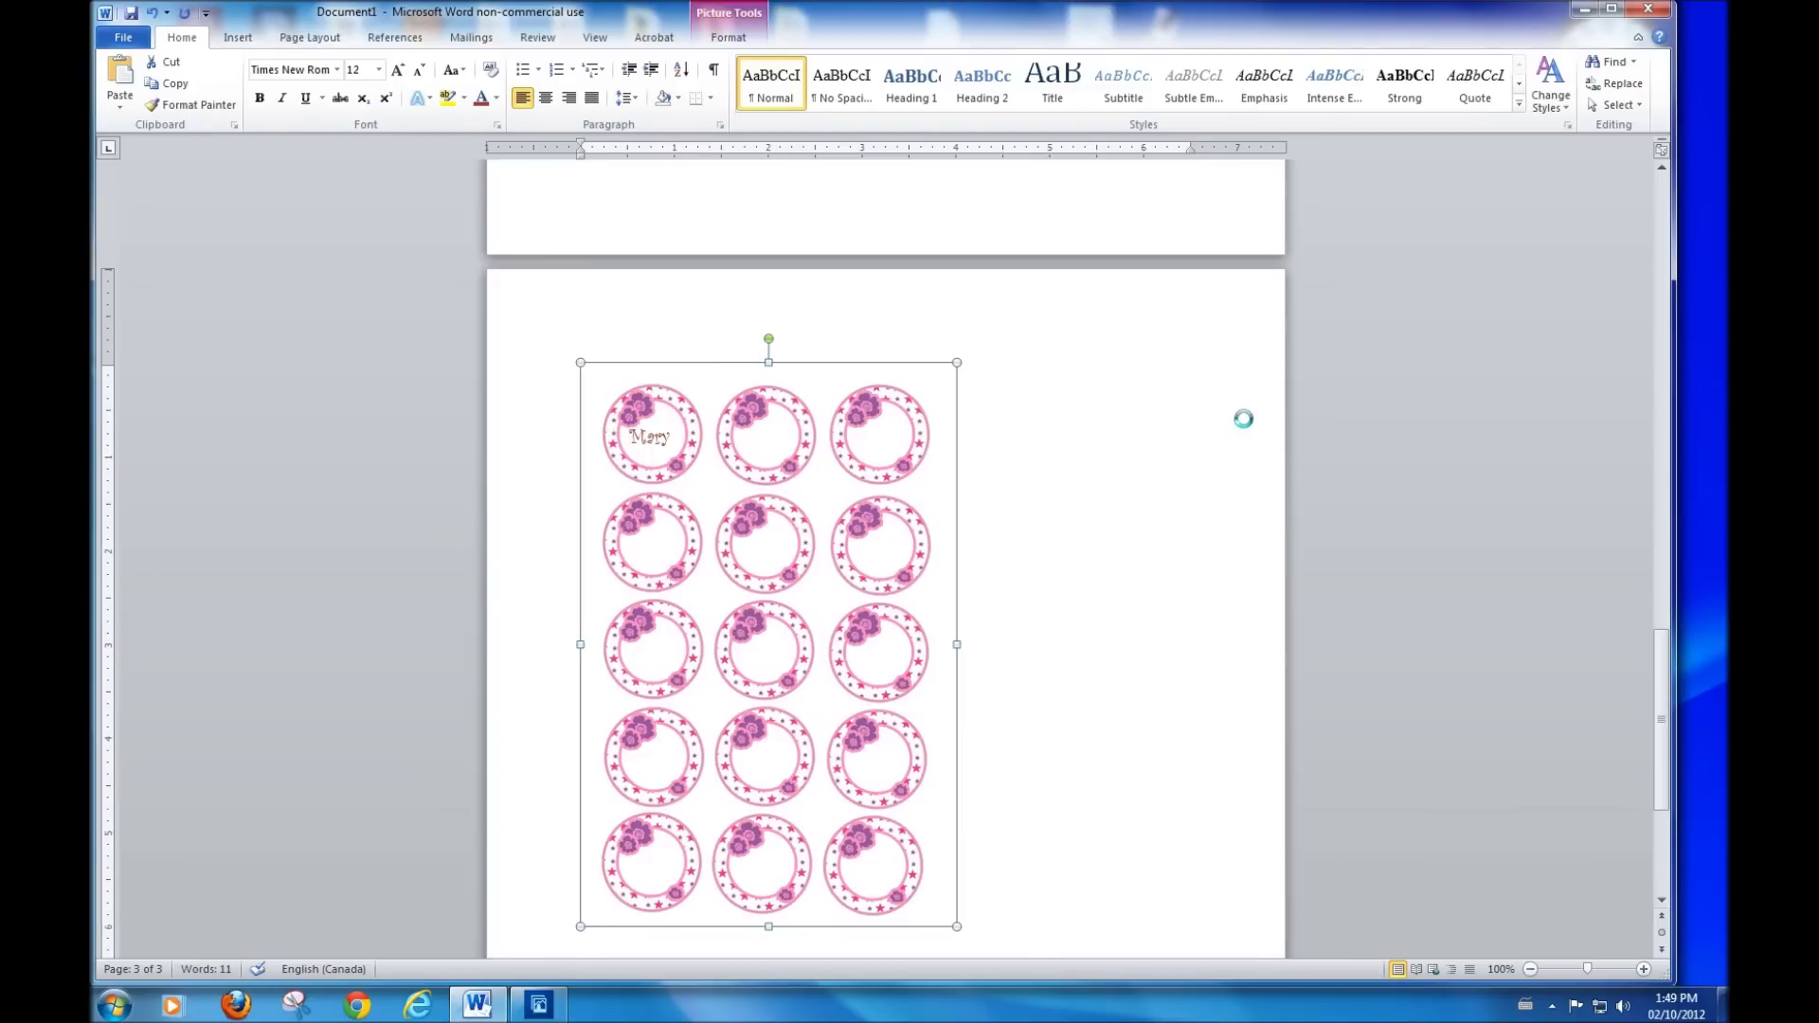